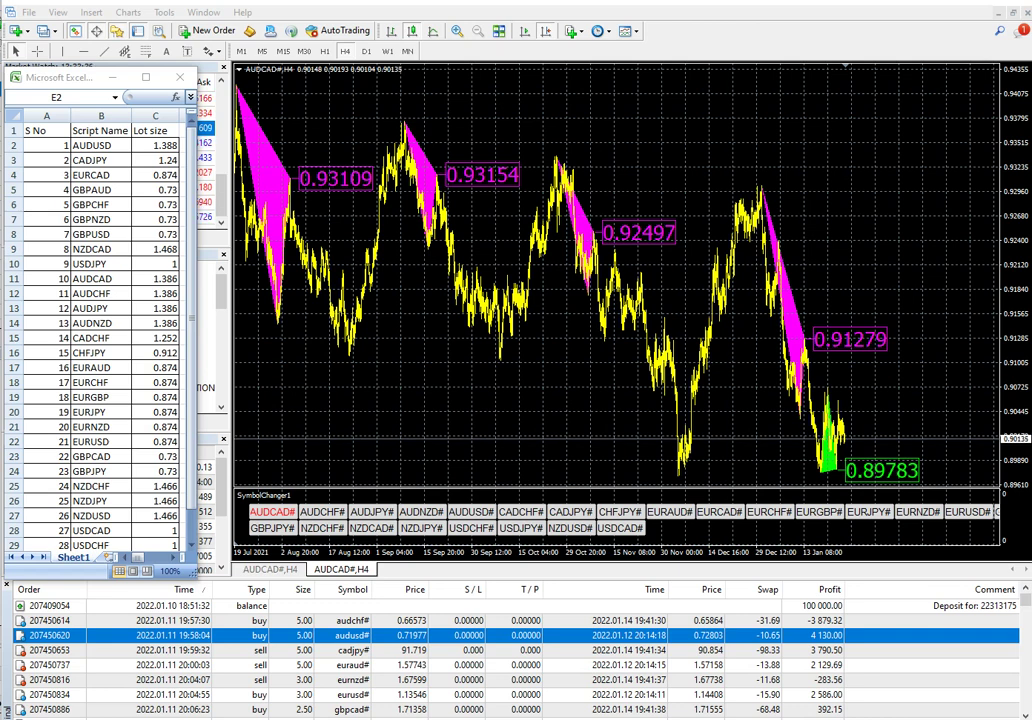
# Step: Review the closed trades and the profit/loss summary in the account history
pyautogui.moveTo(1025, 600); pyautogui.dragTo(1025, 694)
pyautogui.scroll(-5, 520, 650)
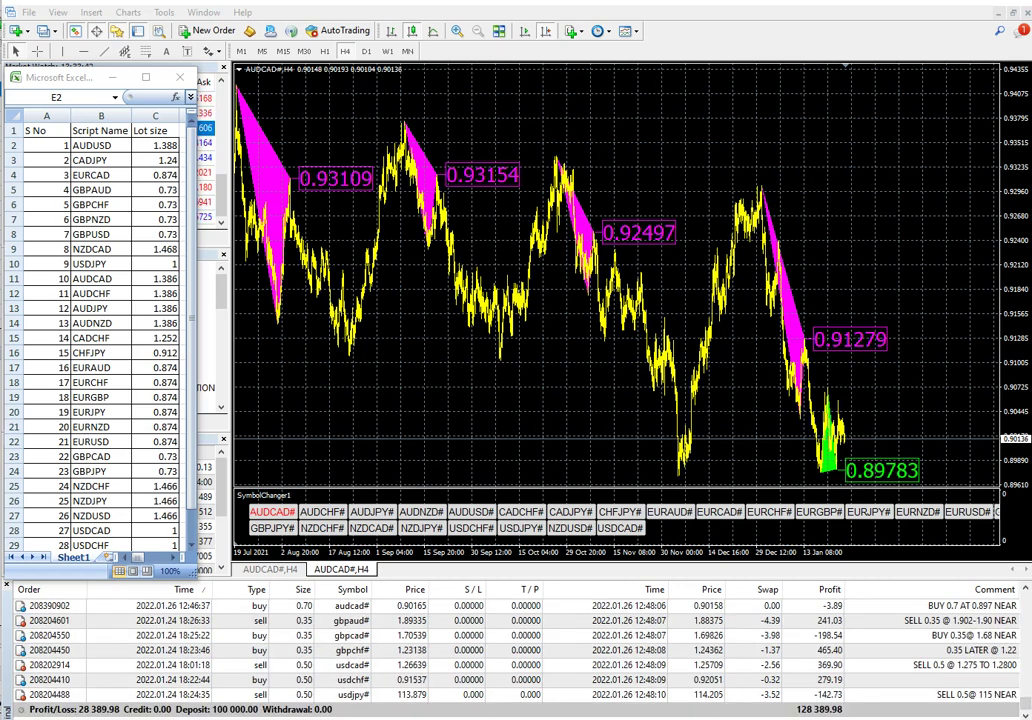
pyautogui.scroll(5, 520, 650)
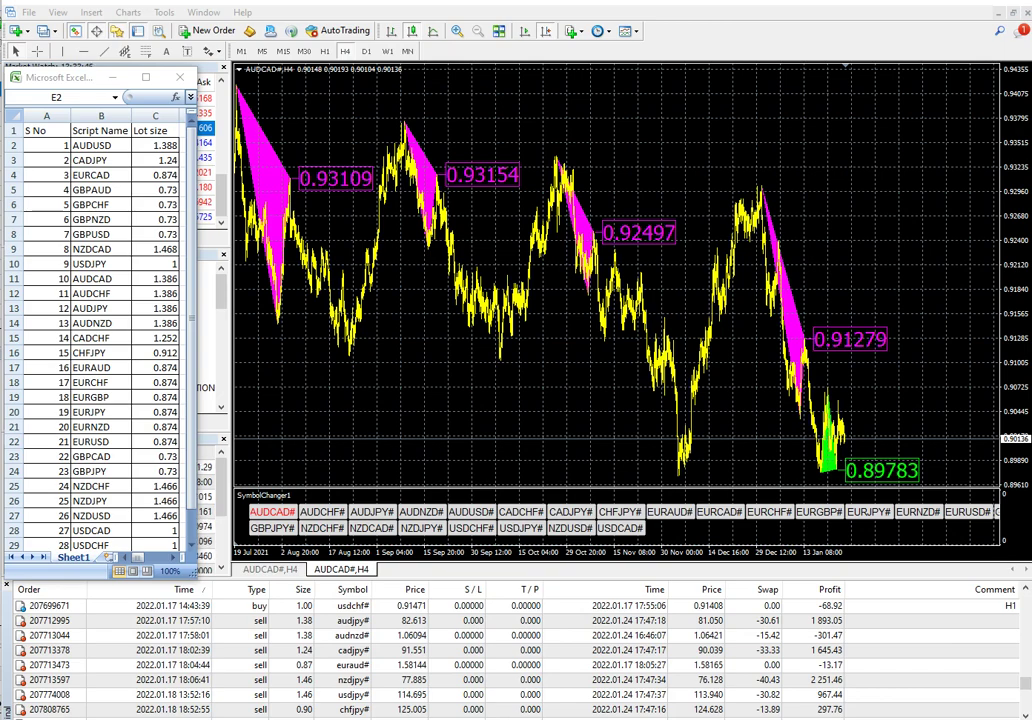
# Step: Bring up the detailed statement in the browser and examine the profit and loss trade statistics, including the average trade values
pyautogui.moveTo(604, 0); pyautogui.dragTo(622, 16)
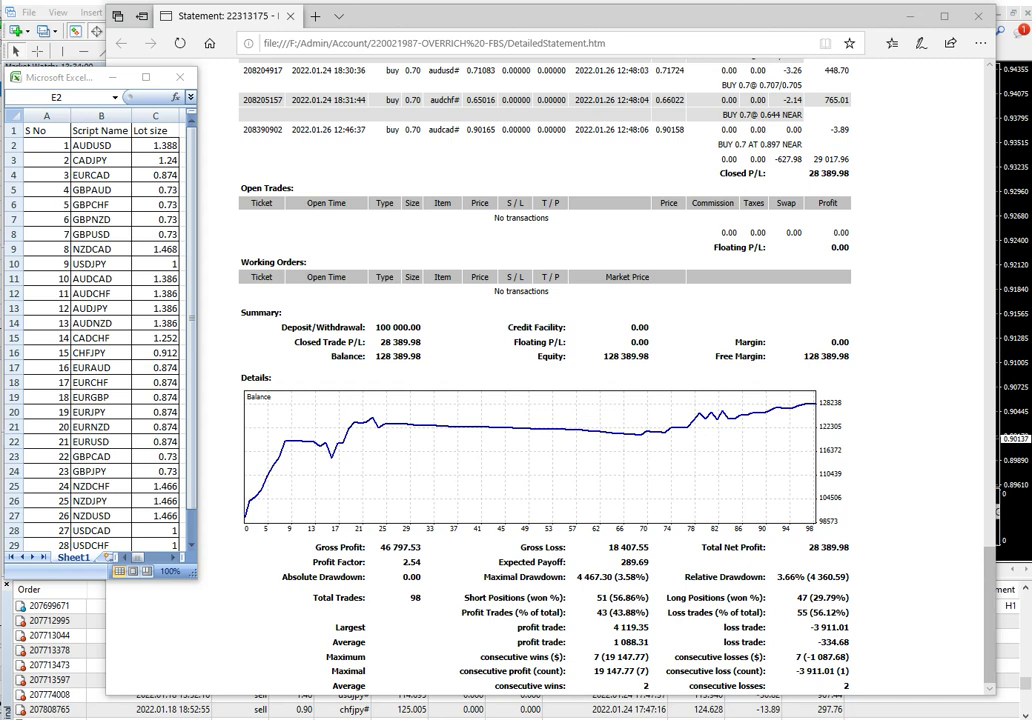
pyautogui.doubleClick(618, 612)
pyautogui.moveTo(517, 642); pyautogui.dragTo(650, 642)
pyautogui.moveTo(722, 642); pyautogui.dragTo(850, 642)
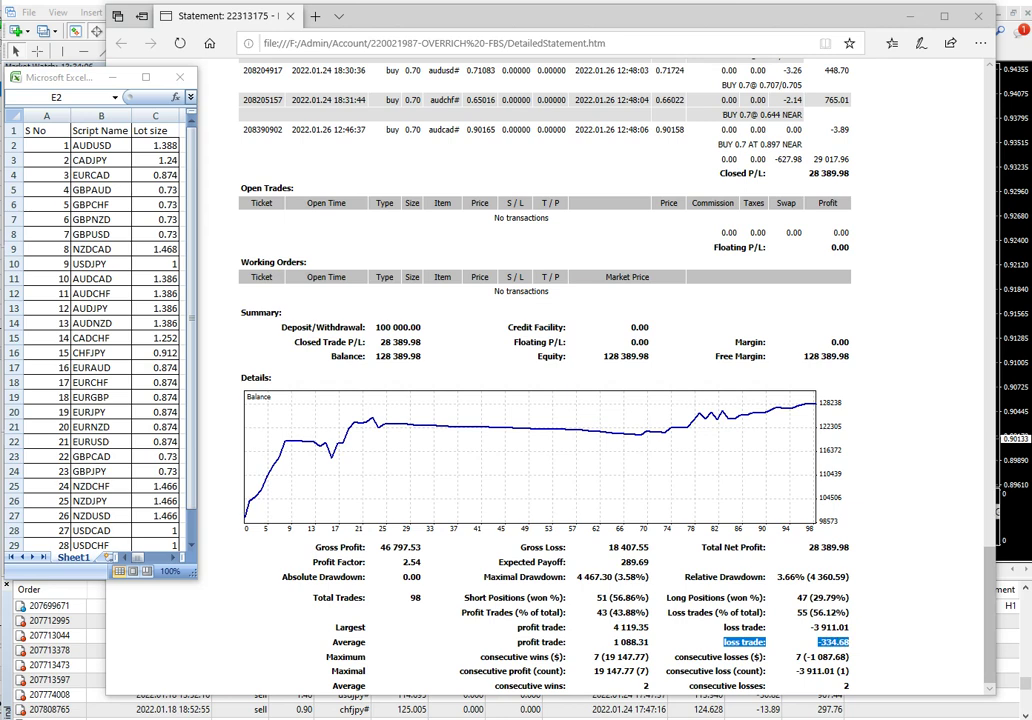
pyautogui.click(850, 642)
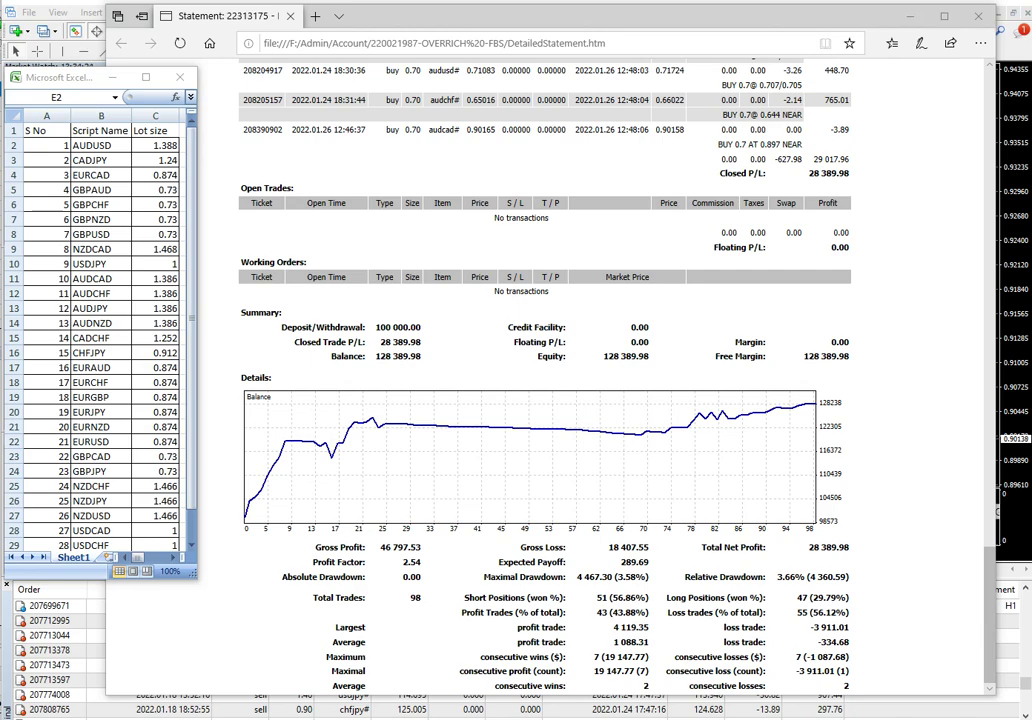
# Step: Read through the statement's list of closed transactions from start to end, then put the statement away
pyautogui.scroll(10, 545, 370)
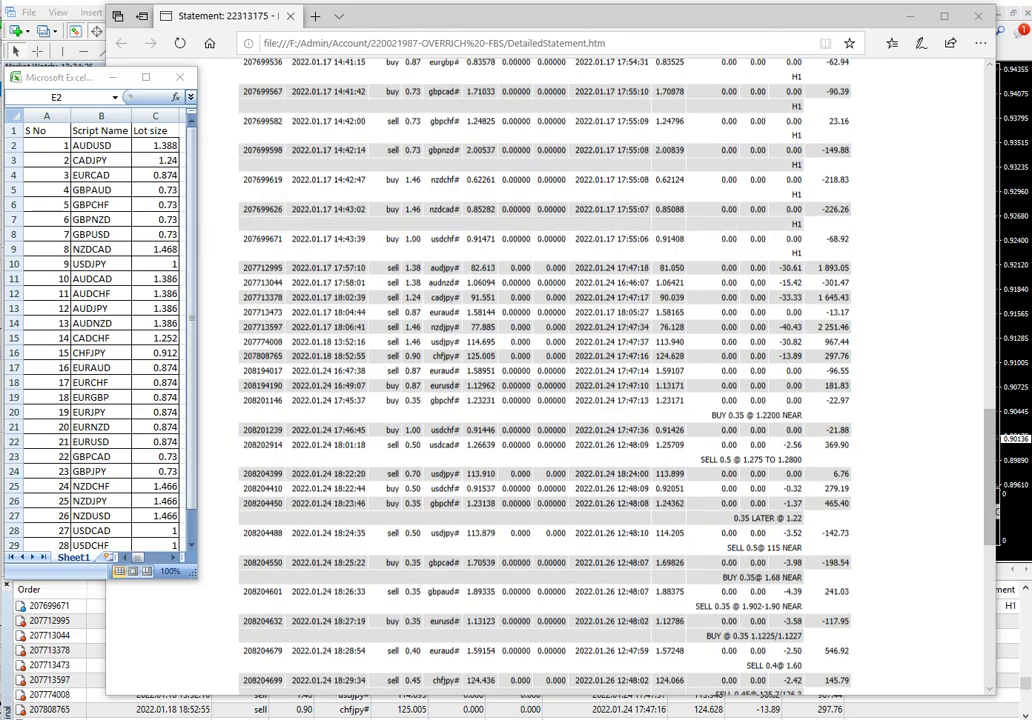
pyautogui.scroll(-4, 545, 370)
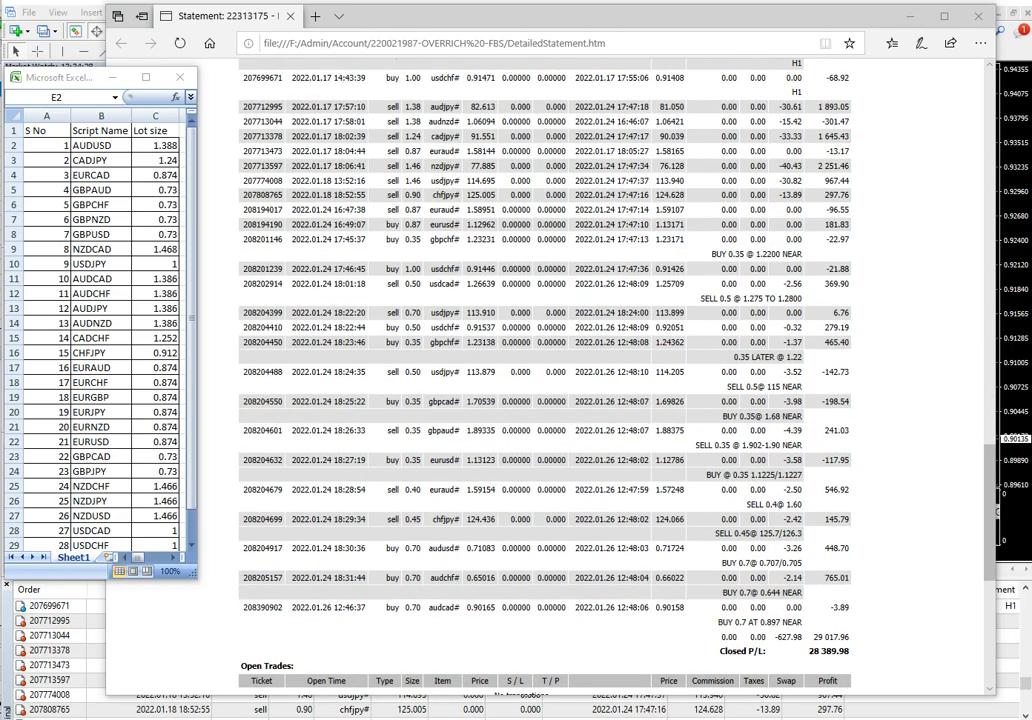
pyautogui.scroll(15, 545, 370)
pyautogui.scroll(10, 545, 370)
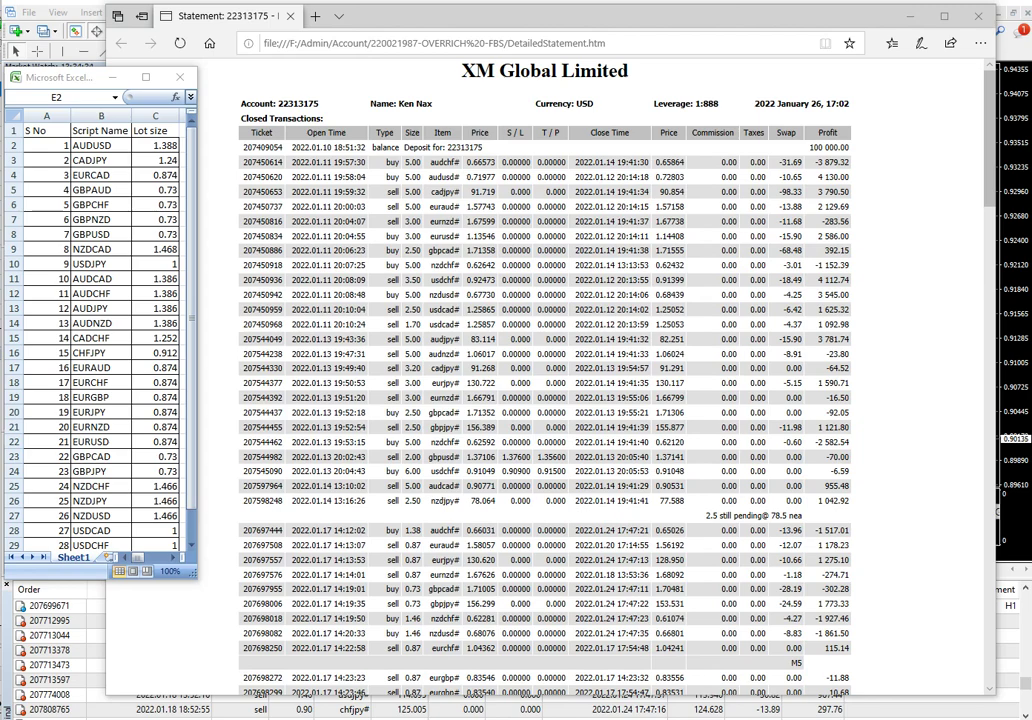
pyautogui.scroll(-20, 545, 380)
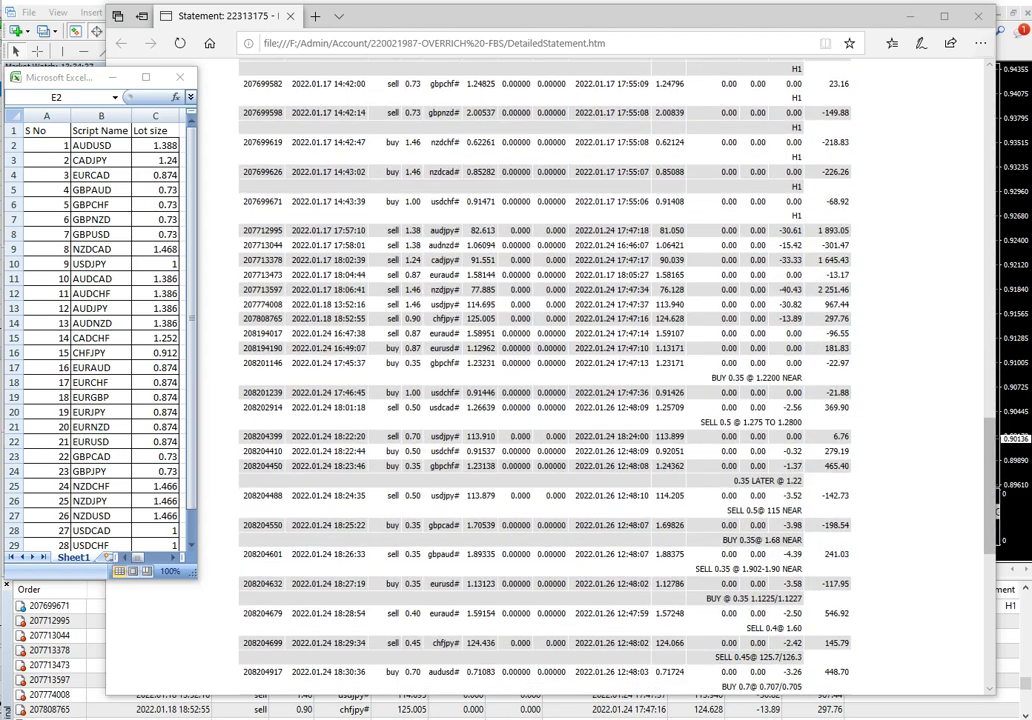
pyautogui.moveTo(720, 16); pyautogui.dragTo(712, 0)
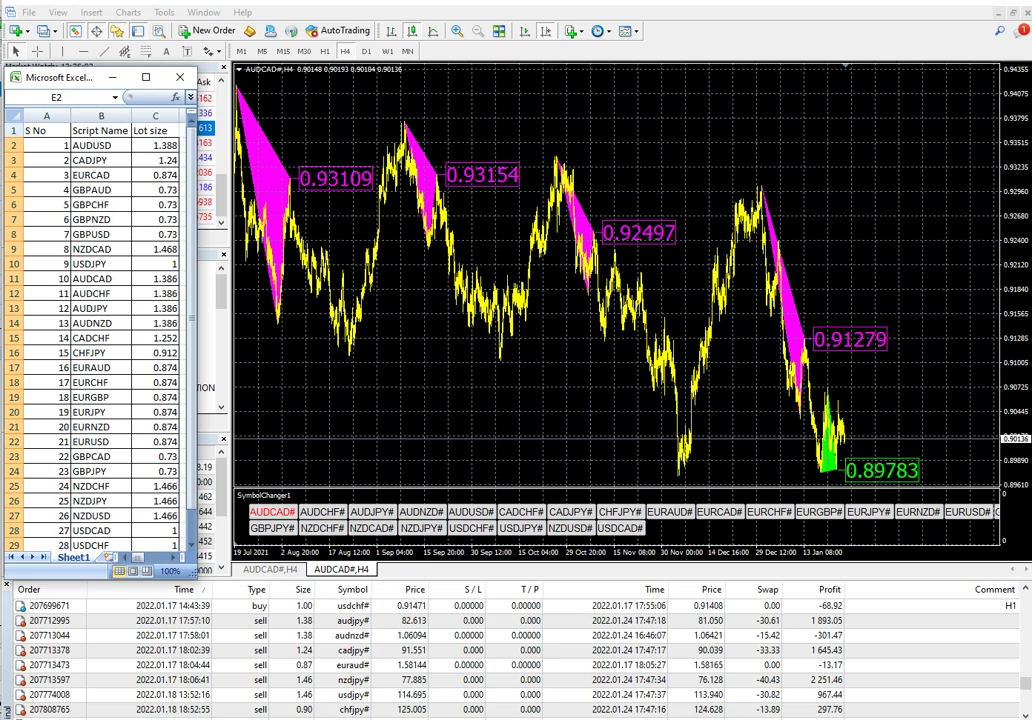
# Step: Check the USDJPY lot size in the Excel sheet, then switch to Calculator and divide 100000 by 500
pyautogui.click(156, 264)
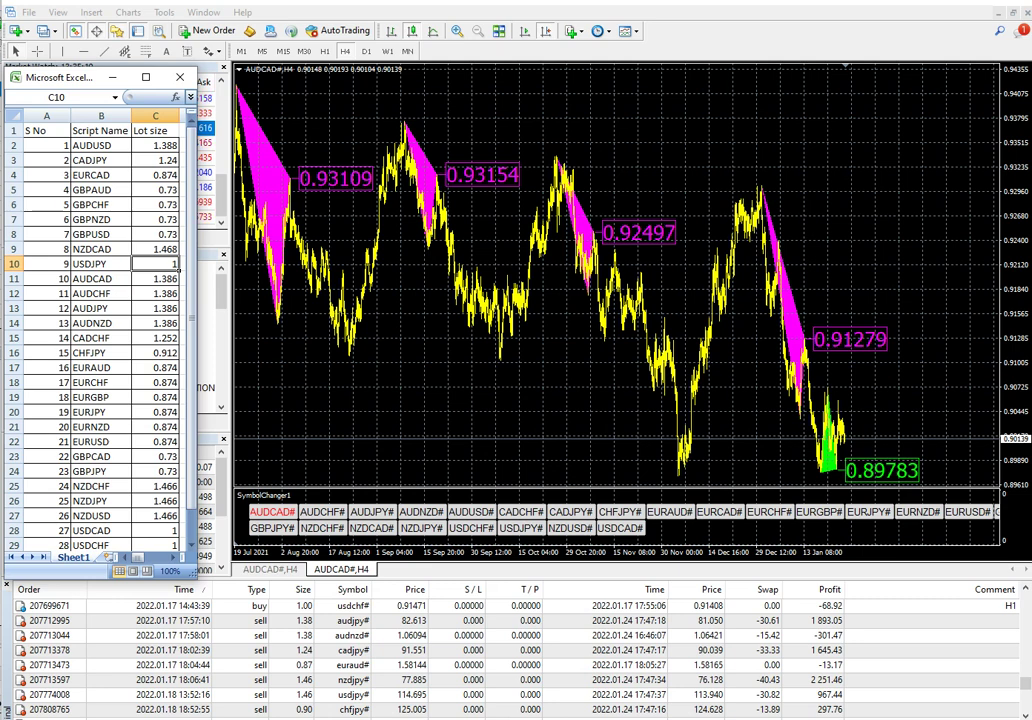
pyautogui.hotkey('alt', 'Tab')
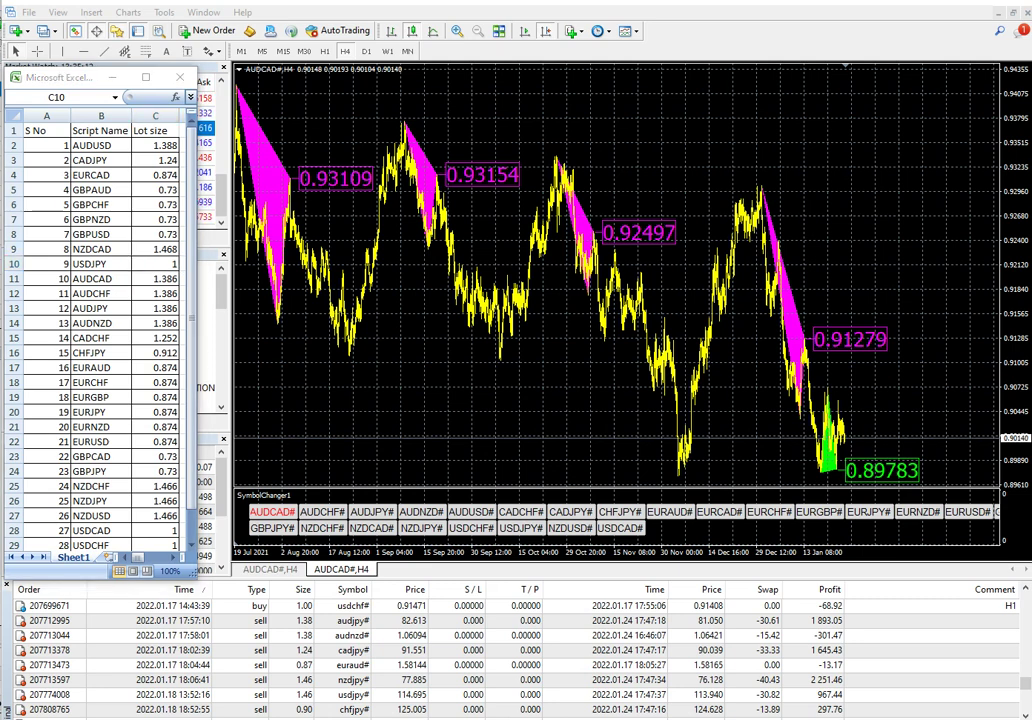
pyautogui.hotkey('alt', 'Tab')
pyautogui.press('Escape')
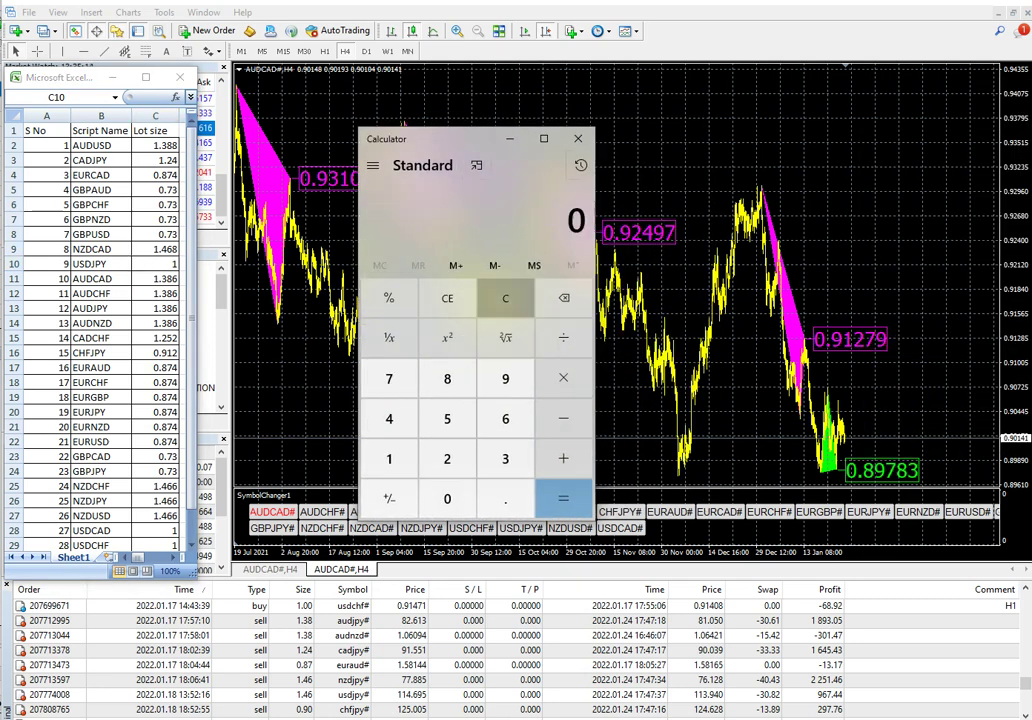
pyautogui.write('1000')
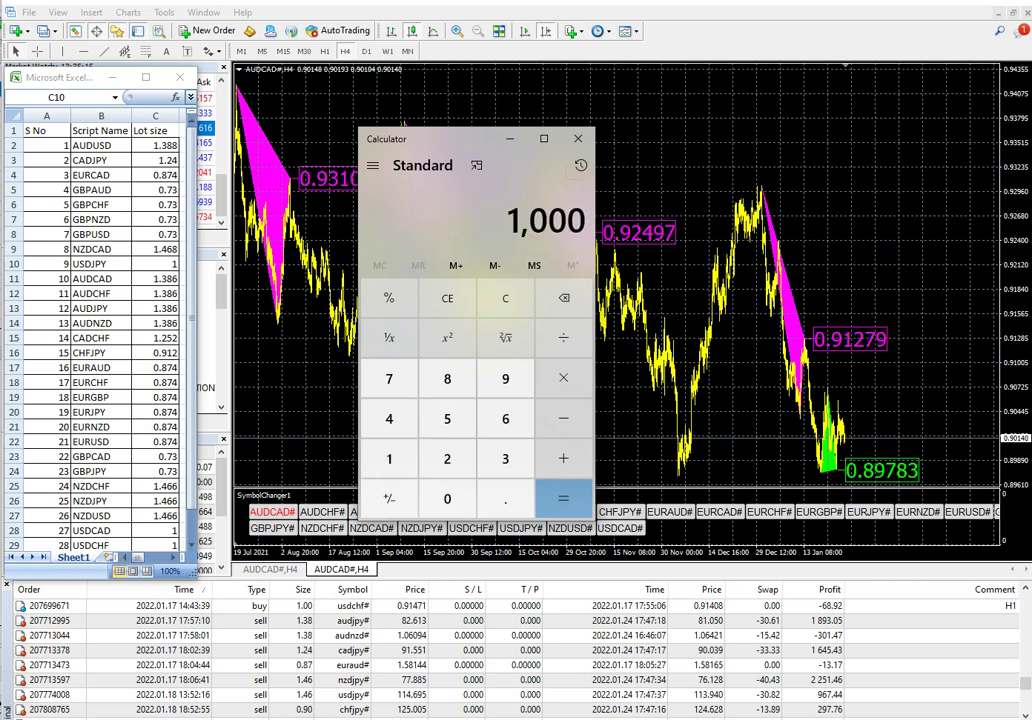
pyautogui.write('00/500')
pyautogui.press('Return')
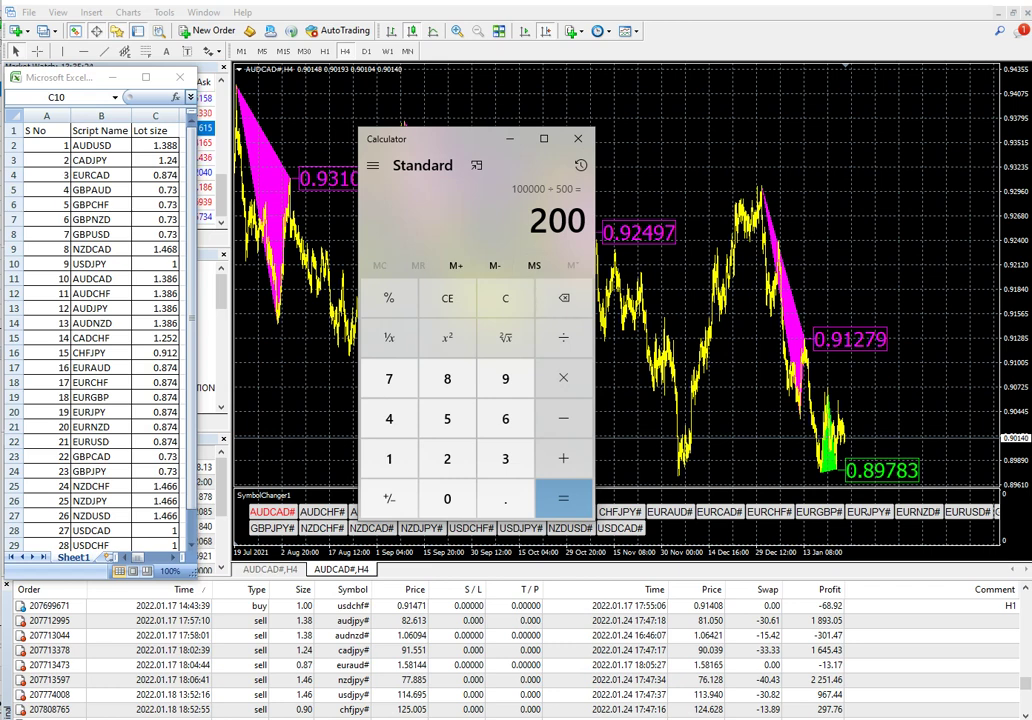
# Step: Multiply the calculated value by 28 and close Calculator
pyautogui.press('*')
pyautogui.press('2')
pyautogui.press('8')
pyautogui.press('Return')
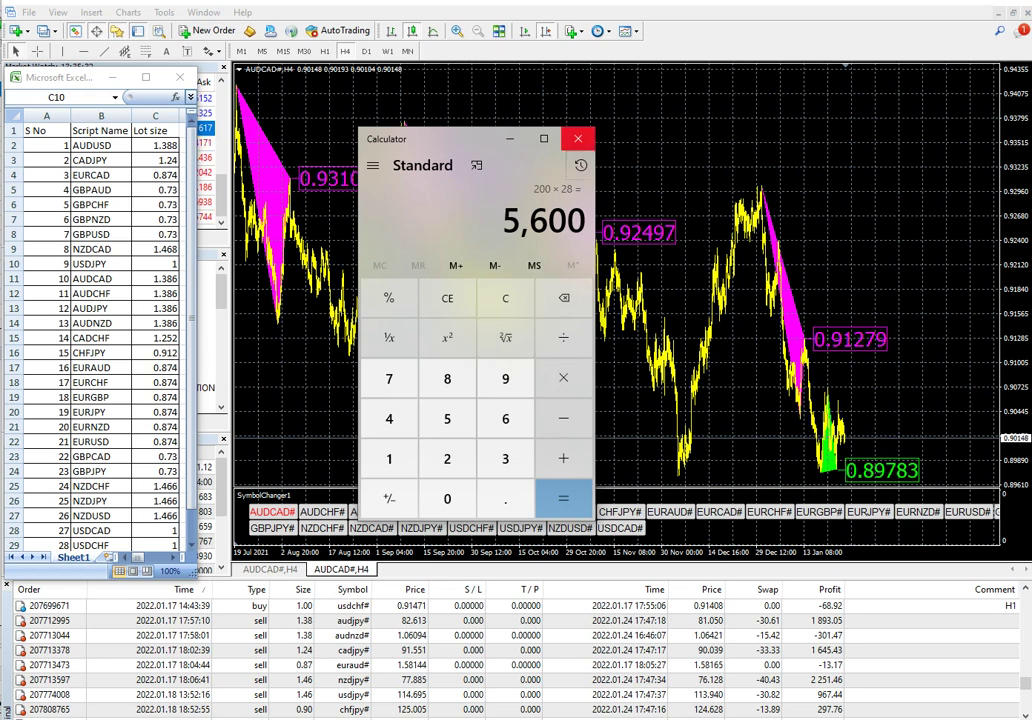
pyautogui.click(578, 139)
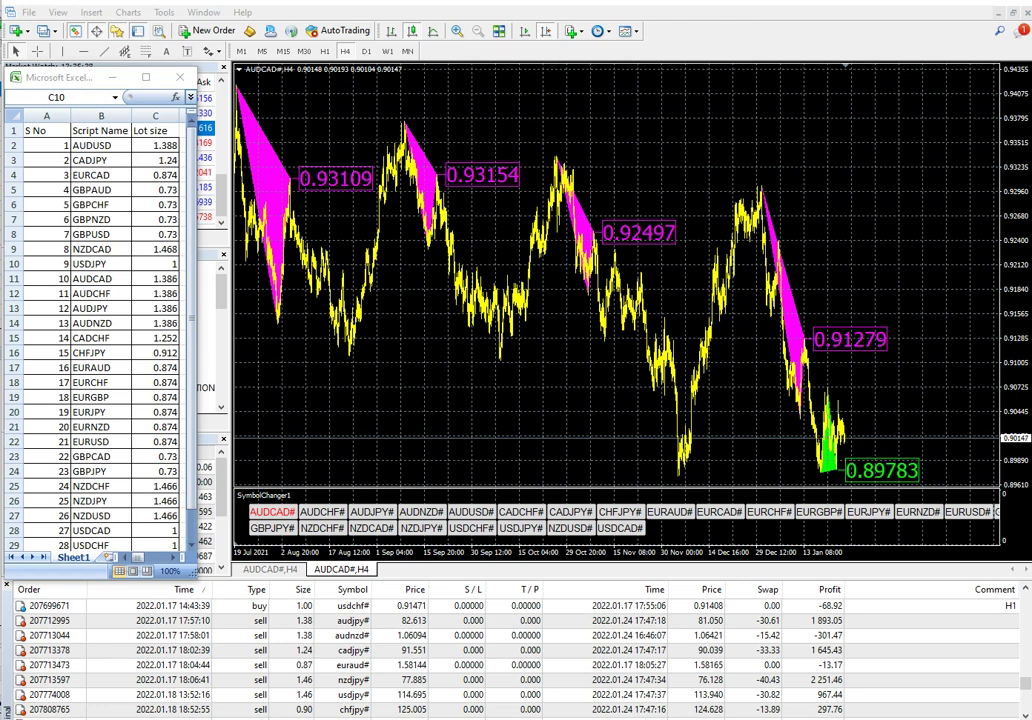
pyautogui.press('XF86Calculator')
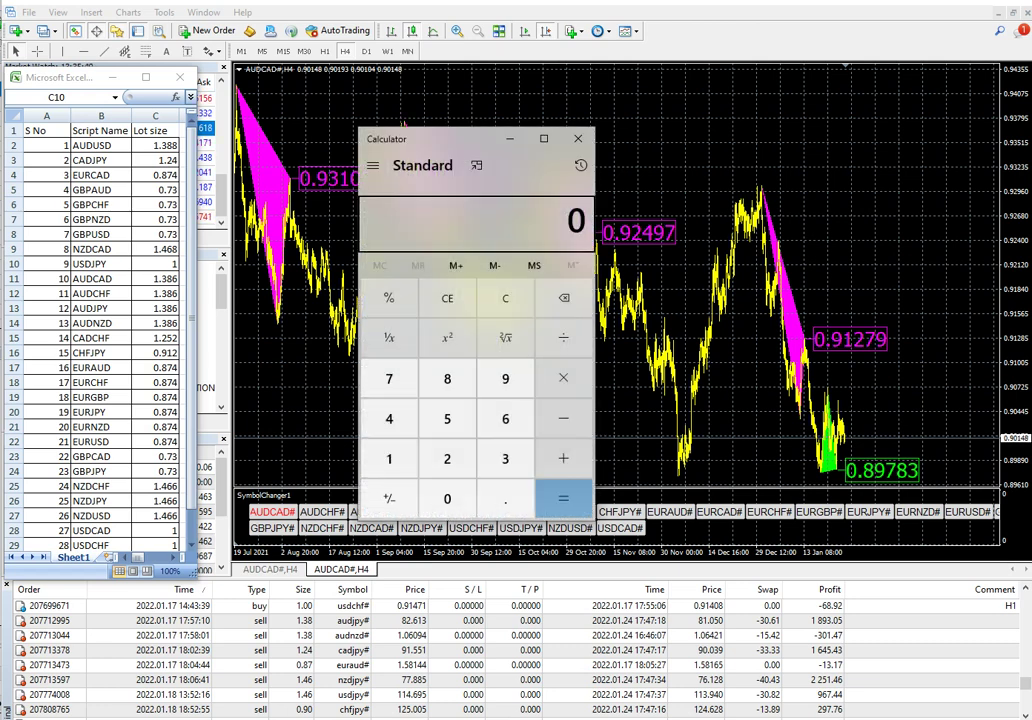
pyautogui.hotkey('alt', 'F4')
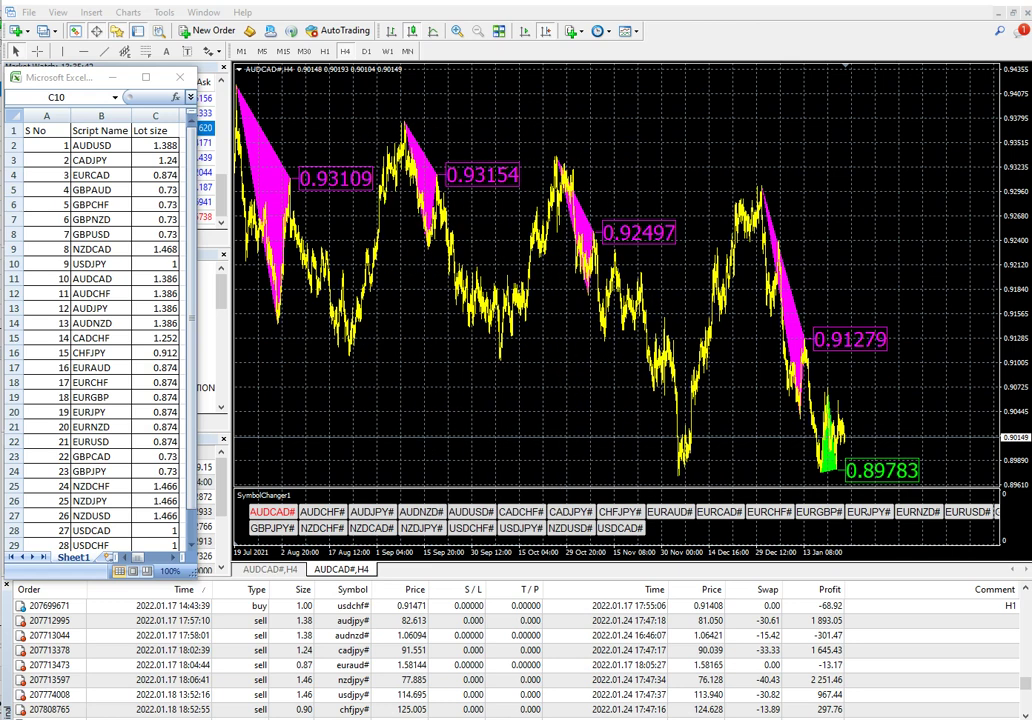
# Step: Look up the AUDCAD lot size in the sheet and buy 1.38 lots of AUDCAD# at market execution
pyautogui.scroll(-6, 516, 652)
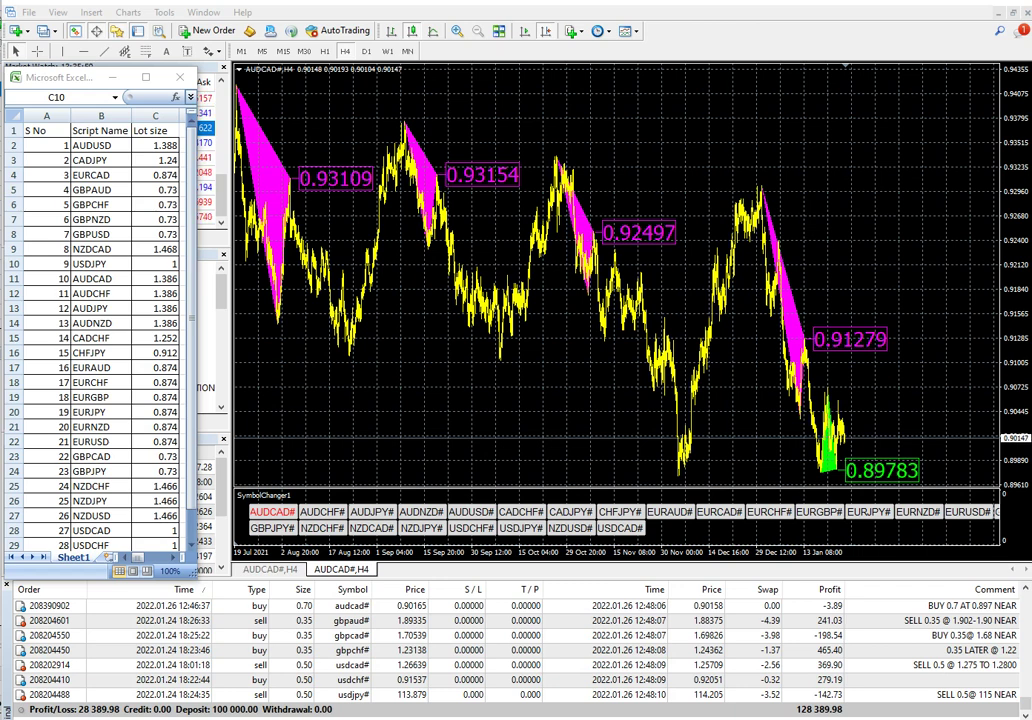
pyautogui.click(30, 717)
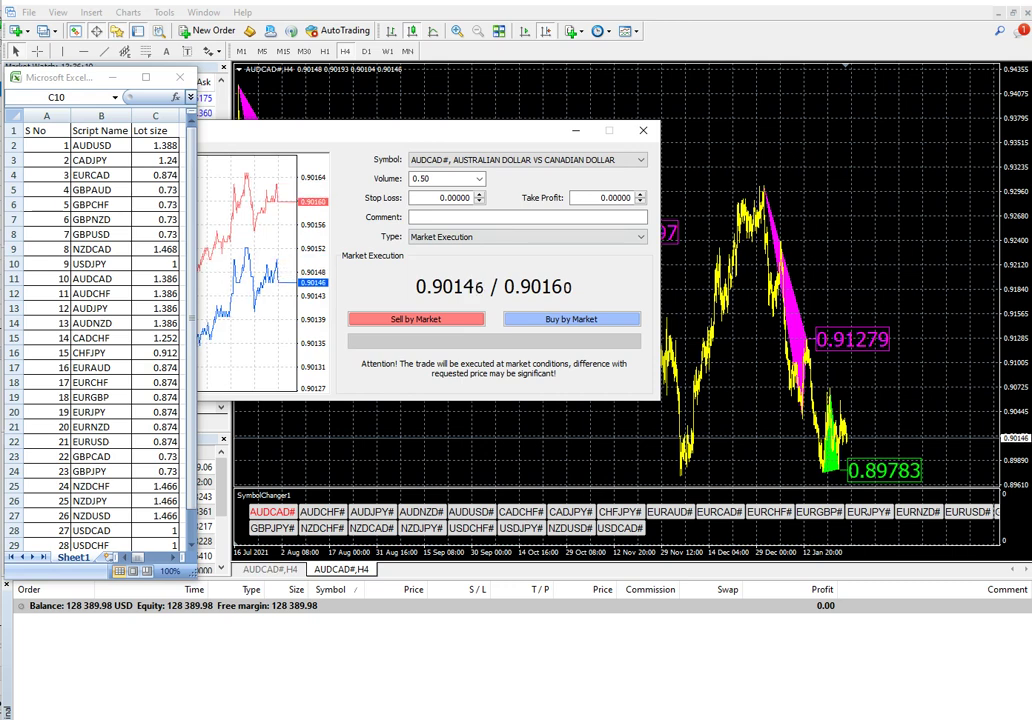
pyautogui.click(155, 279)
pyautogui.click(155, 279)
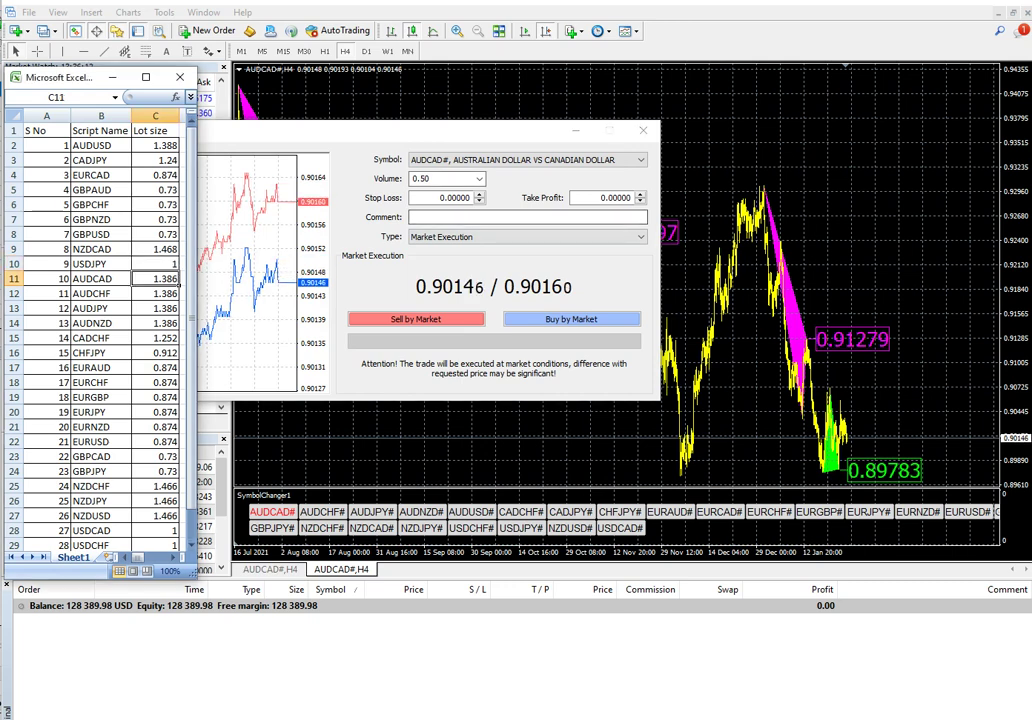
pyautogui.doubleClick(424, 179)
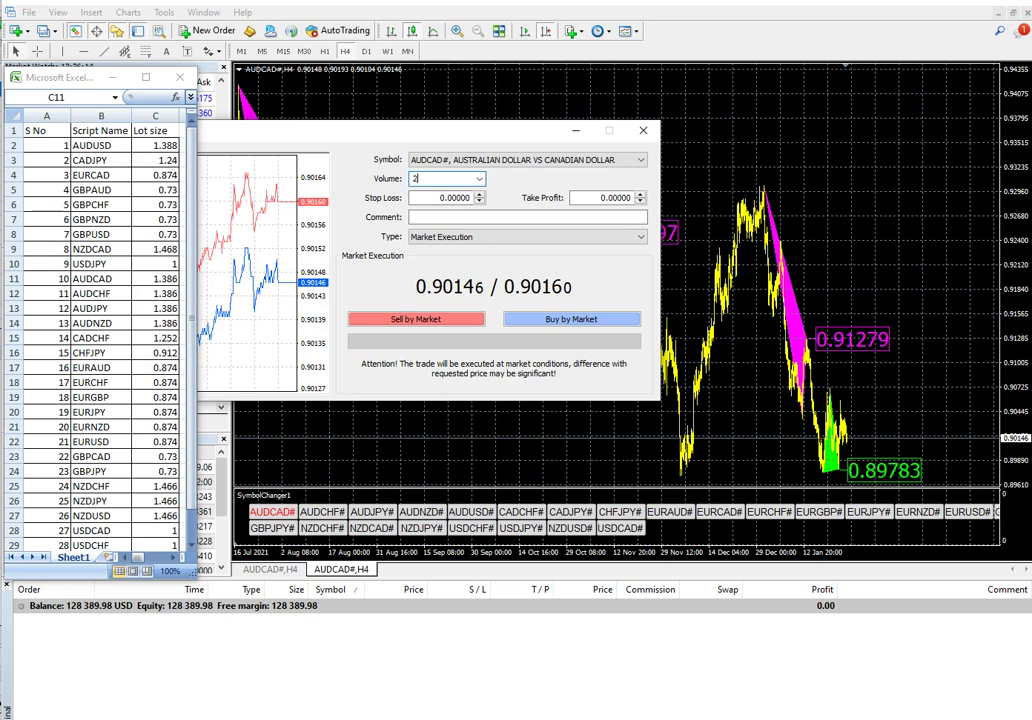
pyautogui.write('1.38')
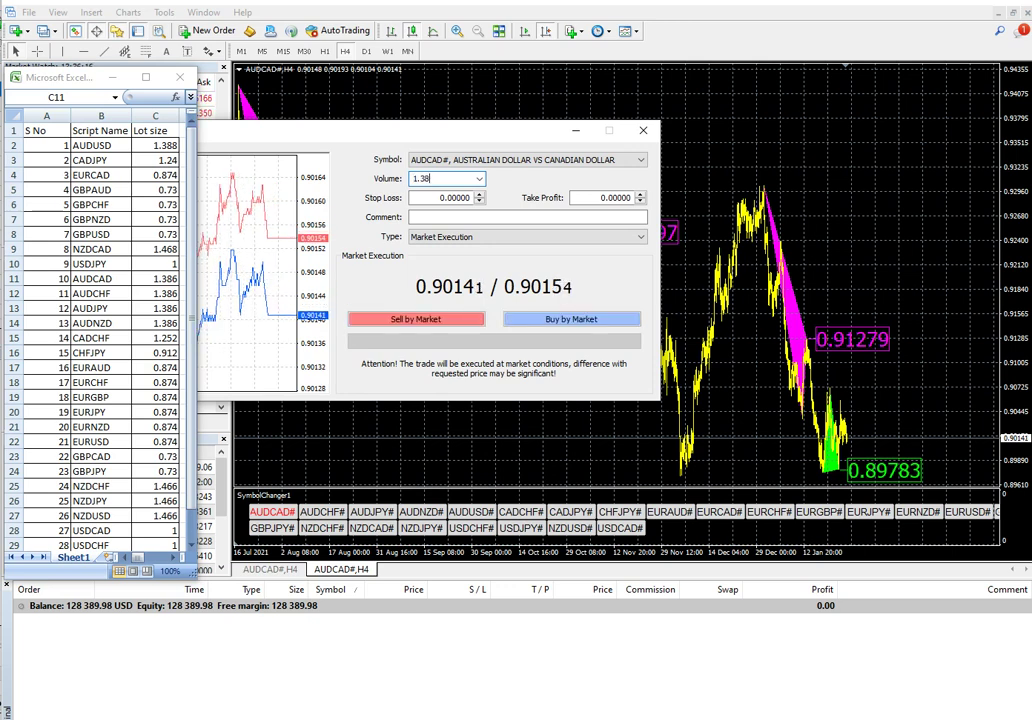
pyautogui.click(527, 236)
pyautogui.click(571, 319)
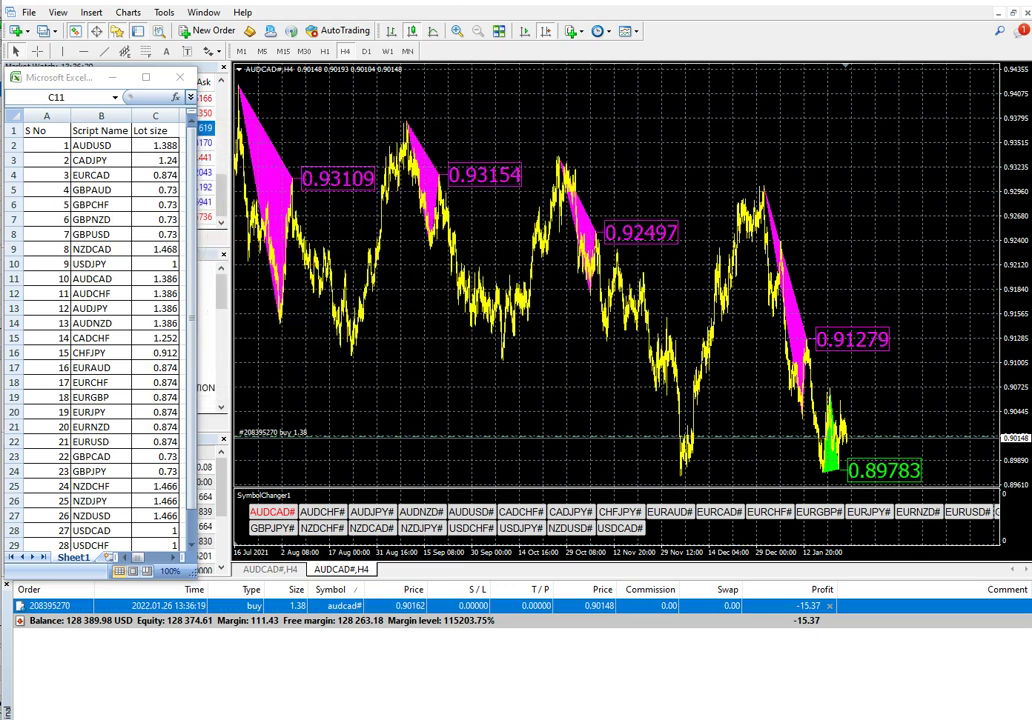
# Step: Switch the chart to AUDCHF# and sell 1.38 lots at market execution
pyautogui.click(322, 512)
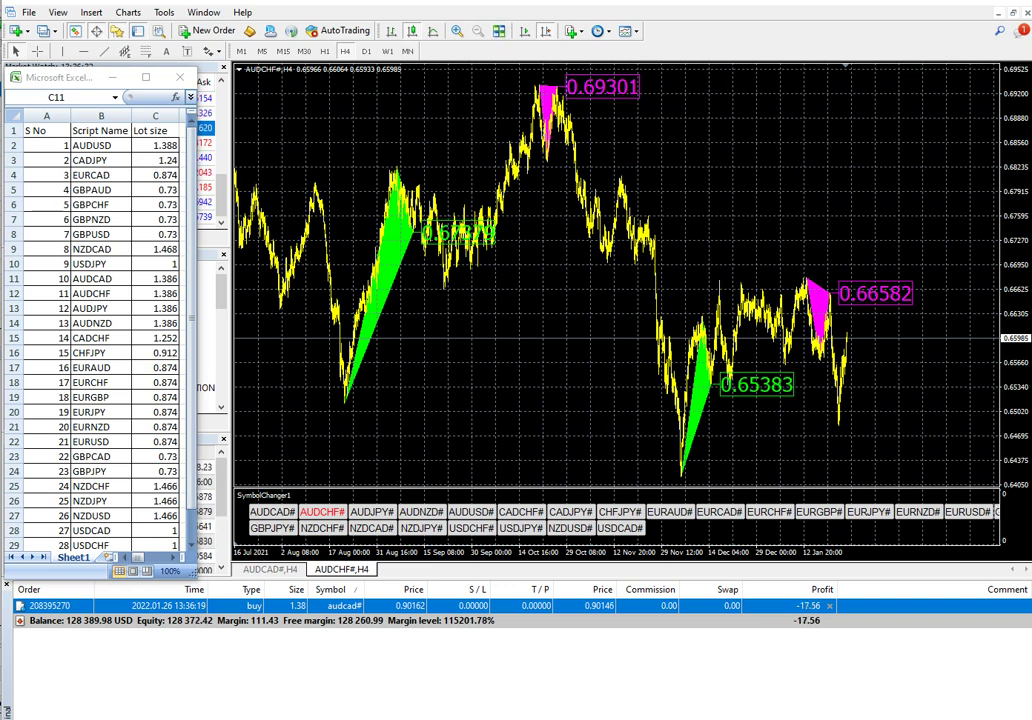
pyautogui.press('F9')
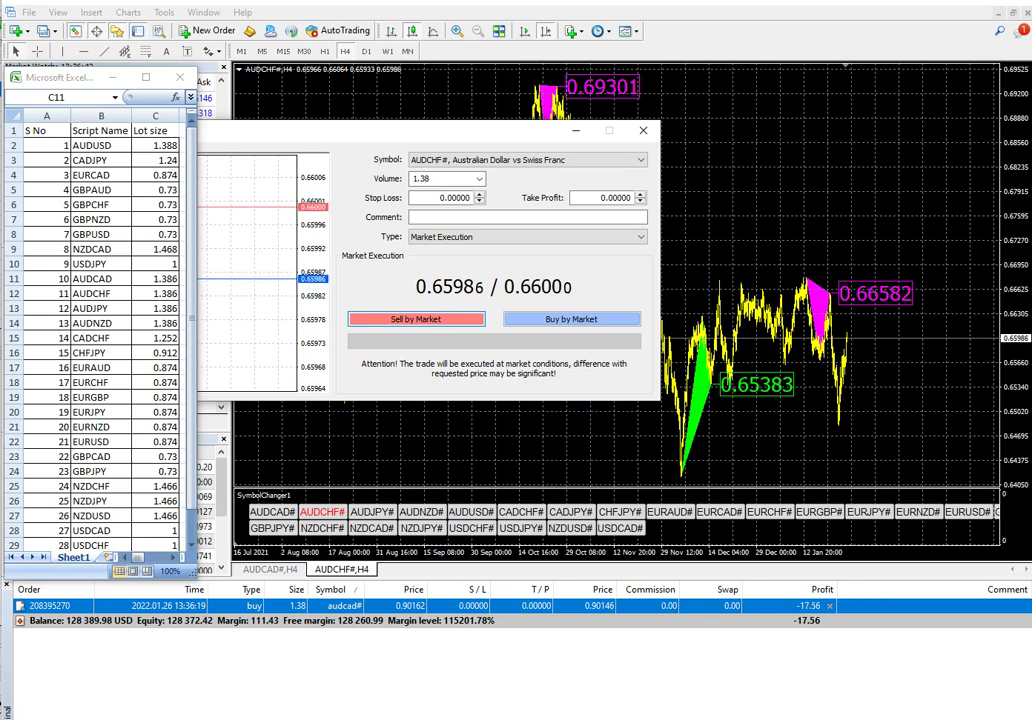
pyautogui.click(416, 319)
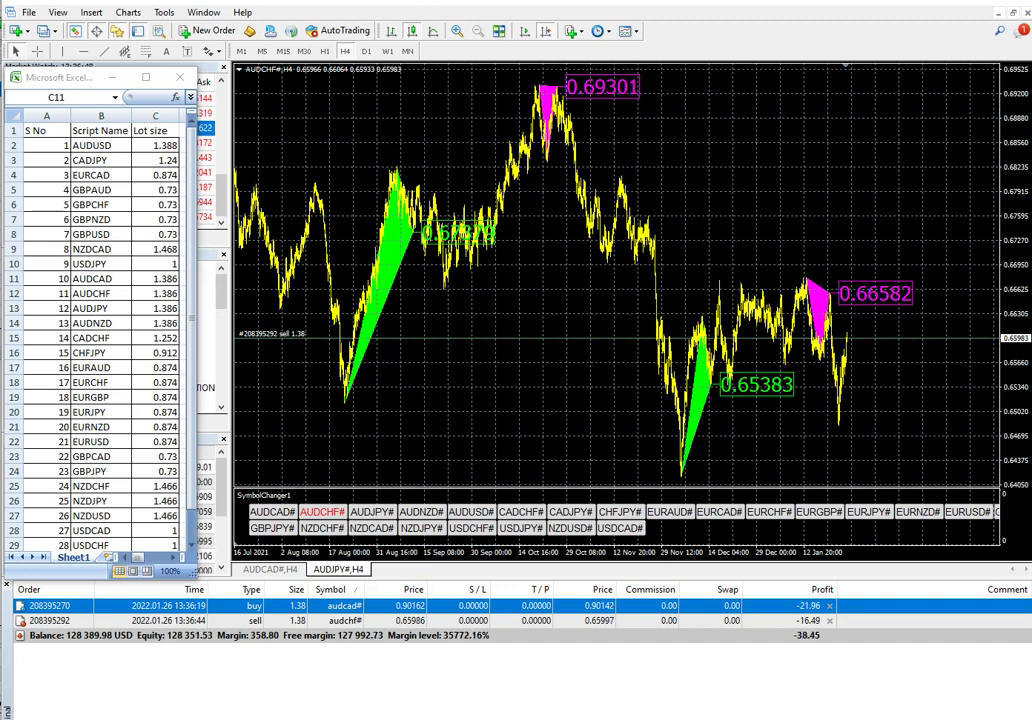
# Step: Check the AUDJPY#, AUDNZD# and AUDUSD# charts, then sell 1.25 lots of CADCHF# at market execution
pyautogui.click(372, 511)
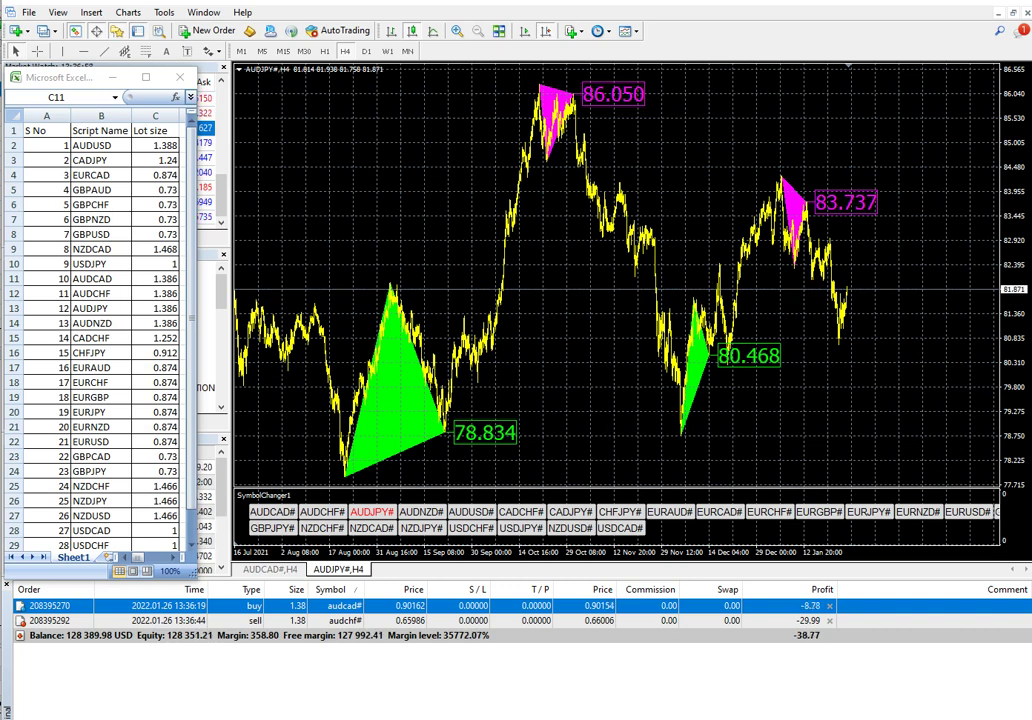
pyautogui.click(421, 512)
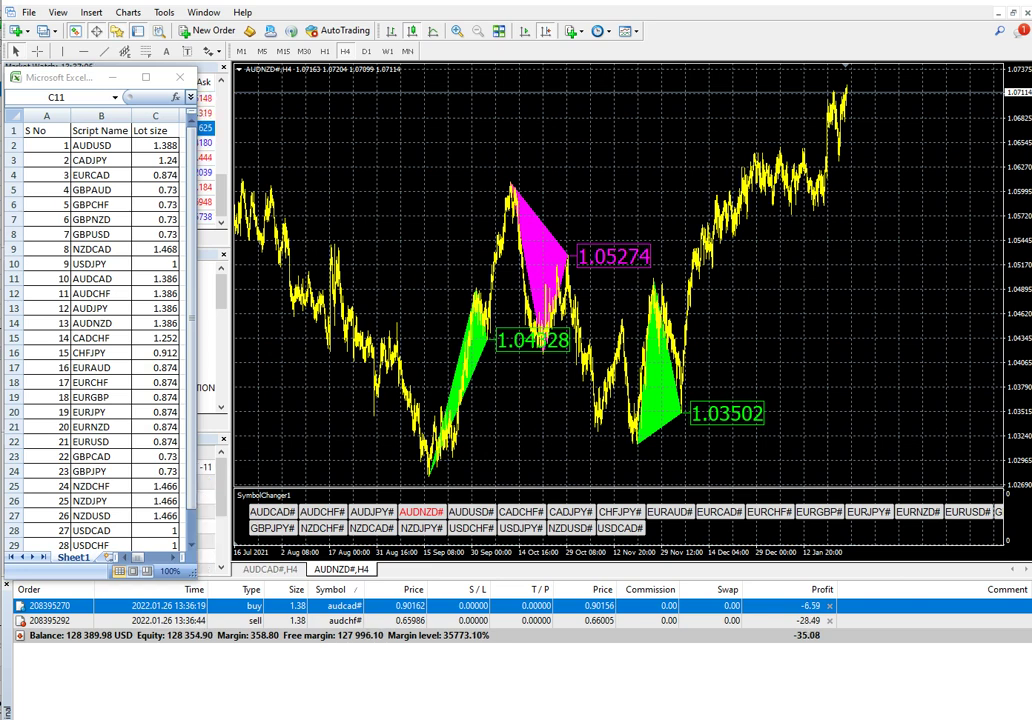
pyautogui.click(471, 512)
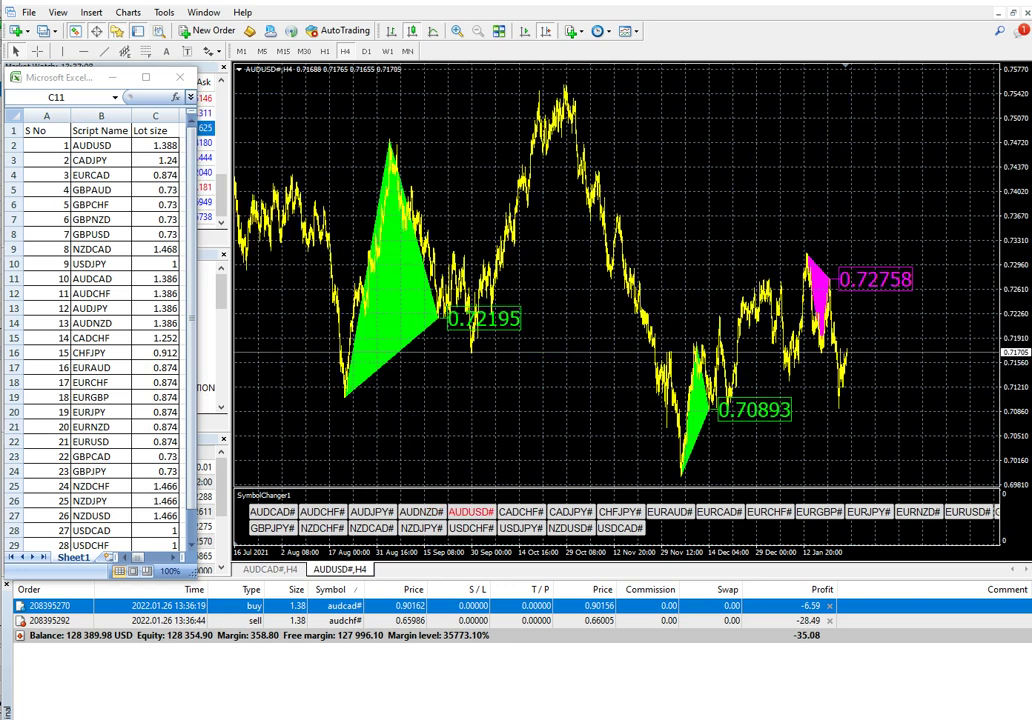
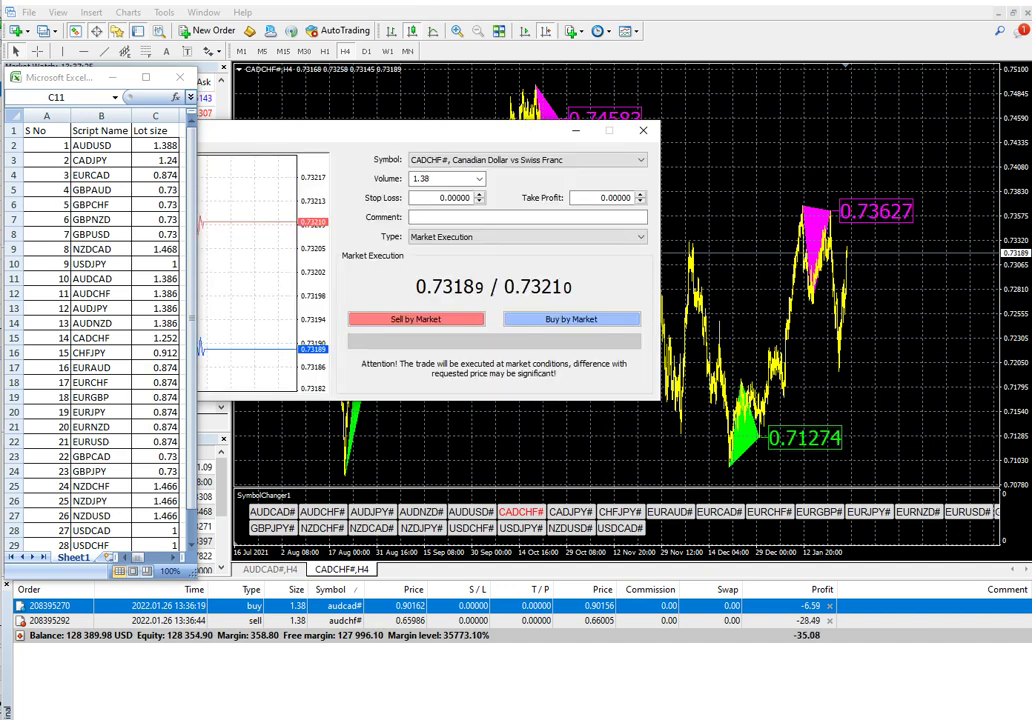
pyautogui.doubleClick(422, 179)
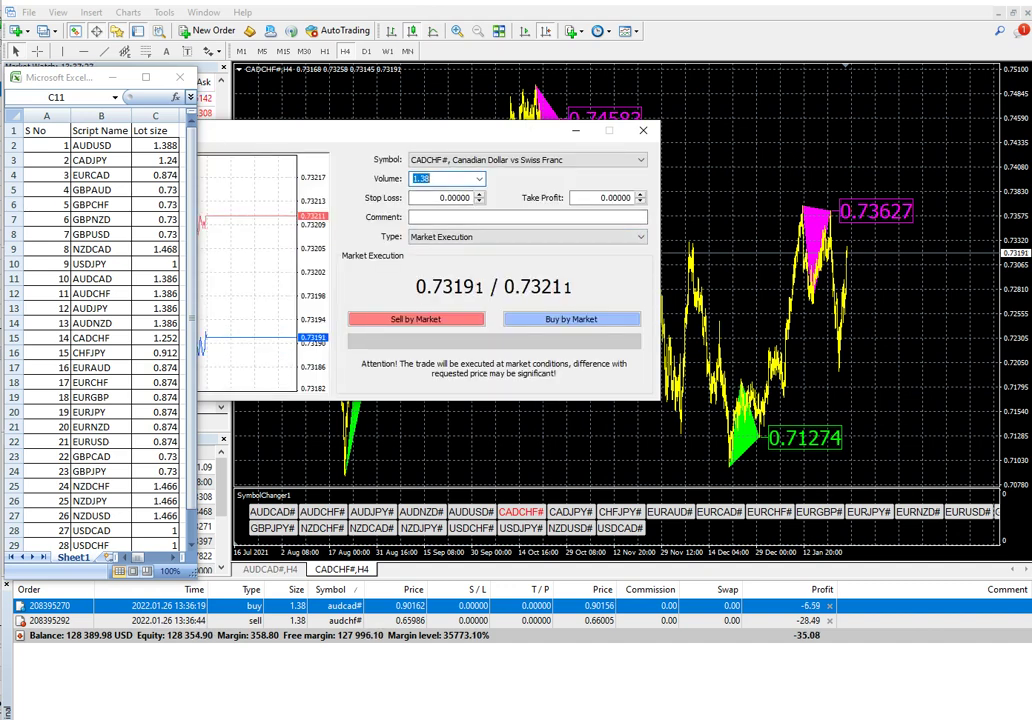
pyautogui.write('1.25')
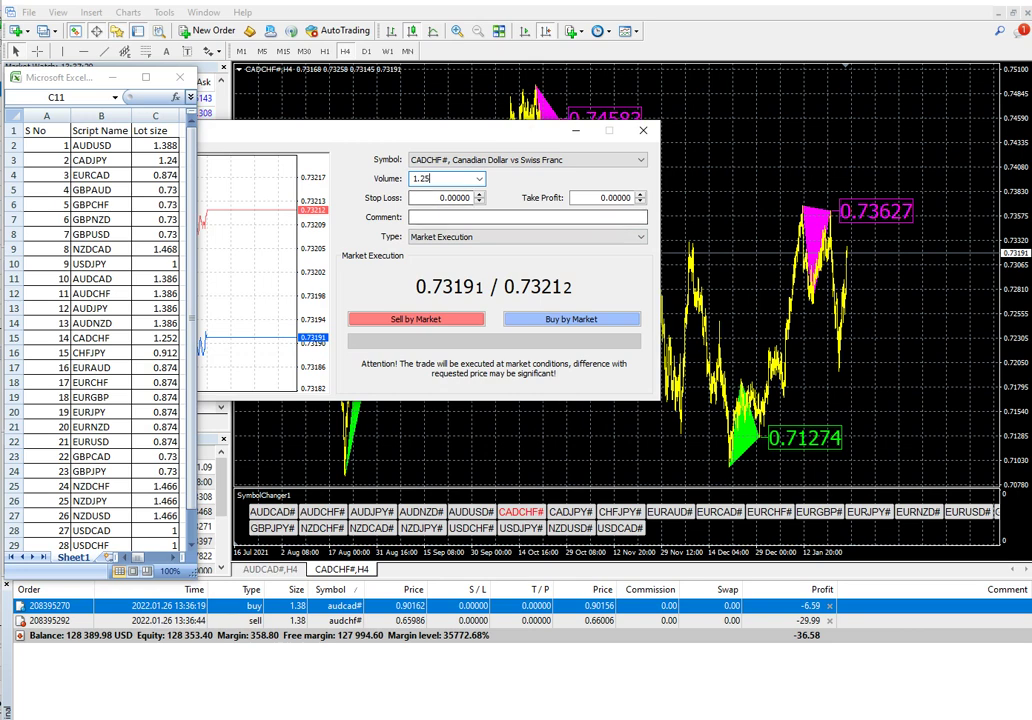
pyautogui.click(416, 319)
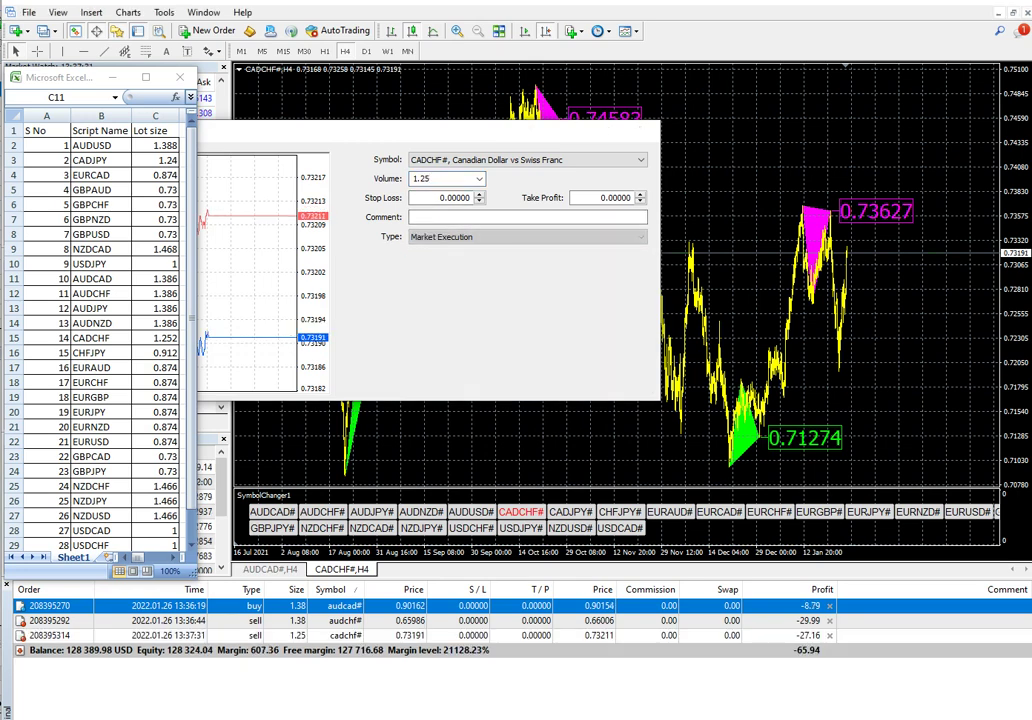
# Step: Switch the chart to CADJPY# and start a new order with a volume of 1.24 lots
pyautogui.click(570, 511)
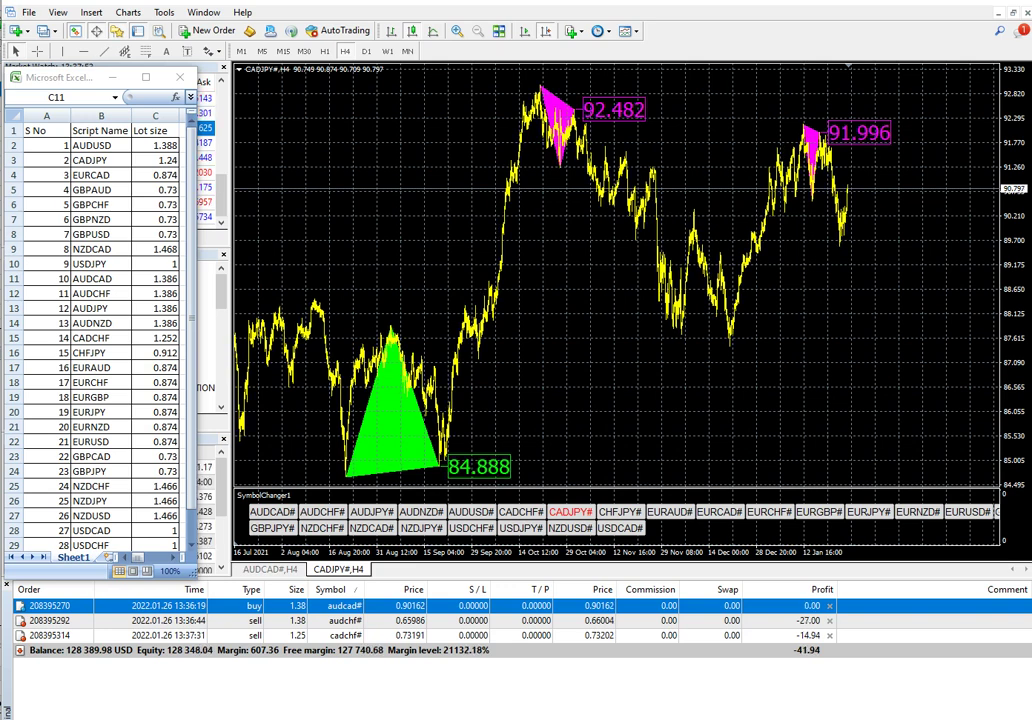
pyautogui.press('F9')
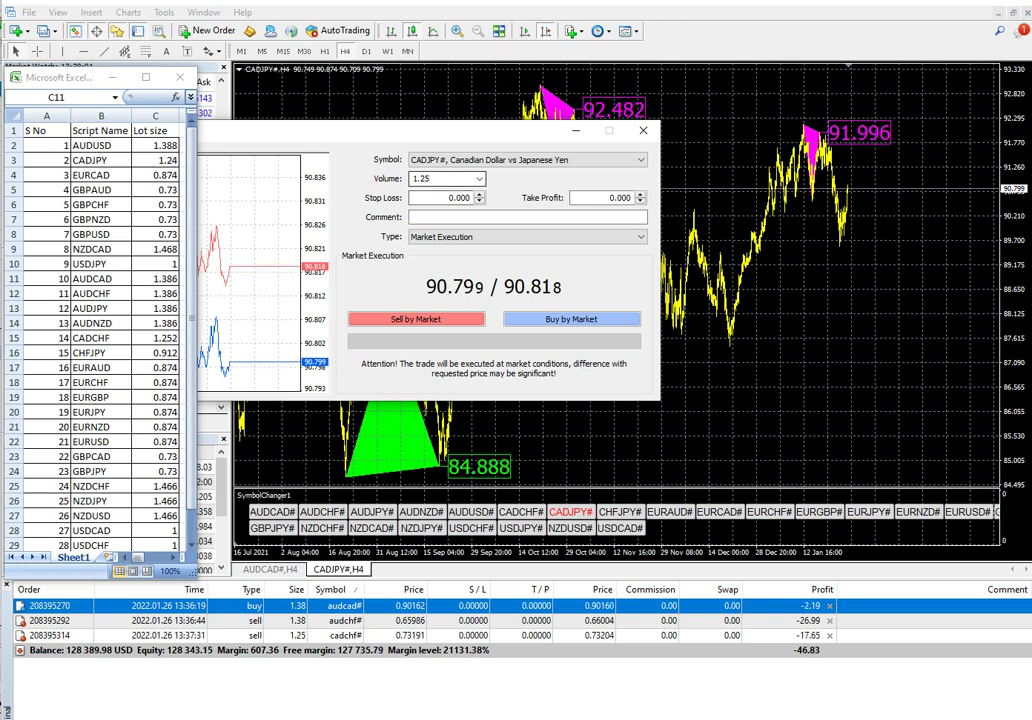
pyautogui.doubleClick(435, 179)
pyautogui.click(433, 179)
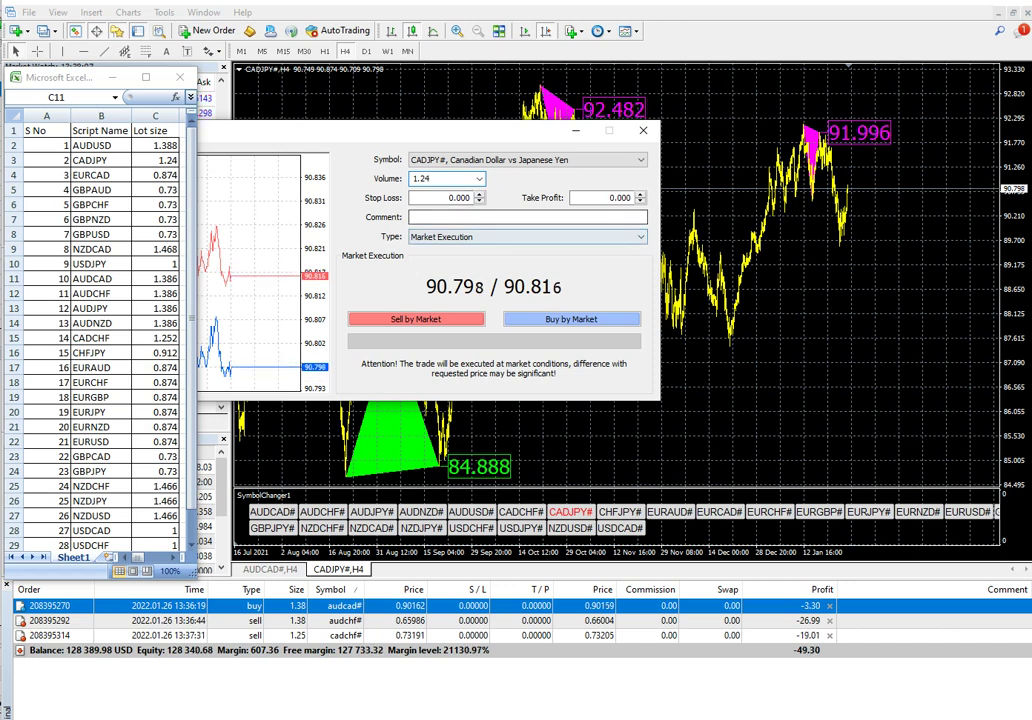
# Step: Make the CADJPY# order a pending Sell Limit at 91.400 and place it
pyautogui.click(528, 237)
pyautogui.click(500, 262)
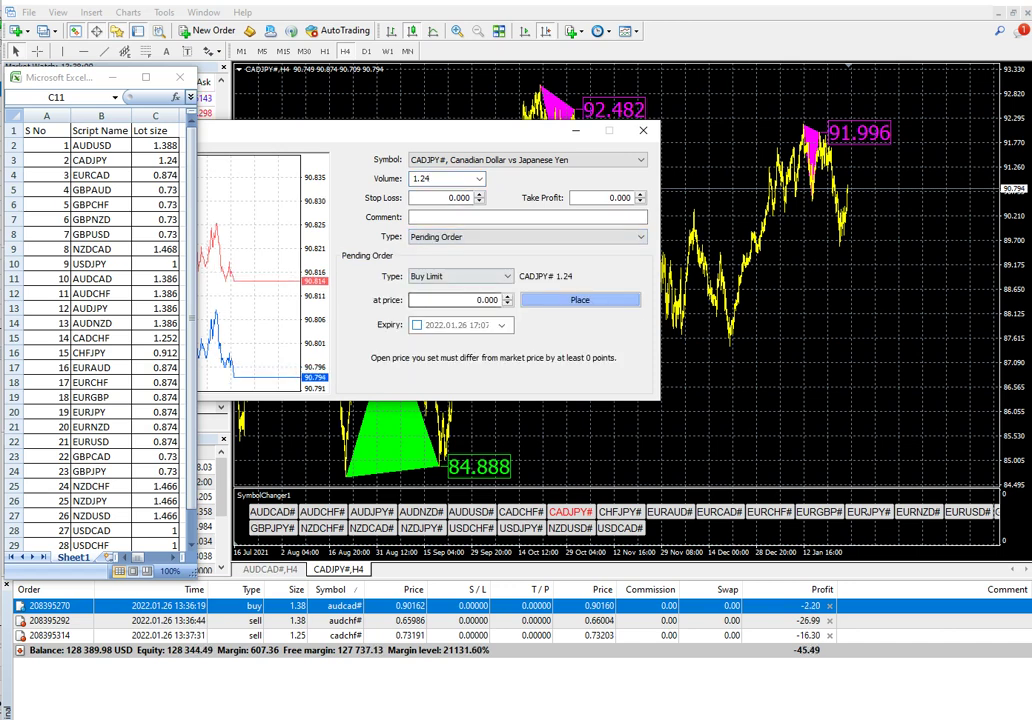
pyautogui.click(461, 276)
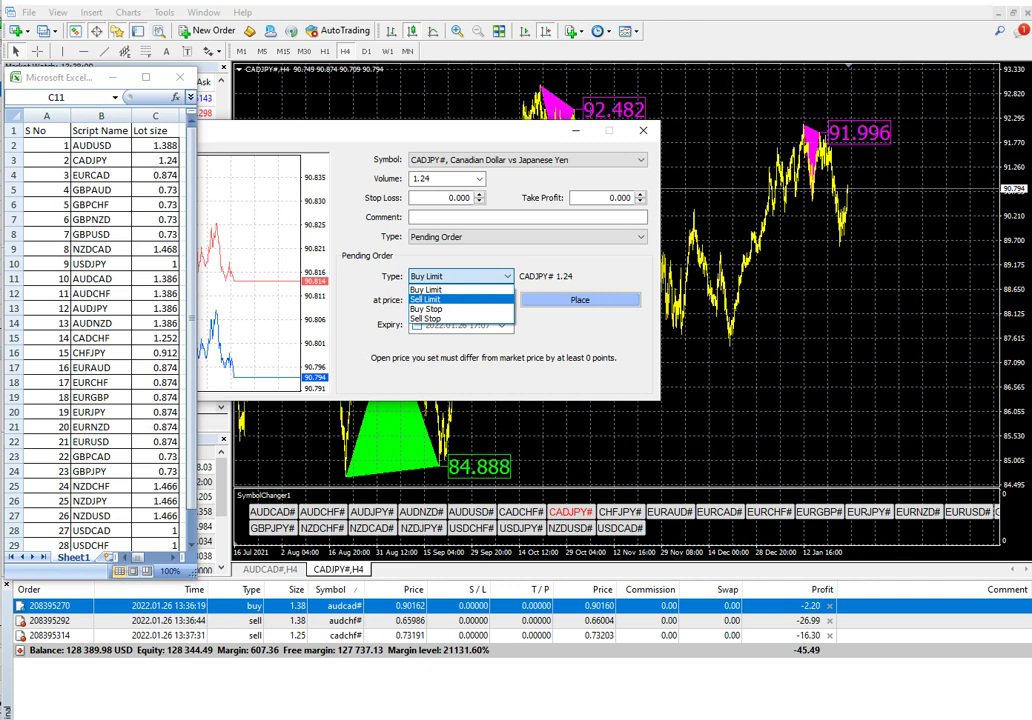
pyautogui.press('Return')
pyautogui.press('Tab')
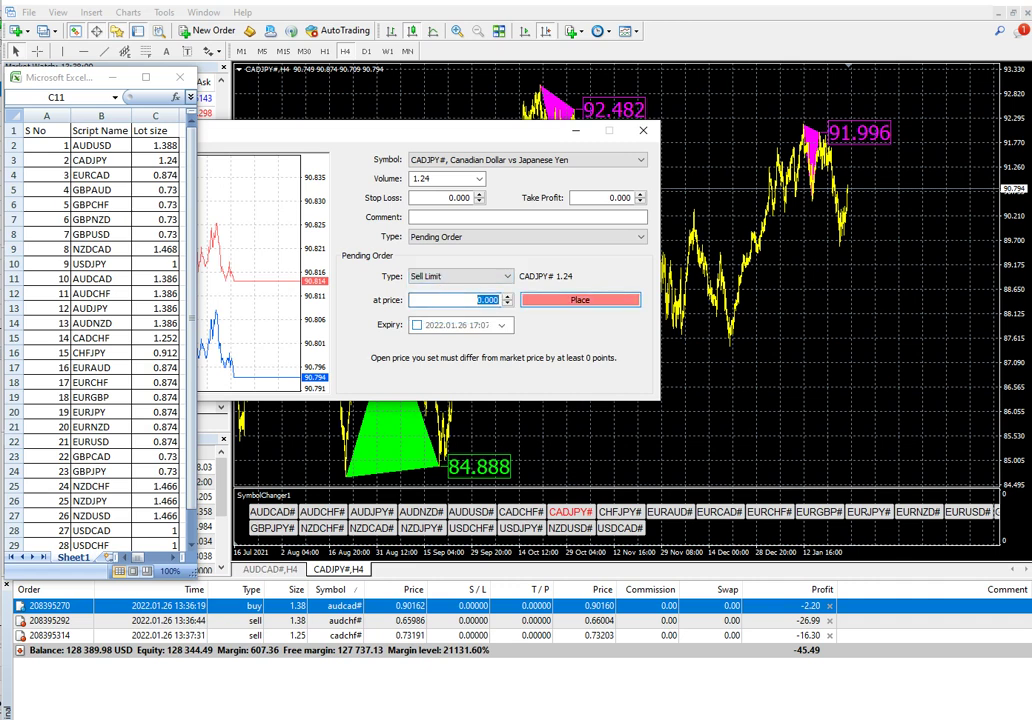
pyautogui.write('91')
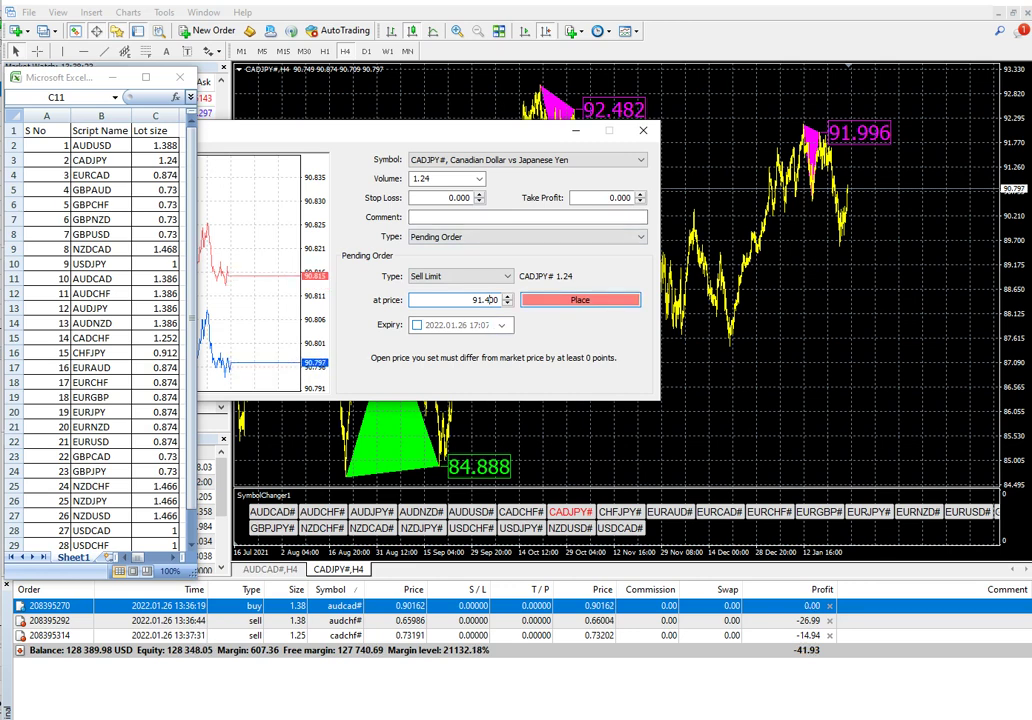
pyautogui.click(580, 300)
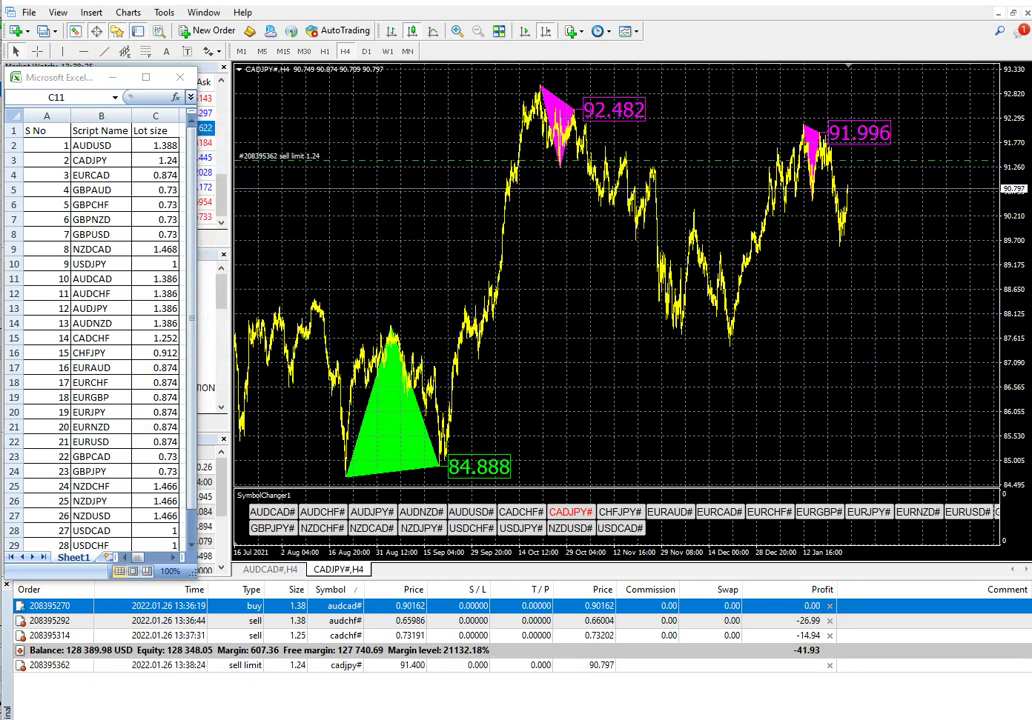
# Step: Switch the chart to CHFJPY#, start a new order and set its volume to 0.91 from the CHFJPY lot size in the Excel sheet
pyautogui.click(620, 512)
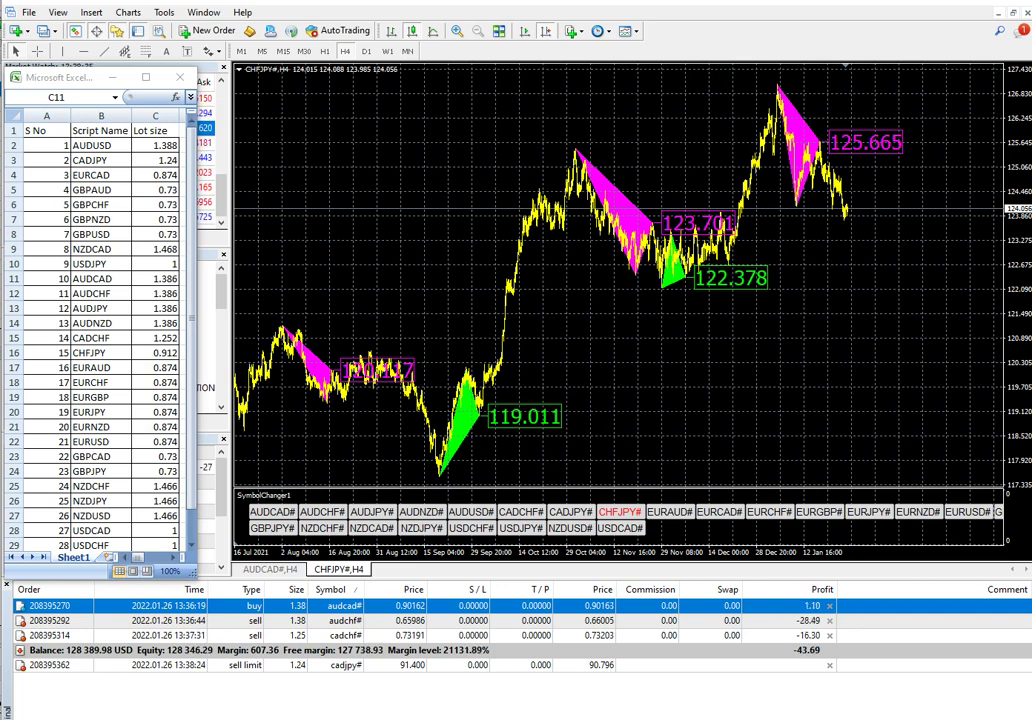
pyautogui.press('F9')
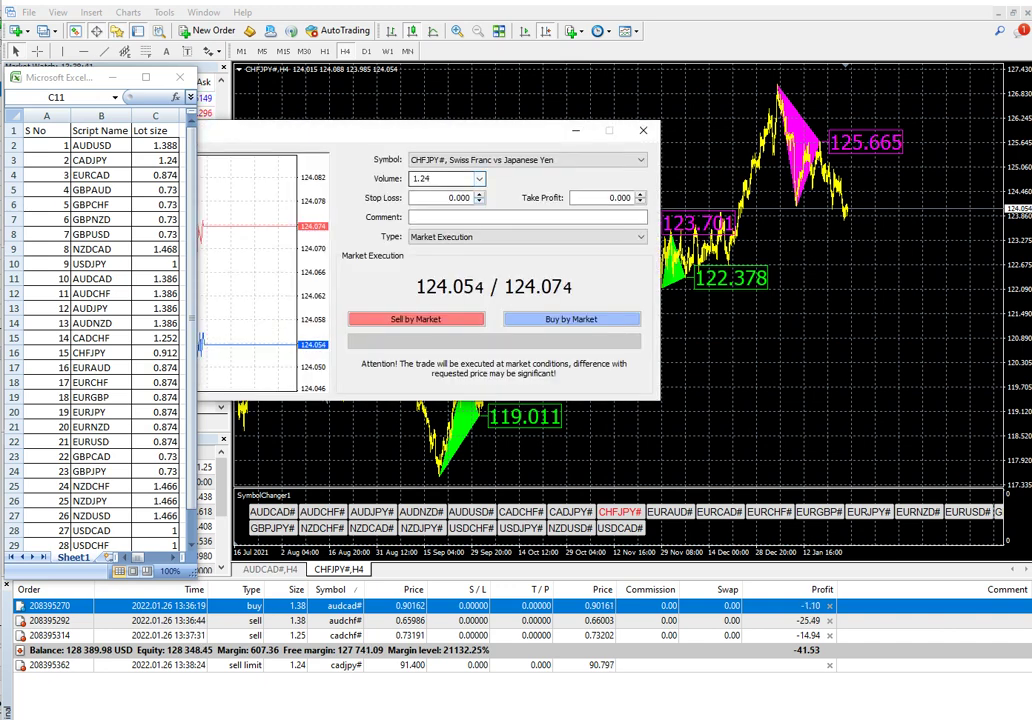
pyautogui.hotkey('alt', 'Tab')
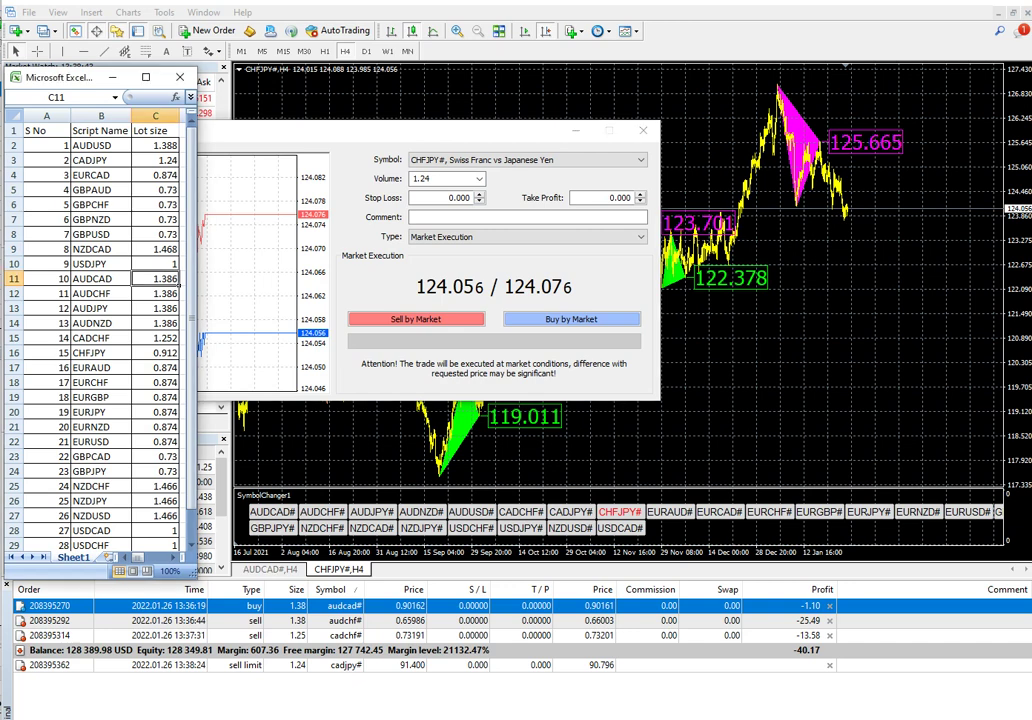
pyautogui.click(101, 383)
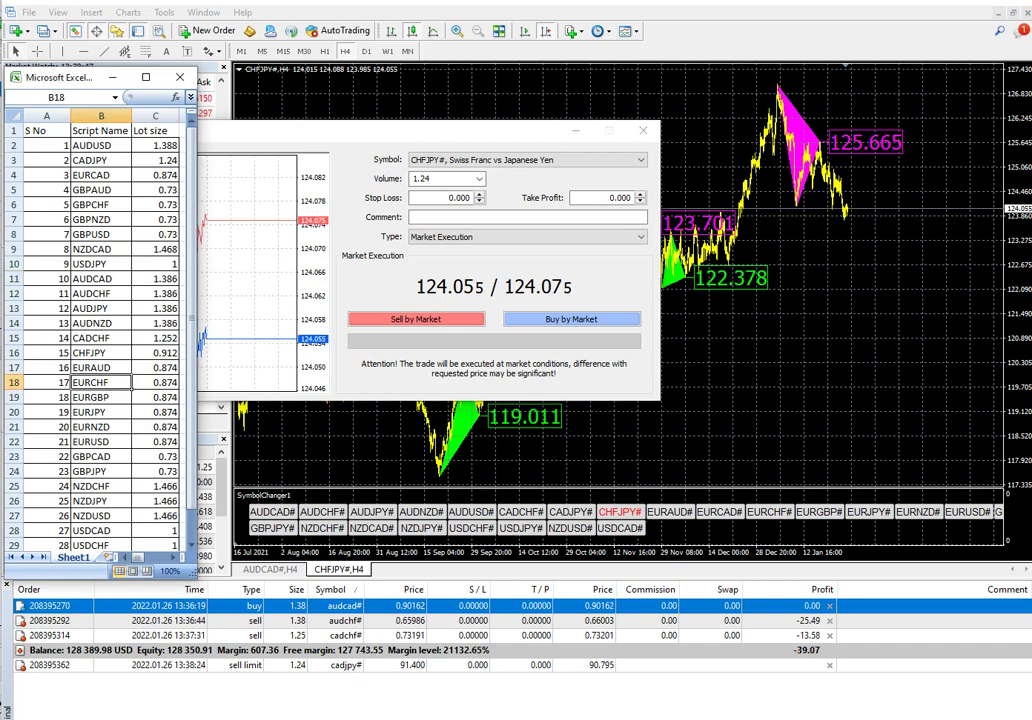
pyautogui.press('Up')
pyautogui.press('Up')
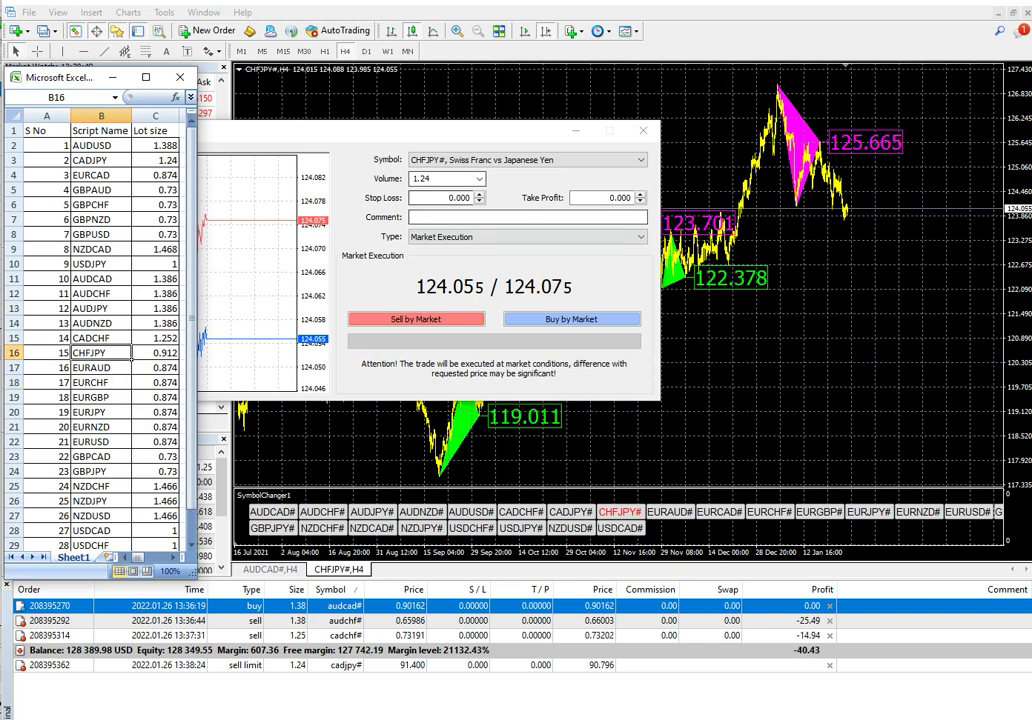
pyautogui.hotkey('alt', 'Tab')
pyautogui.write('0.9')
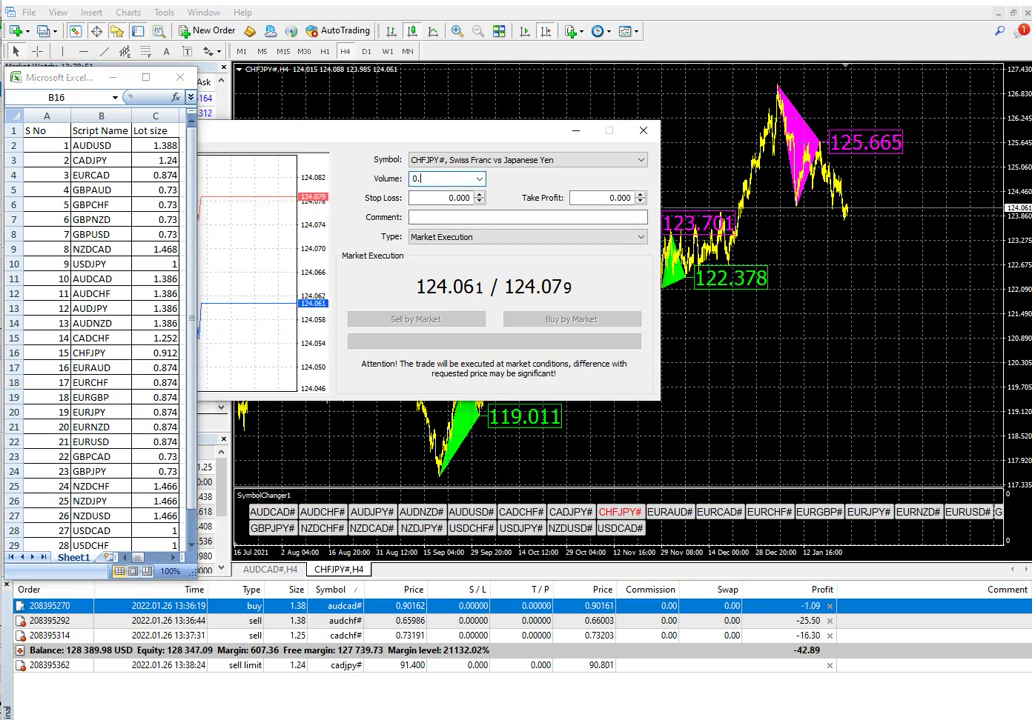
# Step: Make the CHFJPY# order a pending Sell Limit at 125.100 and place it
pyautogui.click(470, 237)
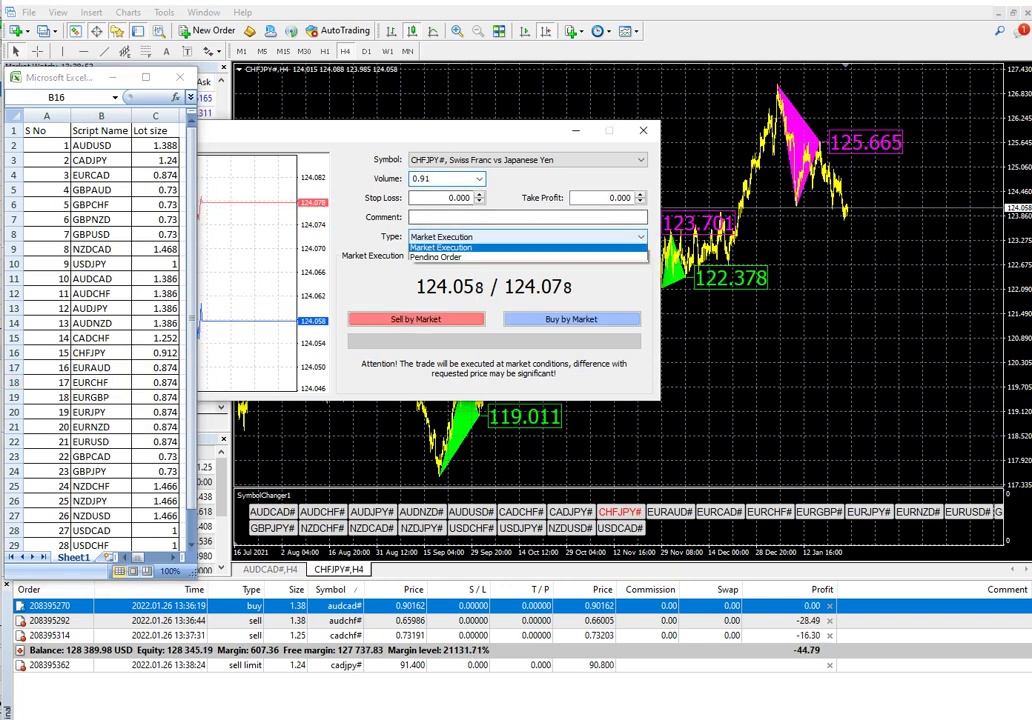
pyautogui.click(437, 260)
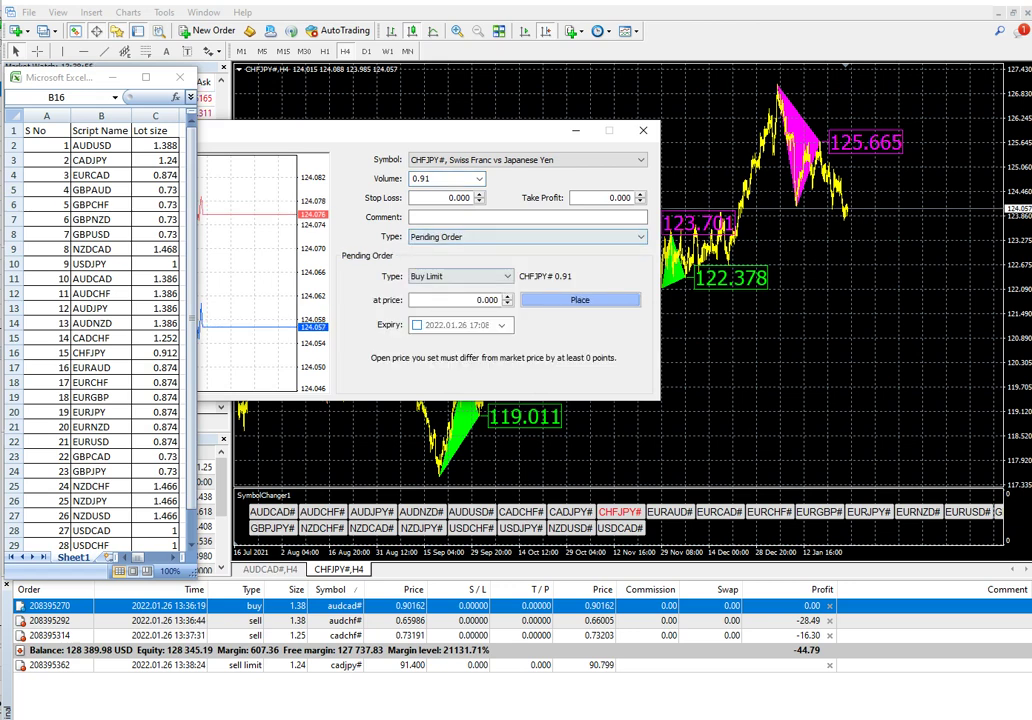
pyautogui.doubleClick(480, 300)
pyautogui.write('125')
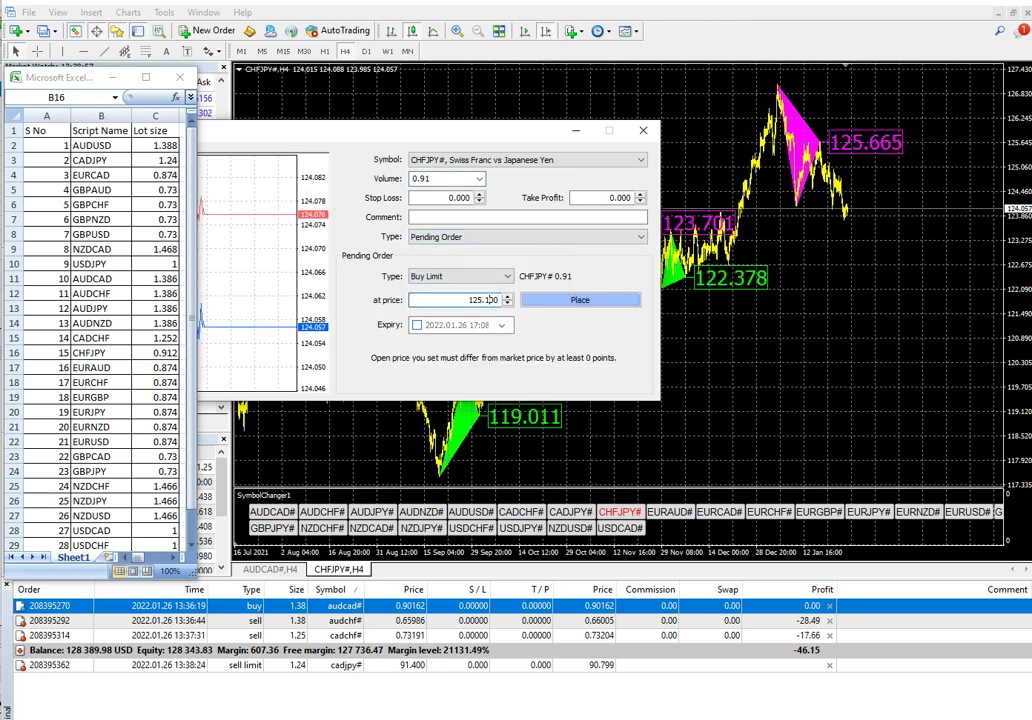
pyautogui.hotkey('shift', 'Tab')
pyautogui.hotkey('alt', 'Down')
pyautogui.press('Down')
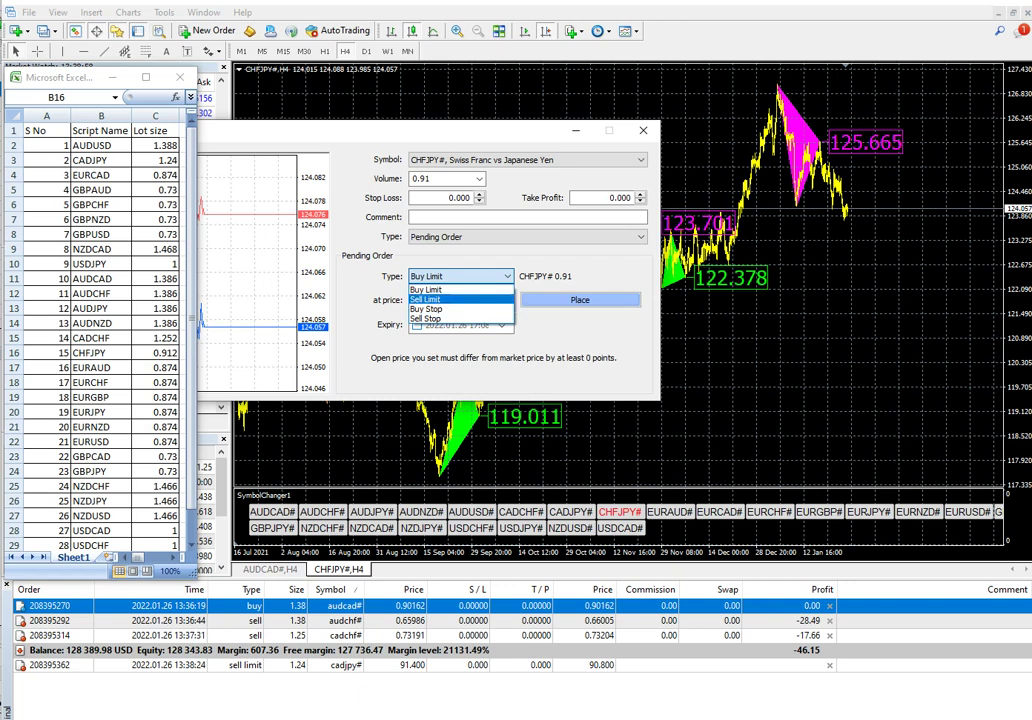
pyautogui.press('Return')
pyautogui.press('Tab')
pyautogui.press('Tab')
pyautogui.press('Tab')
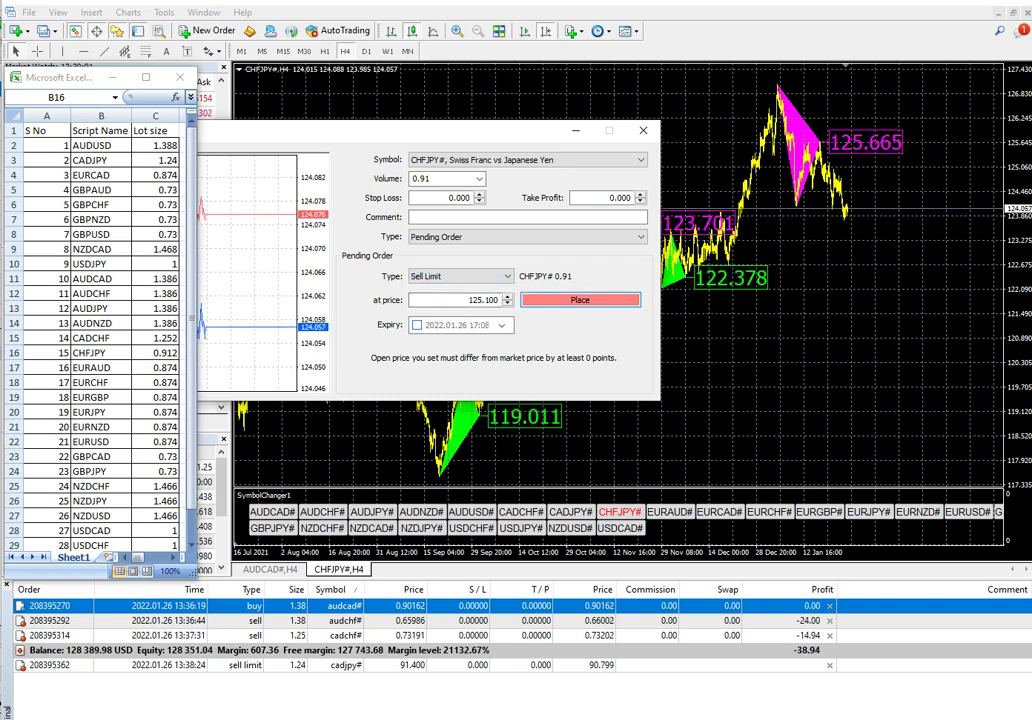
pyautogui.press('Return')
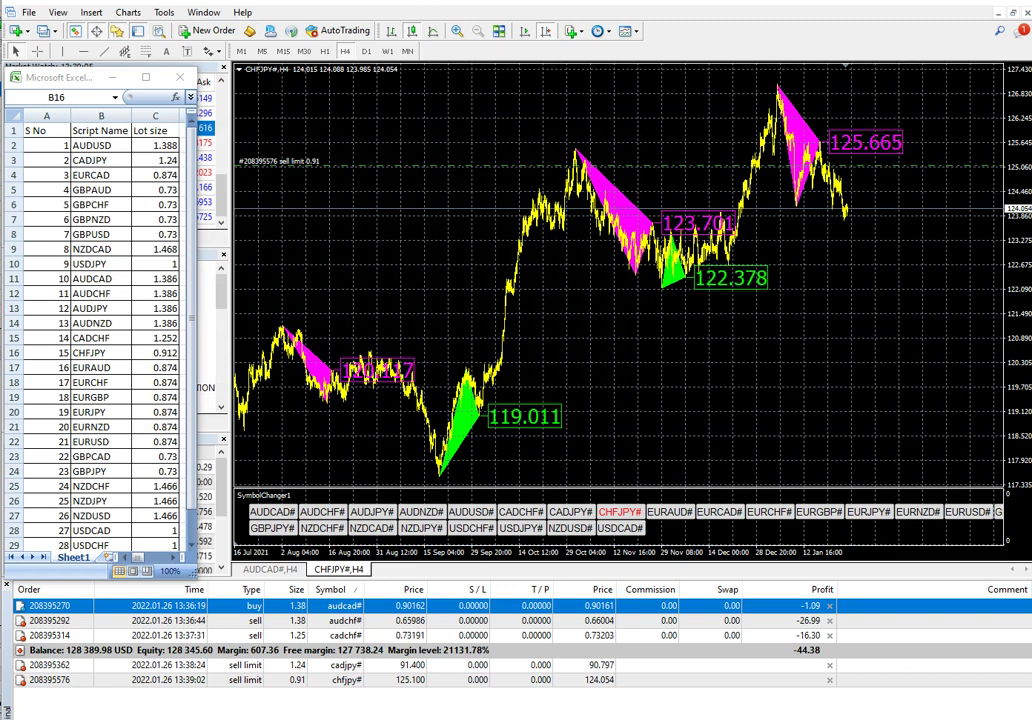
# Step: Switch the chart to EURAUD#, start a new order and set its volume to 0.87 from the EURAUD lot size in the Excel sheet
pyautogui.click(670, 512)
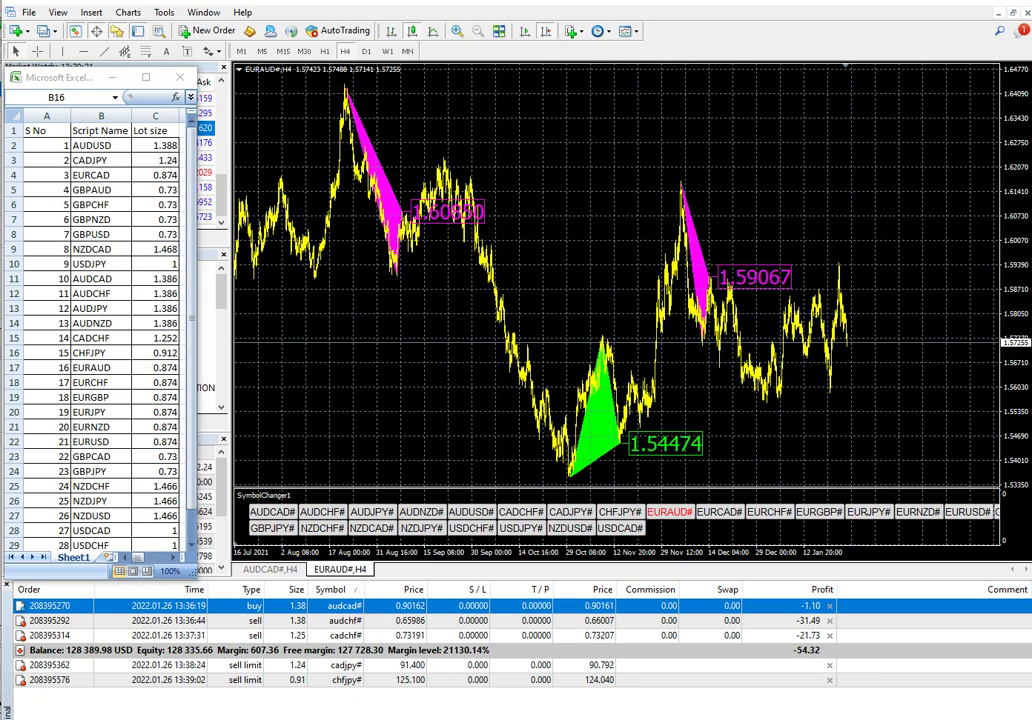
pyautogui.press('F9')
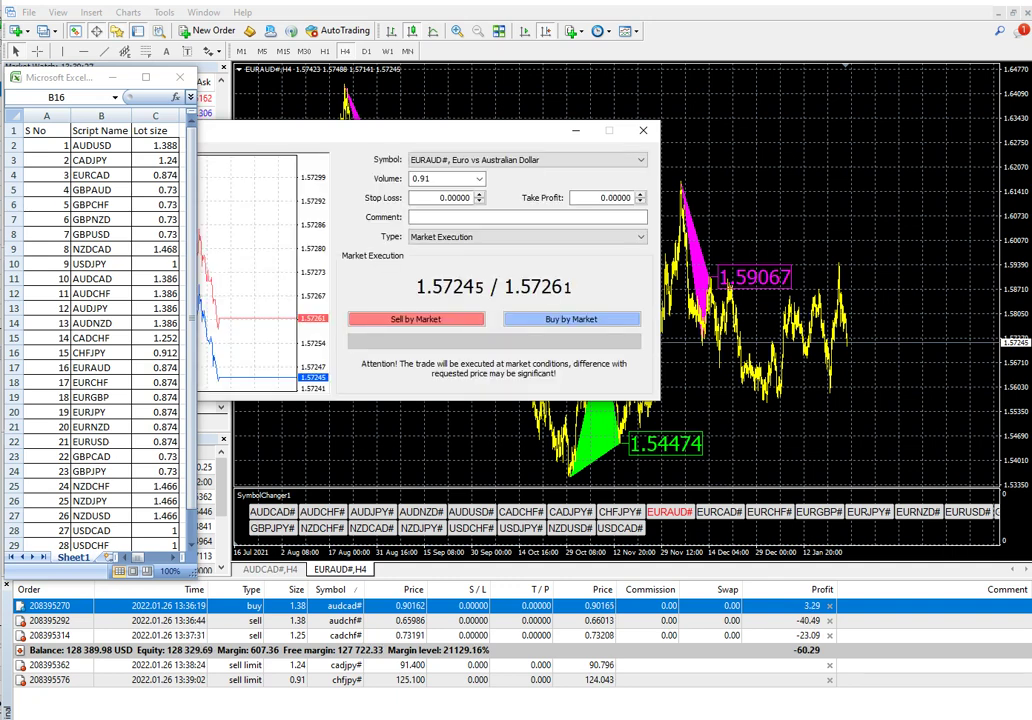
pyautogui.scroll(-1, 100, 330)
pyautogui.scroll(1, 100, 330)
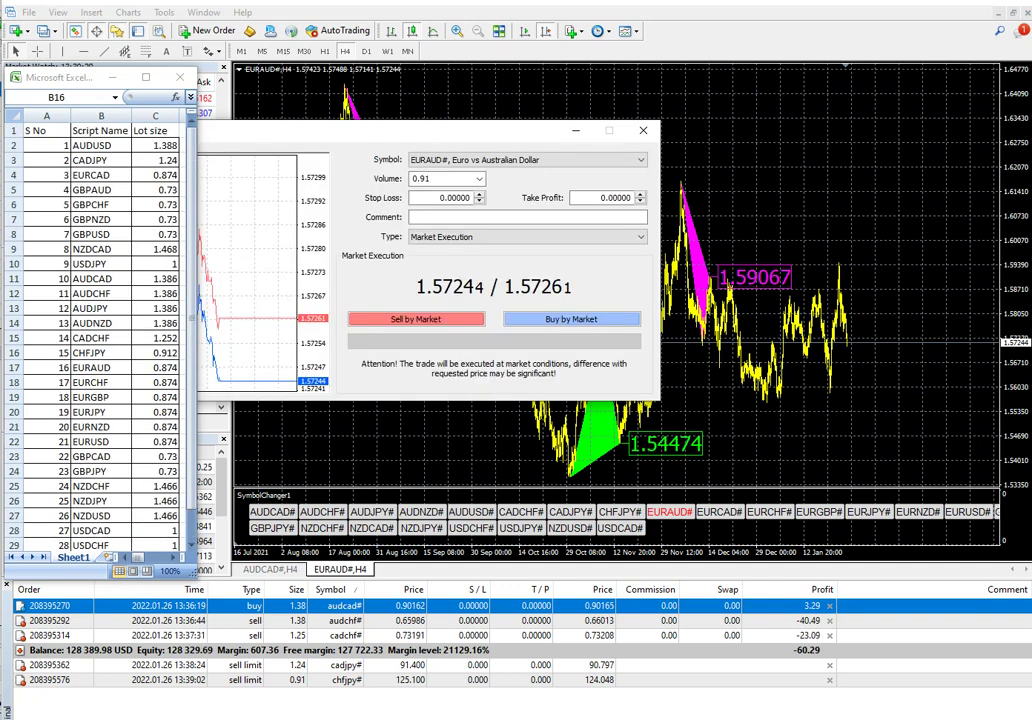
pyautogui.click(100, 367)
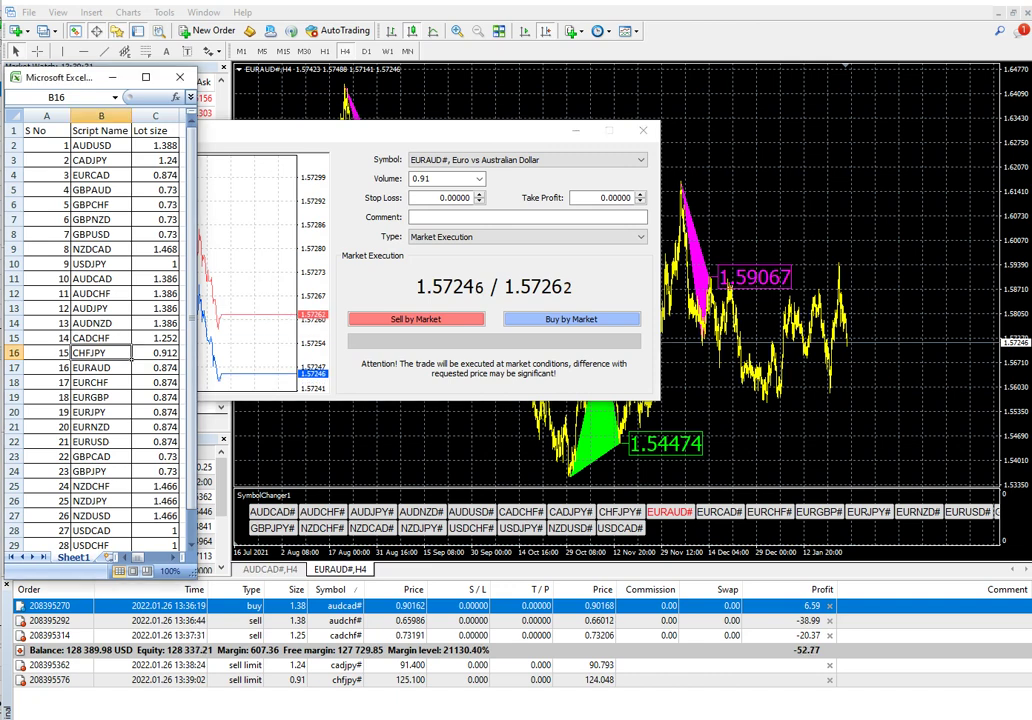
pyautogui.click(100, 367)
pyautogui.doubleClick(421, 179)
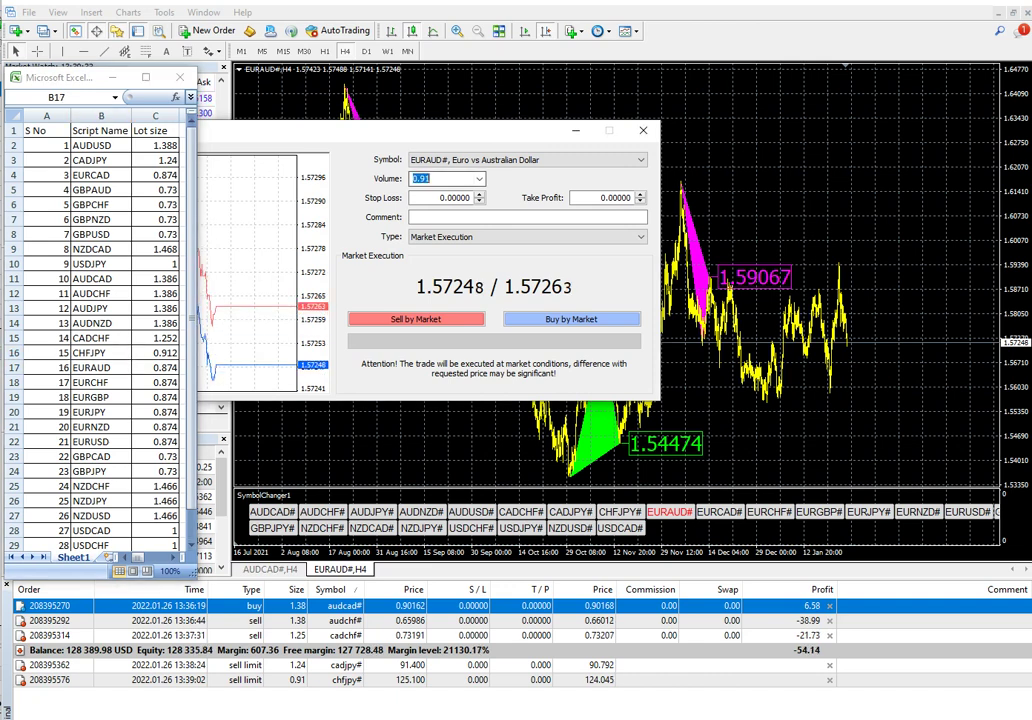
pyautogui.write('0.87')
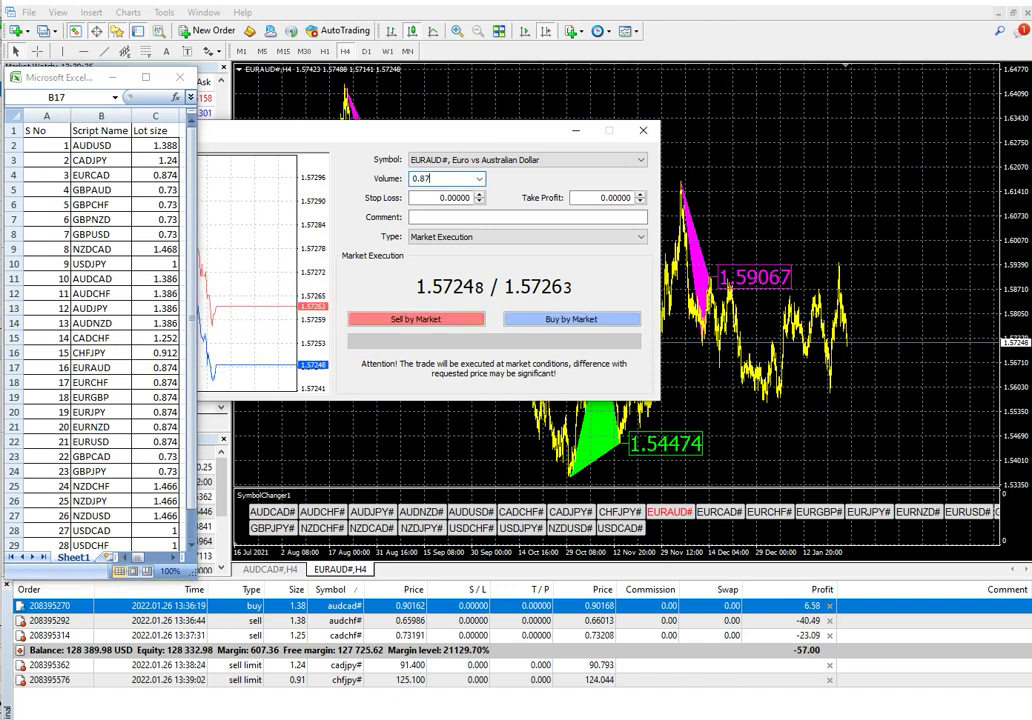
# Step: Make the EURAUD# order a pending Sell Limit at 1.60000 and place it
pyautogui.click(528, 237)
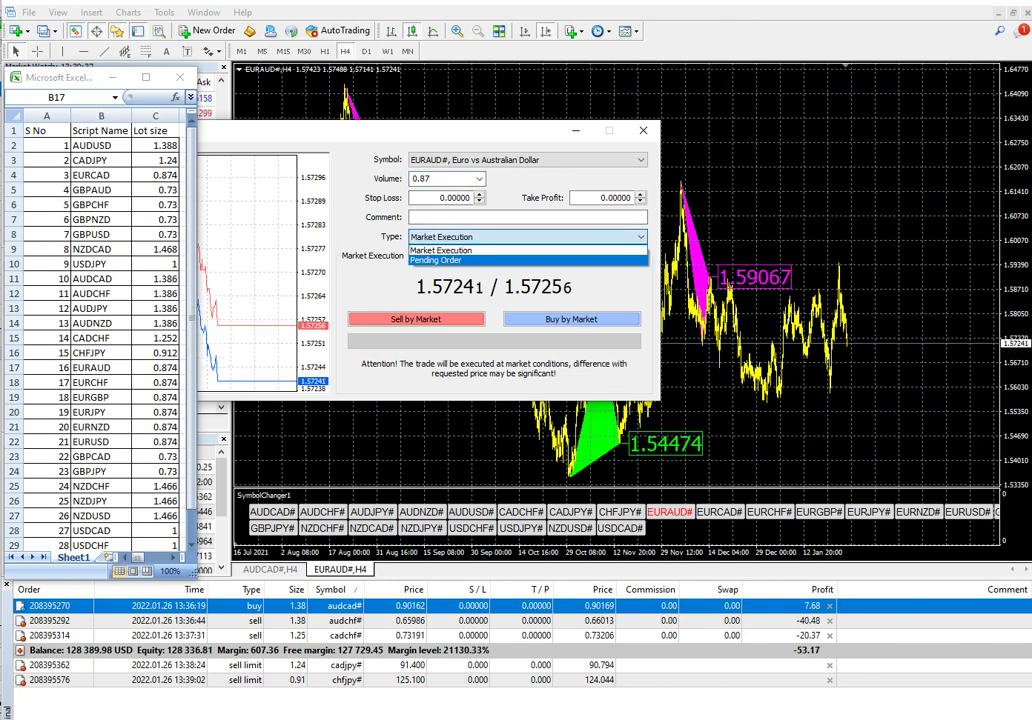
pyautogui.click(500, 261)
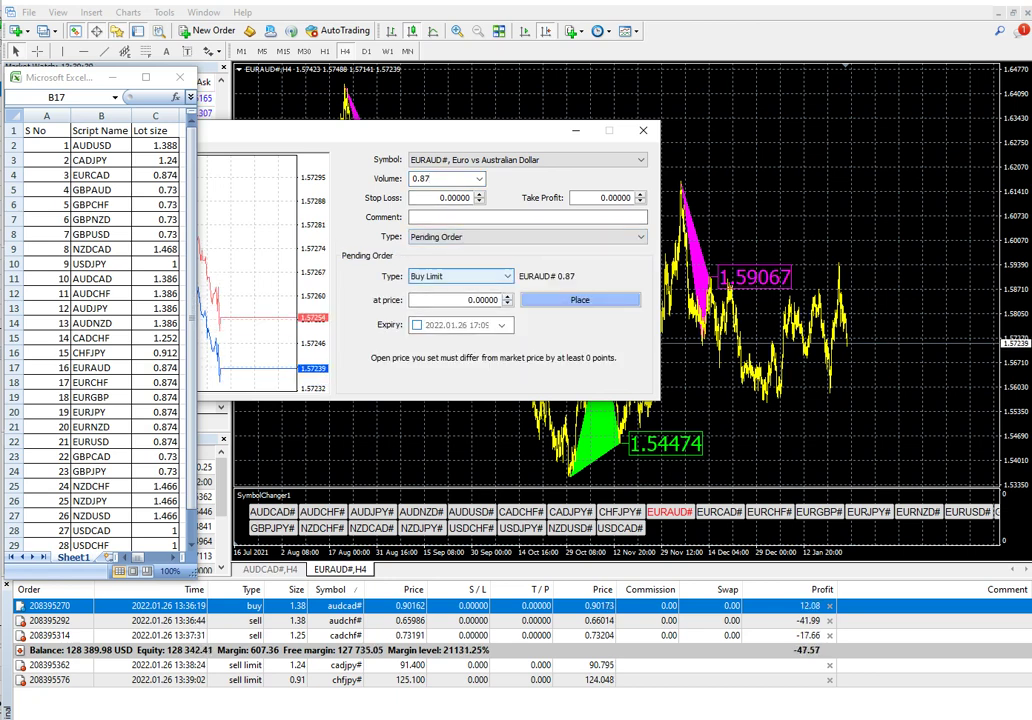
pyautogui.click(460, 276)
pyautogui.click(445, 289)
pyautogui.click(430, 217)
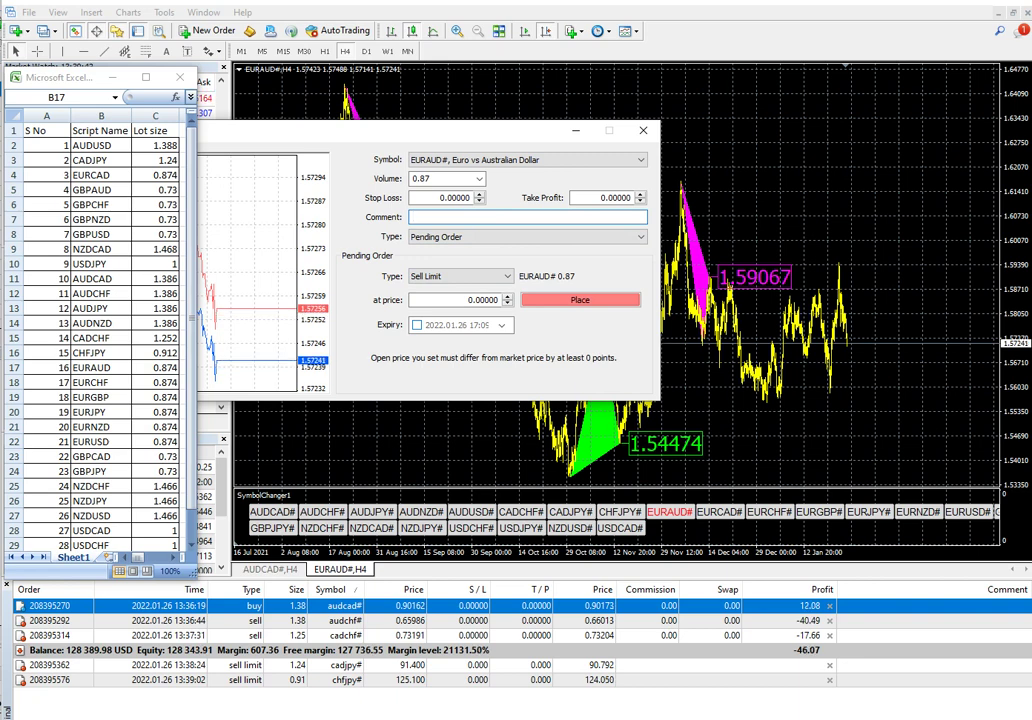
pyautogui.write('1.6')
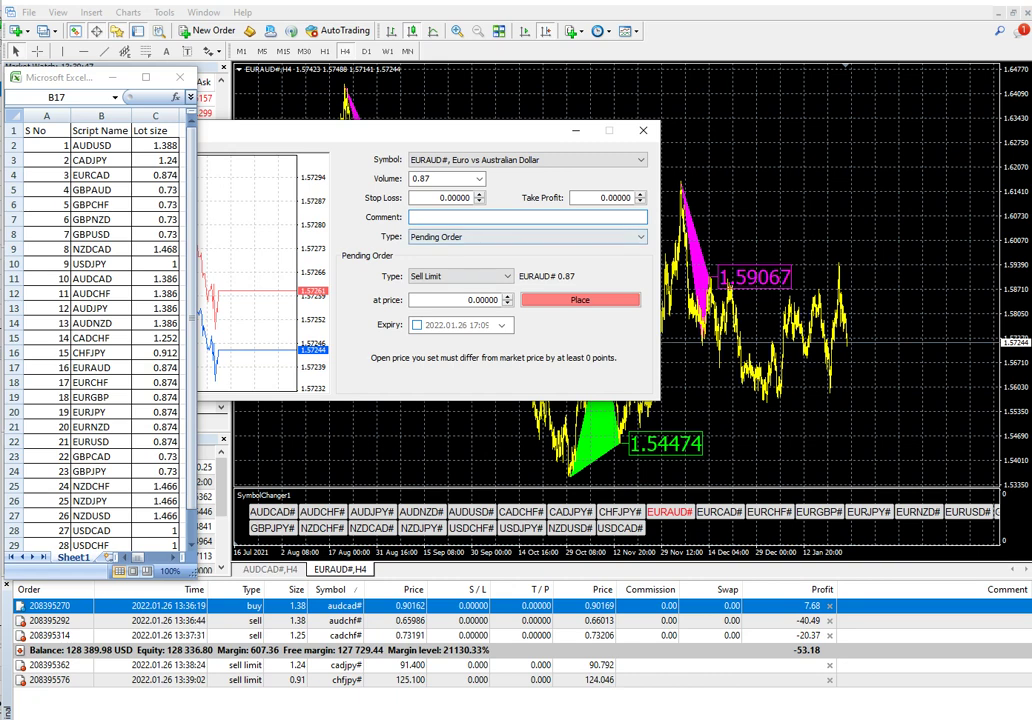
pyautogui.doubleClick(484, 300)
pyautogui.write('1')
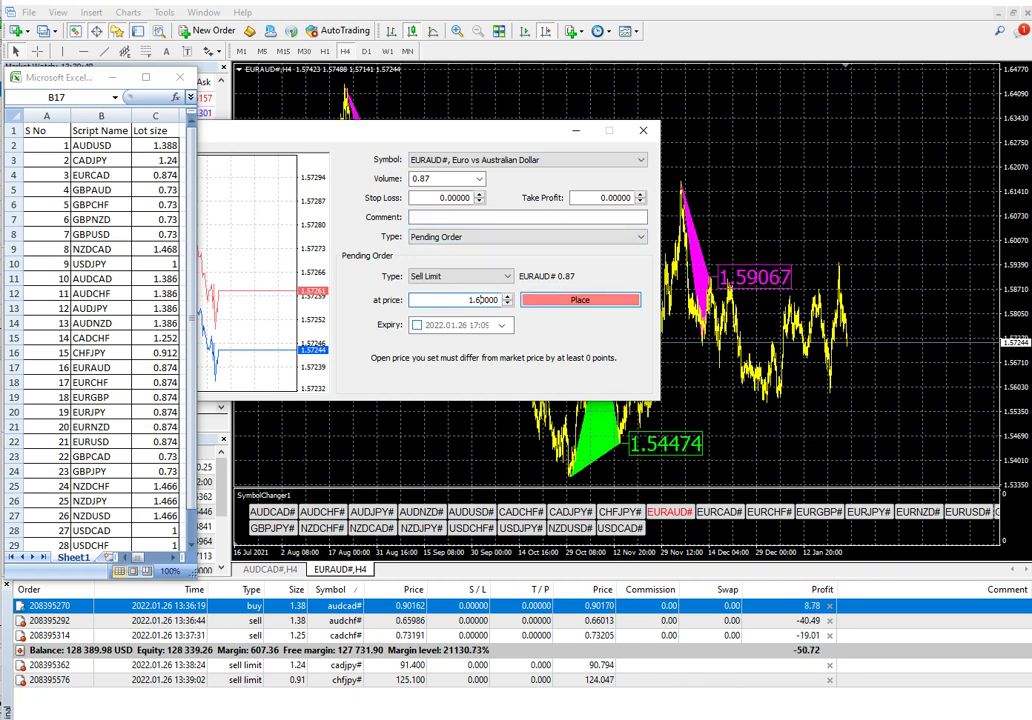
pyautogui.press('Return')
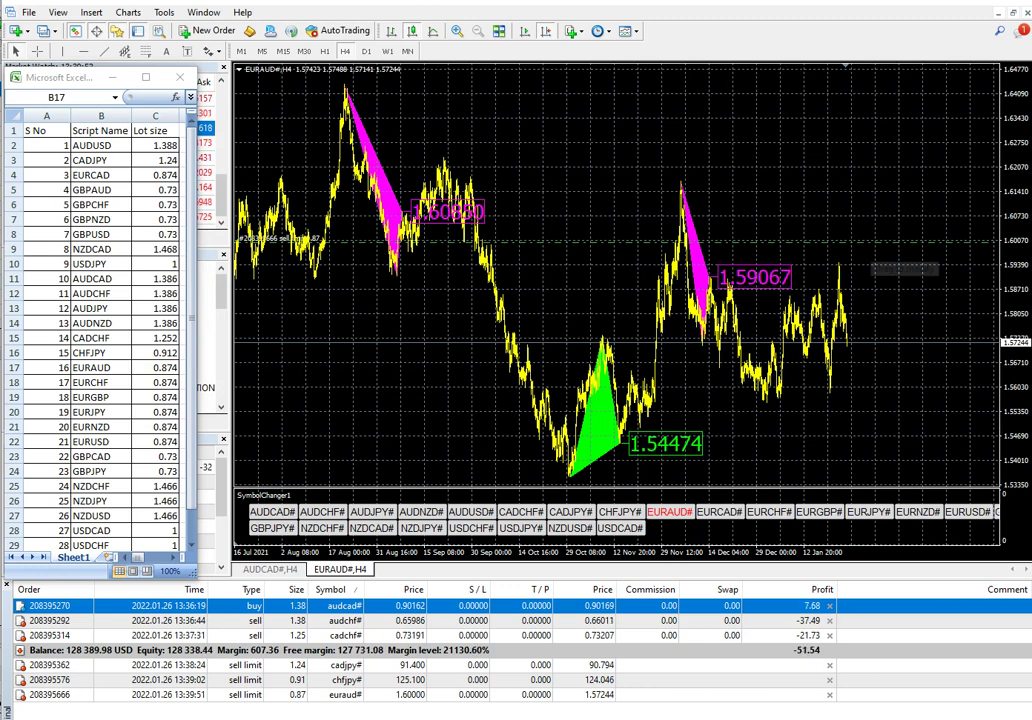
# Step: Lower the EURAUD# sell limit line on the chart to a price of 1.59706
pyautogui.moveTo(871, 242); pyautogui.dragTo(840, 248)
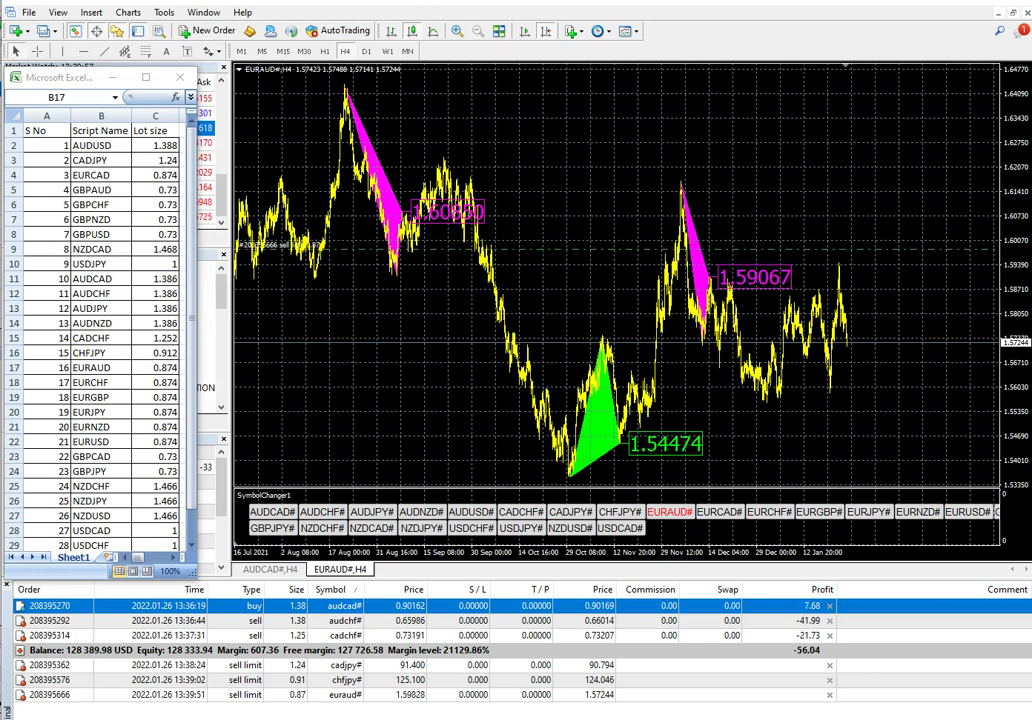
pyautogui.moveTo(873, 249); pyautogui.dragTo(873, 254)
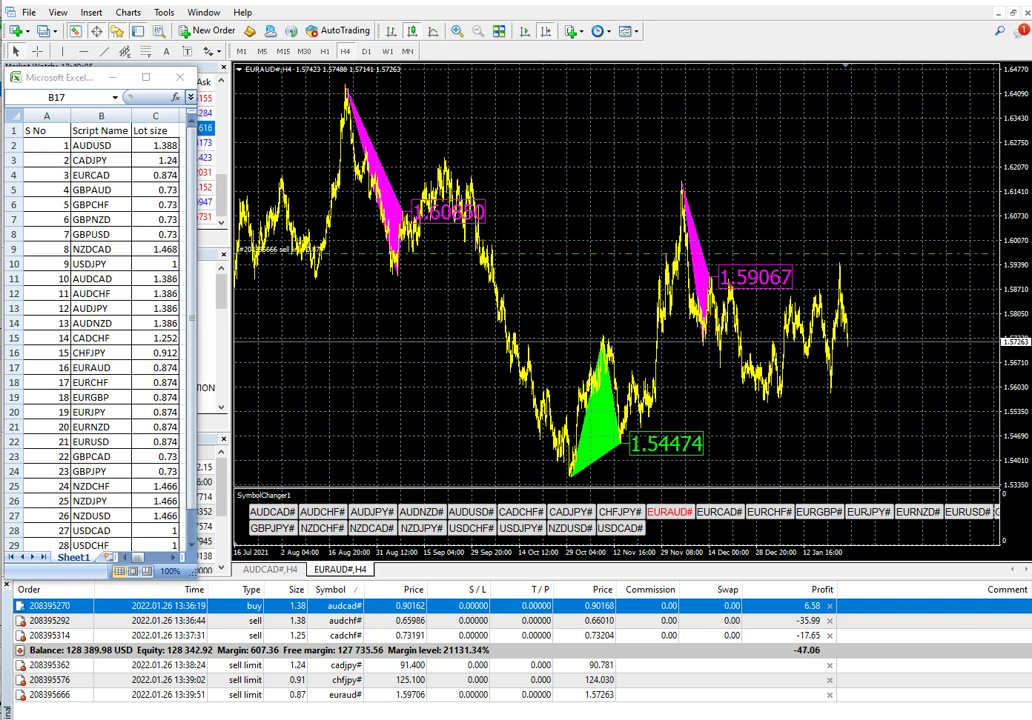
# Step: Switch the chart to EURCAD# and buy 0.87 lots by market
pyautogui.click(719, 512)
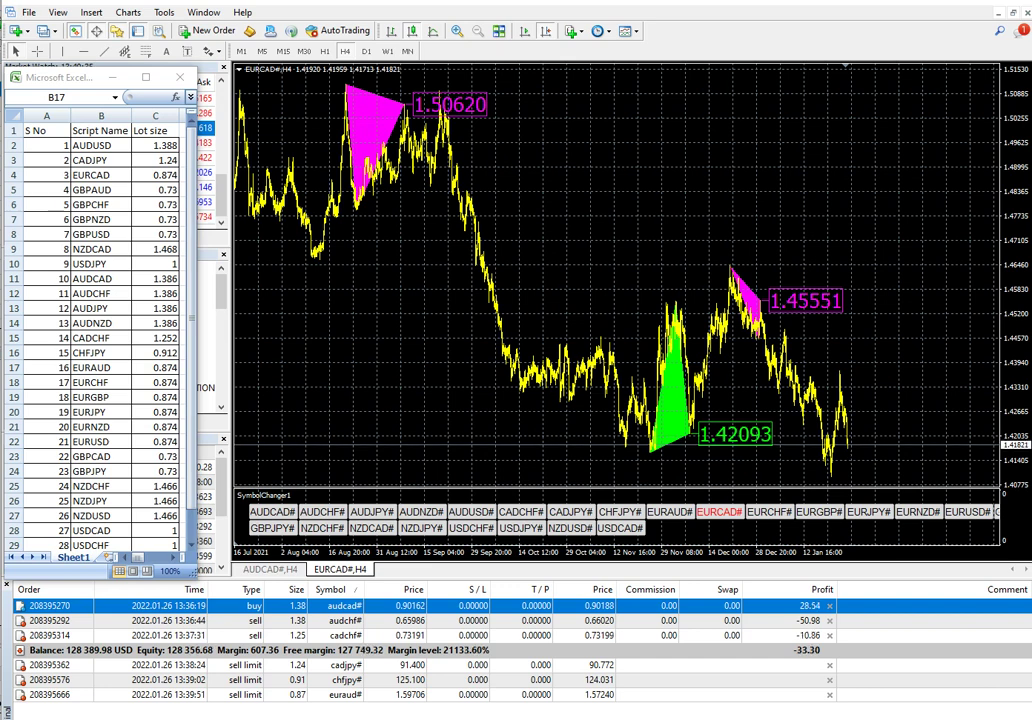
pyautogui.press('F9')
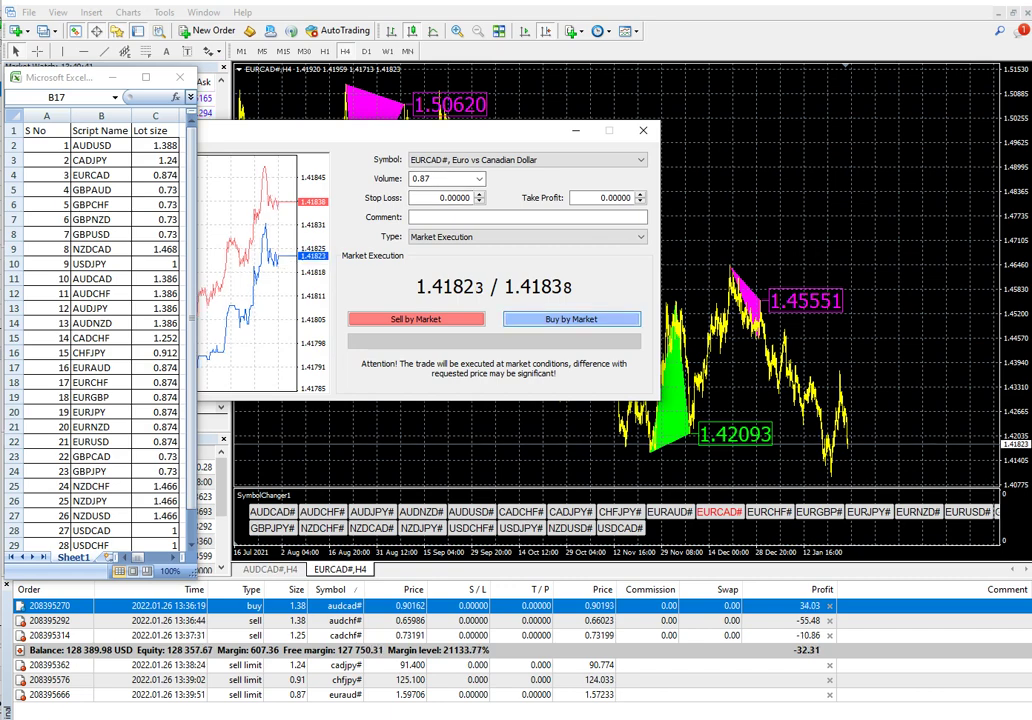
pyautogui.click(571, 319)
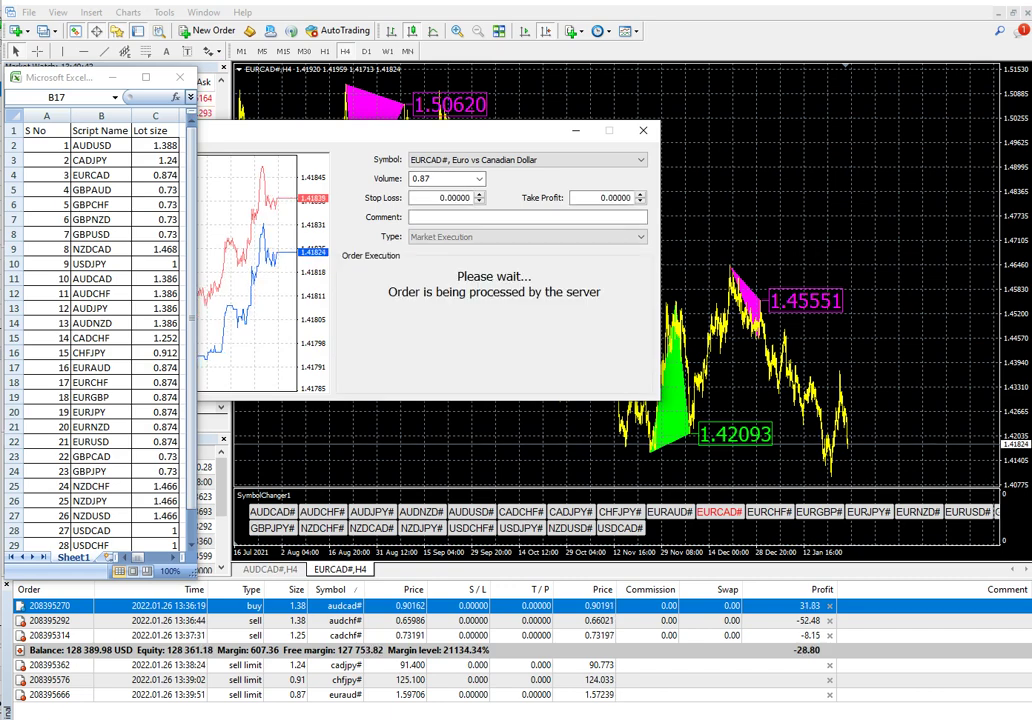
# Step: Examine the price history and pattern levels on the EURCHF#, EURGBP# and EURJPY# charts
pyautogui.click(769, 512)
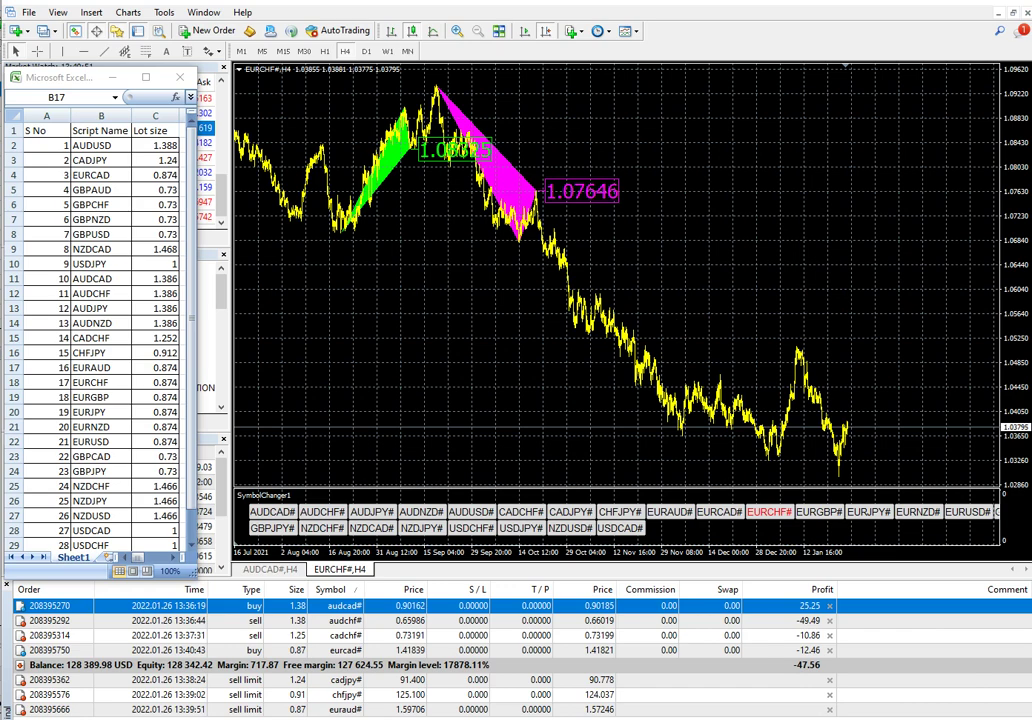
pyautogui.scroll(7, 616, 290)
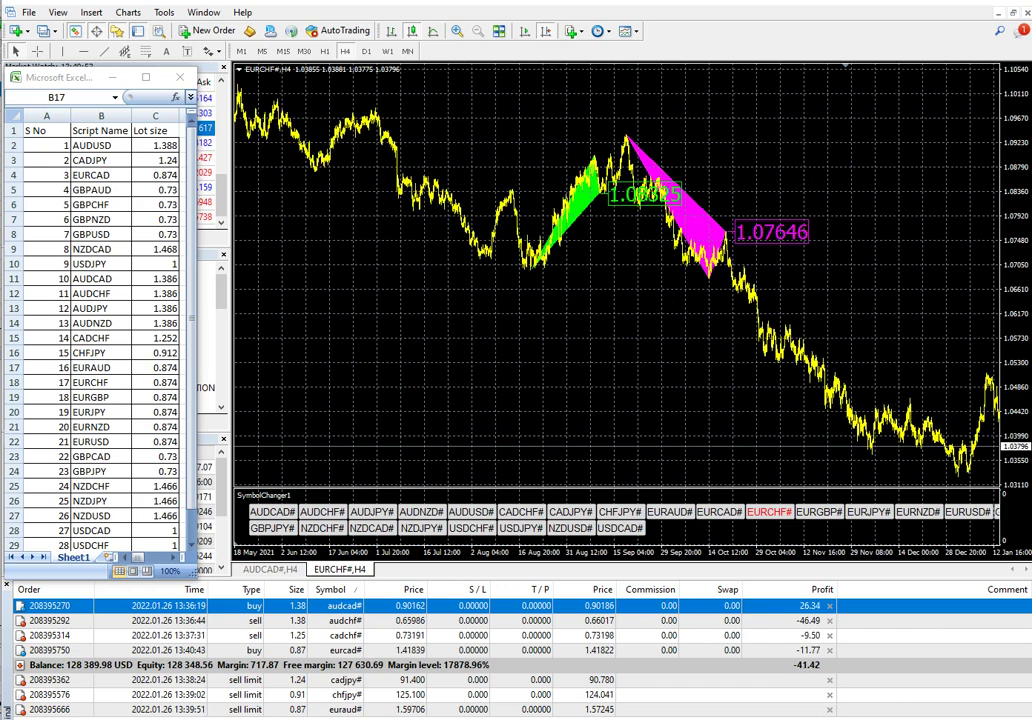
pyautogui.hscroll(8, 616, 280)
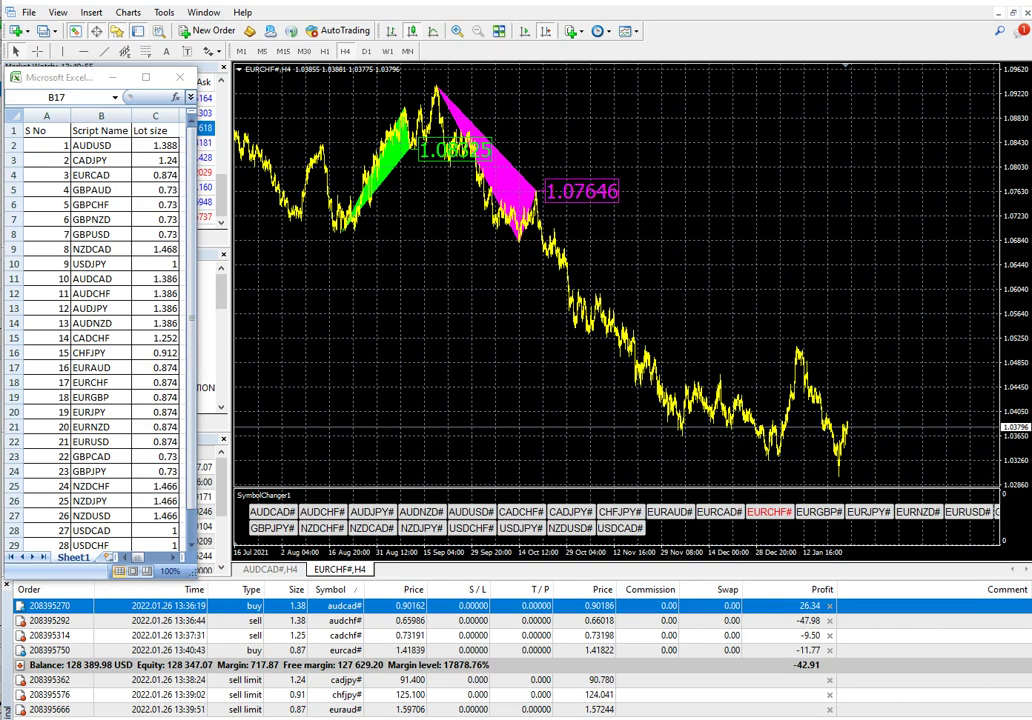
pyautogui.click(819, 512)
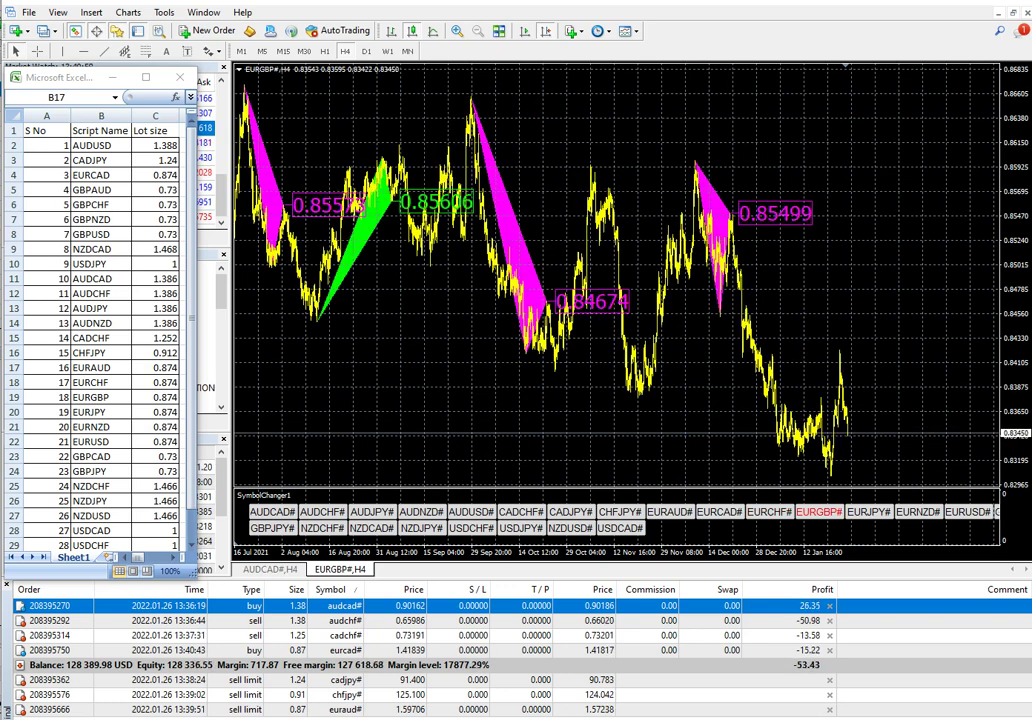
pyautogui.click(869, 512)
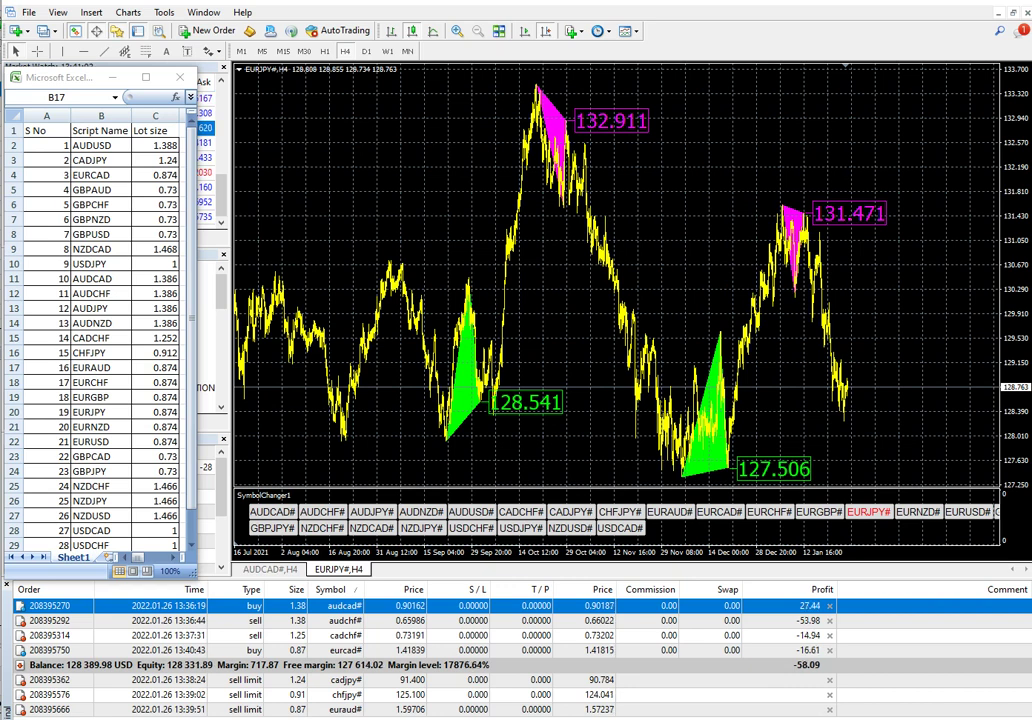
pyautogui.click(819, 512)
# Step: Switch the chart to EURJPY# and buy 0.87 lots by market
pyautogui.click(869, 512)
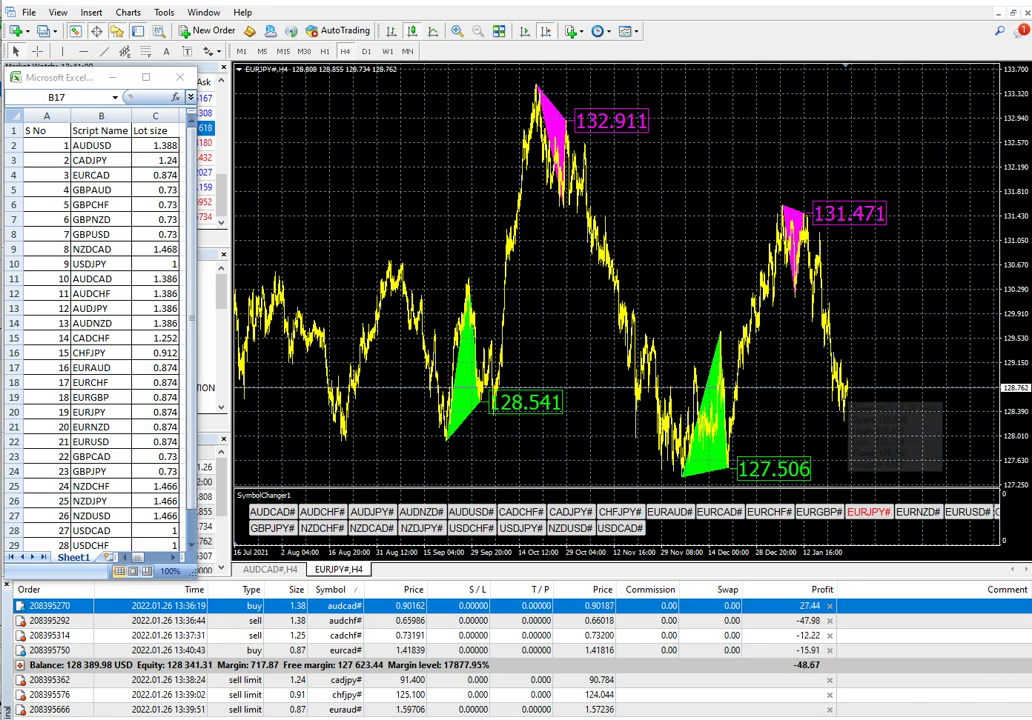
pyautogui.moveTo(848, 386)
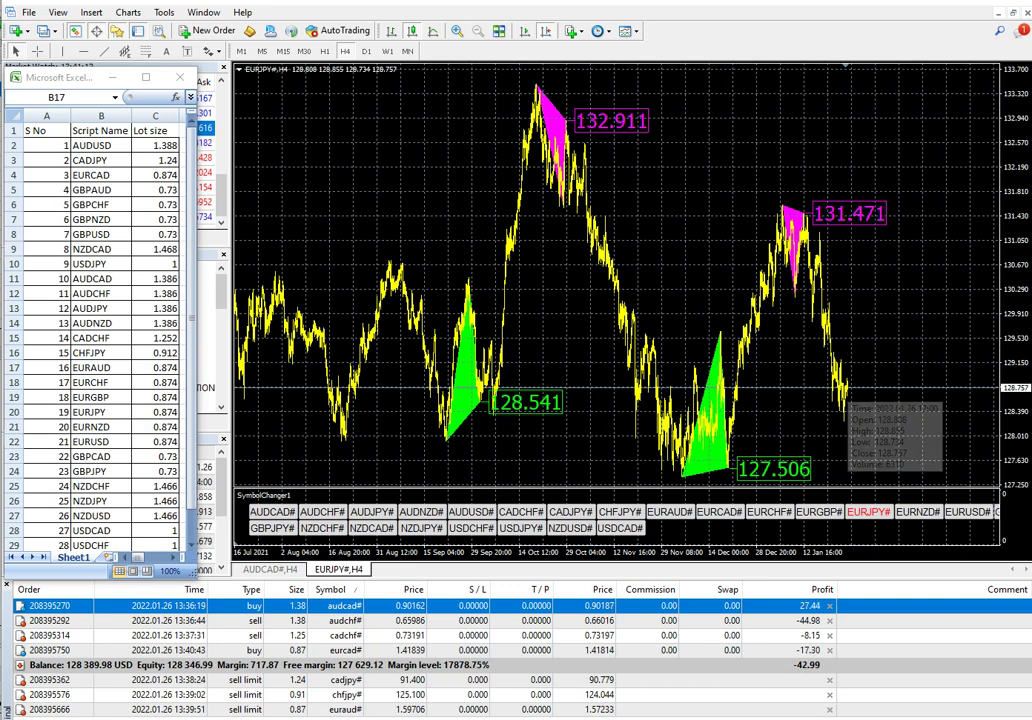
pyautogui.press('F9')
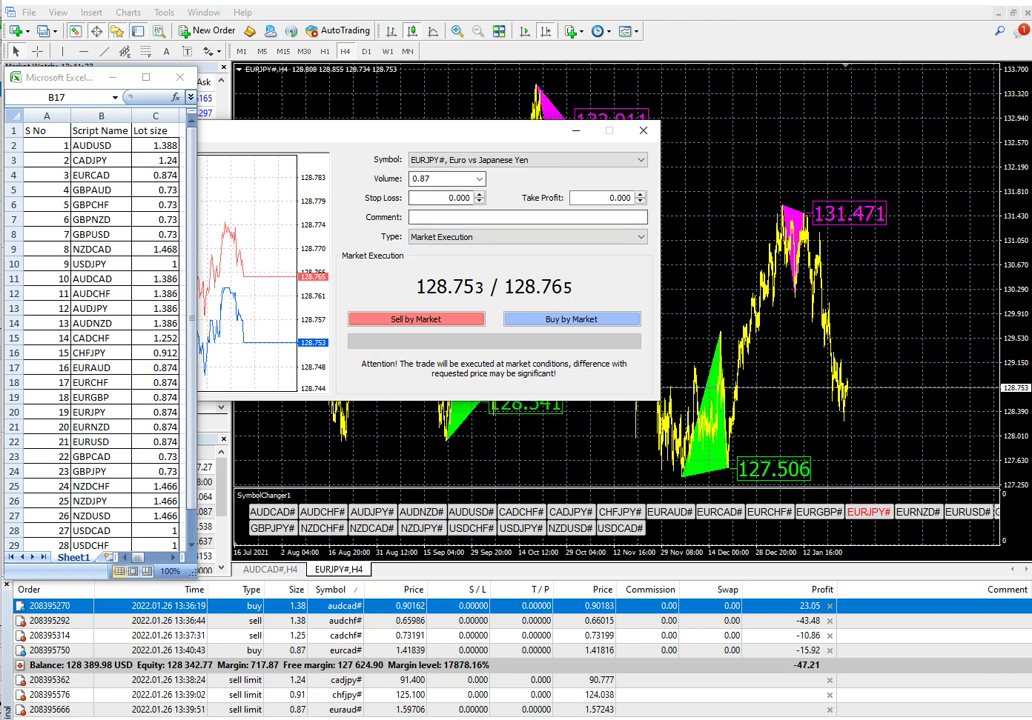
pyautogui.click(571, 318)
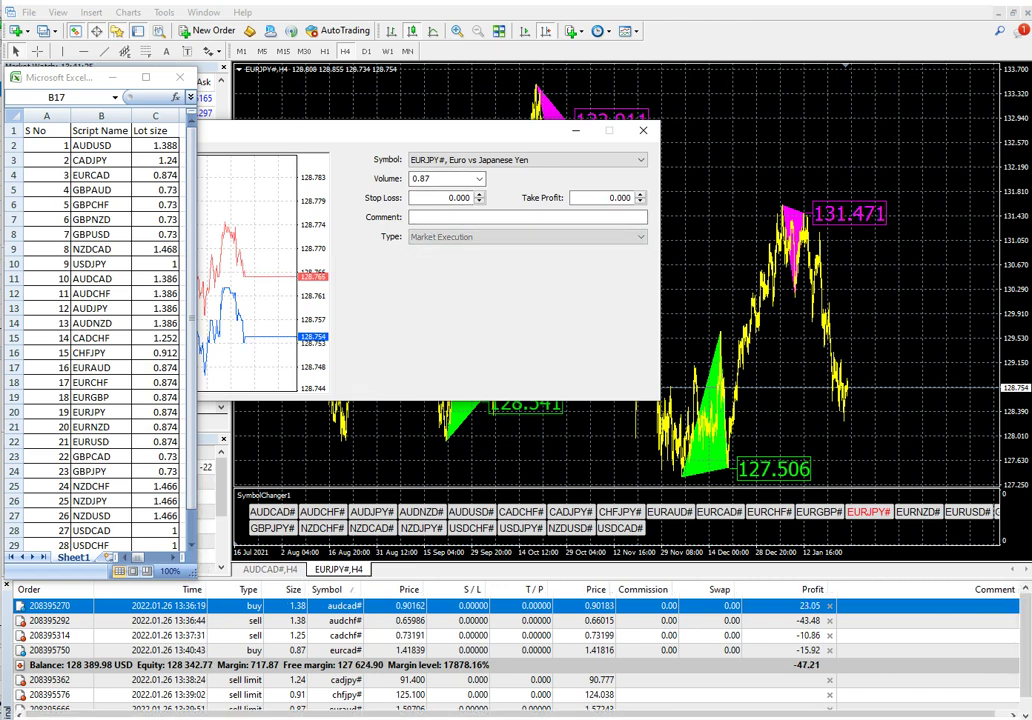
# Step: Switch the chart to EURNZD# and place a pending Sell Limit order of 0.87 lots at 1.69900
pyautogui.click(918, 512)
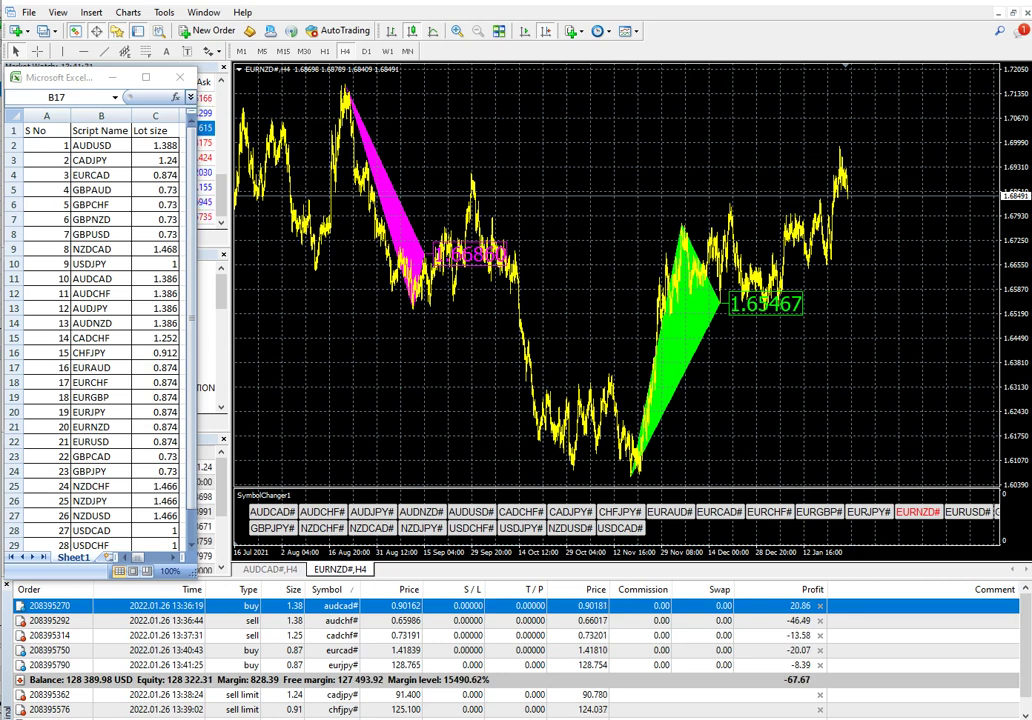
pyautogui.moveTo(352, 168)
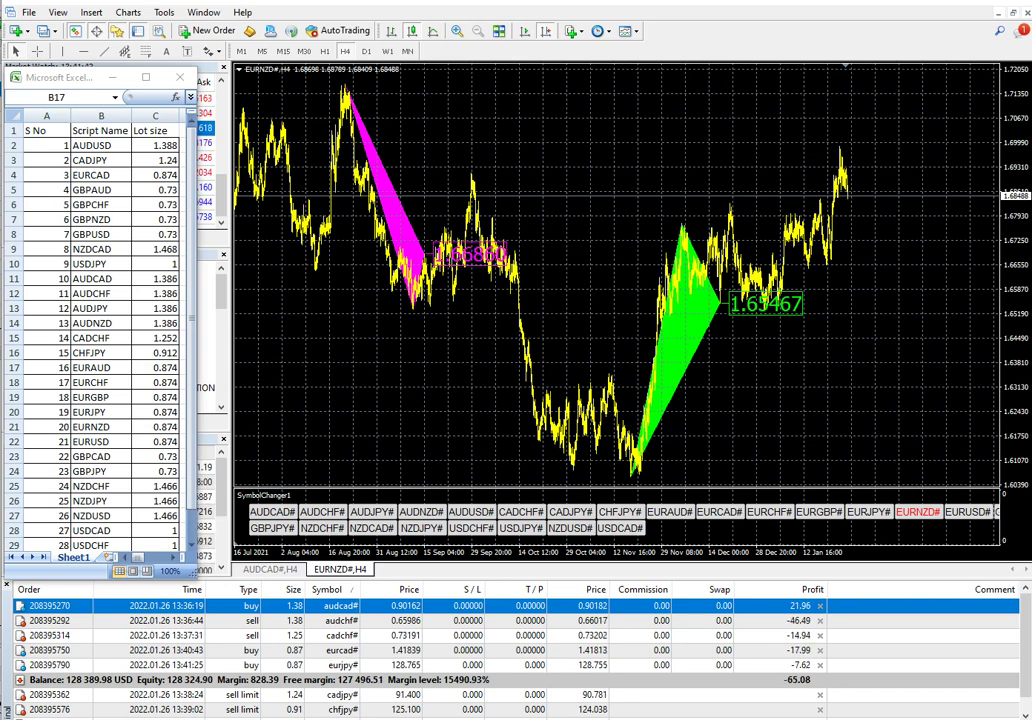
pyautogui.scroll(6, 616, 275)
pyautogui.scroll(-6, 616, 275)
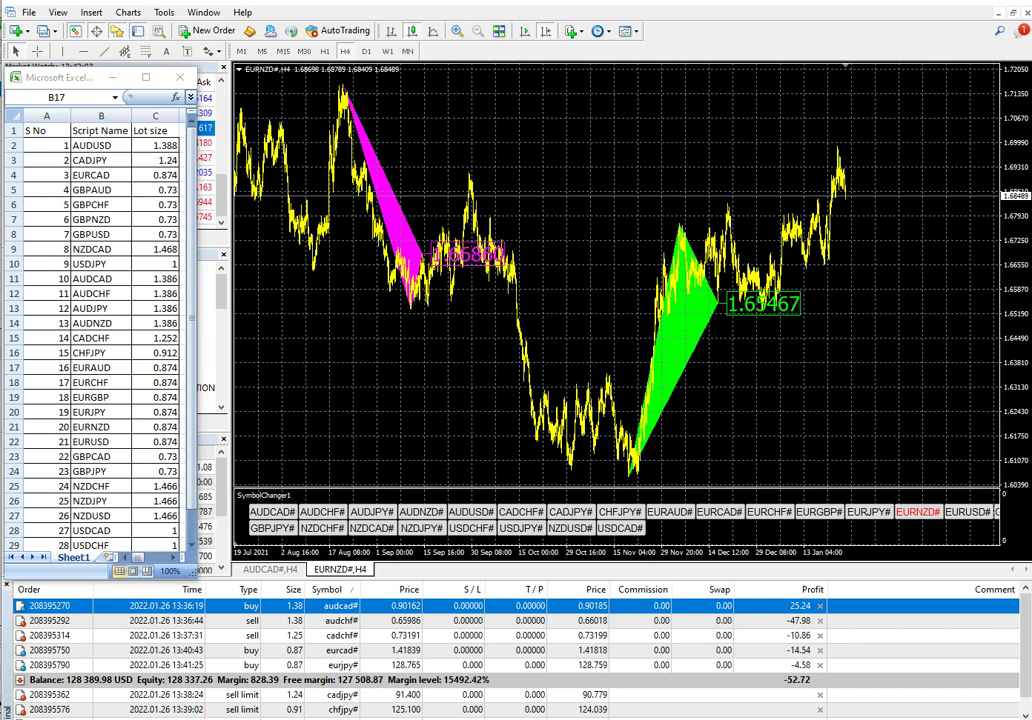
pyautogui.press('F9')
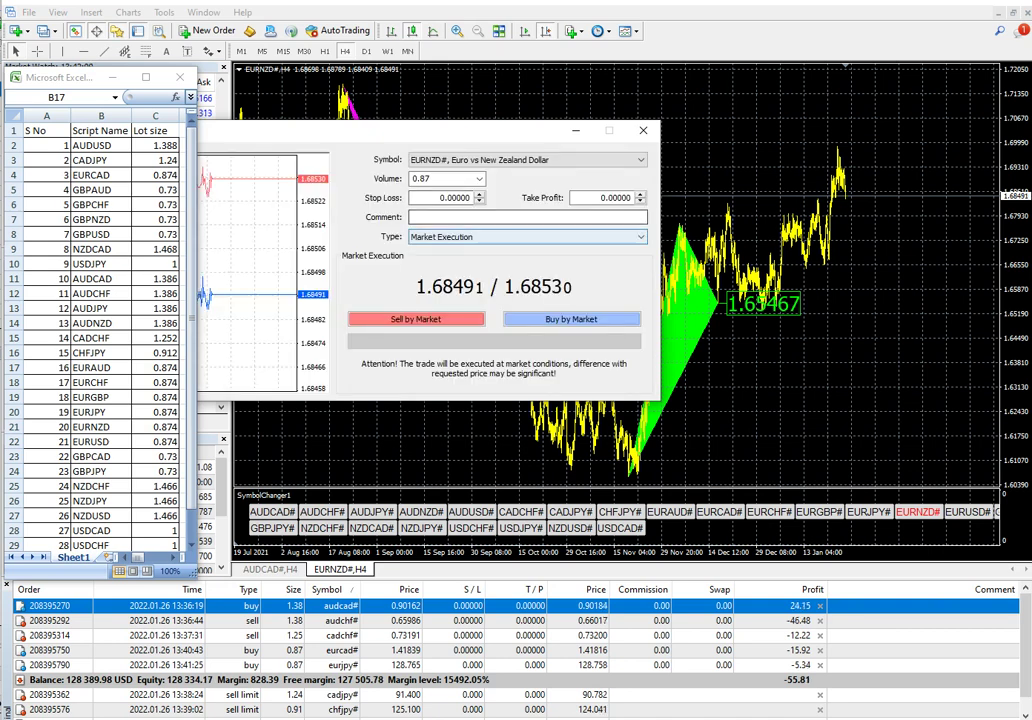
pyautogui.click(480, 237)
pyautogui.click(460, 260)
pyautogui.click(462, 276)
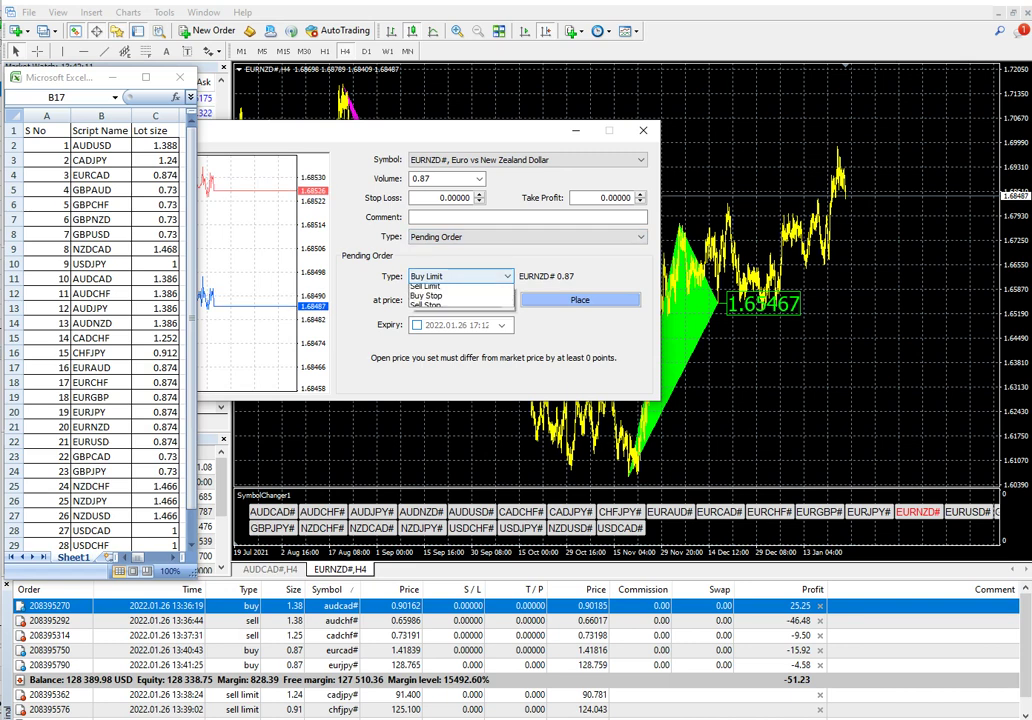
pyautogui.click(440, 299)
pyautogui.doubleClick(483, 300)
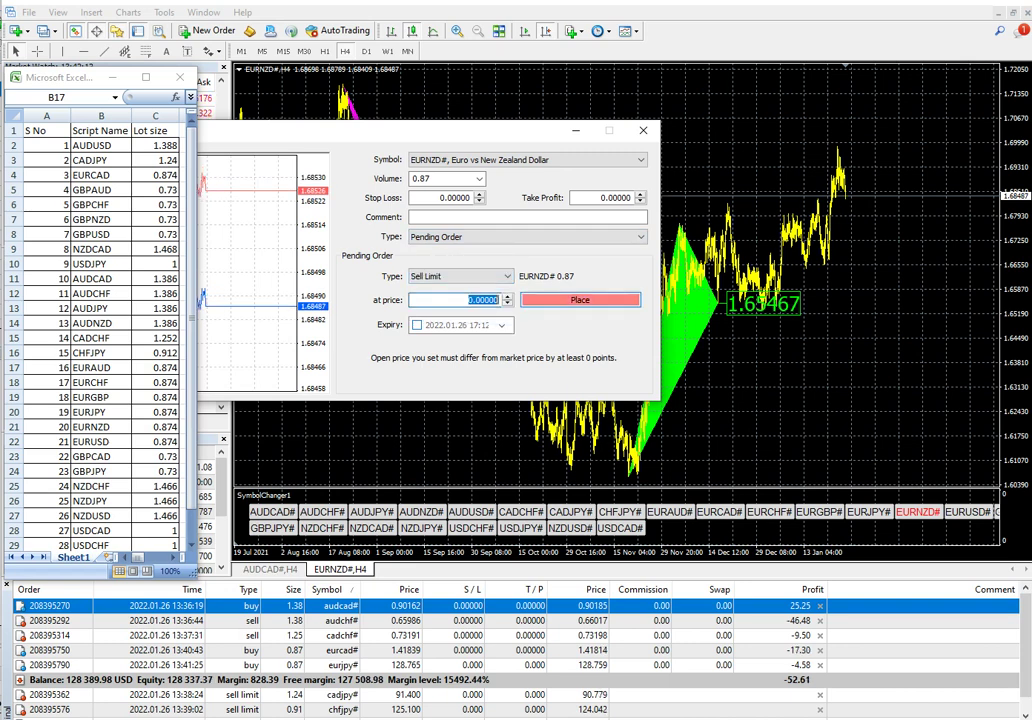
pyautogui.write('1.69900')
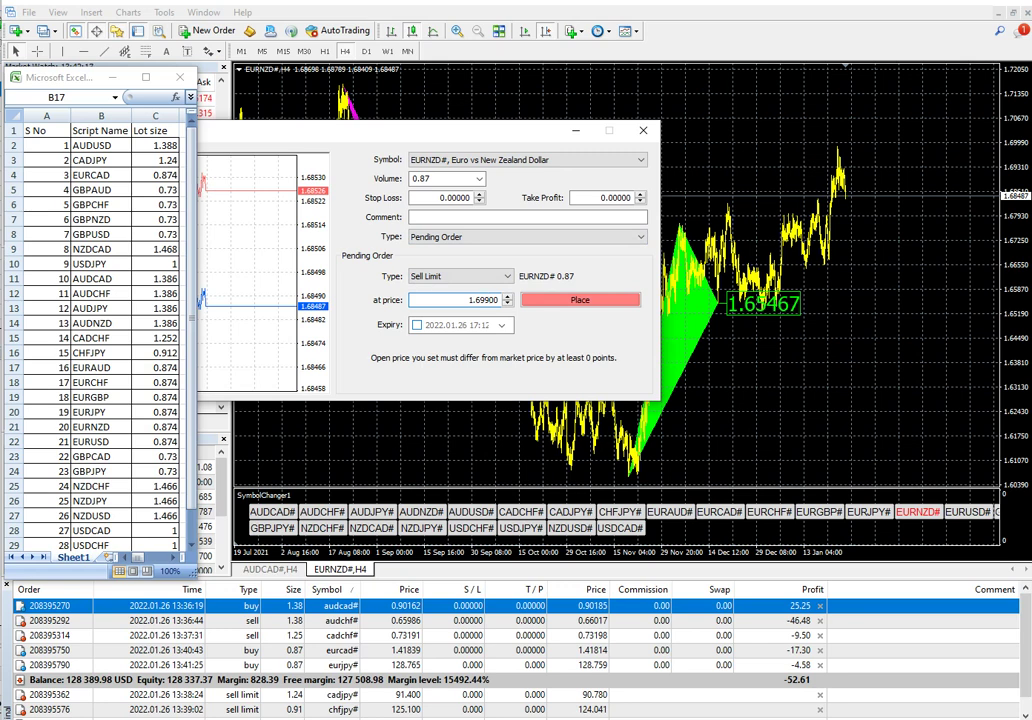
pyautogui.click(580, 300)
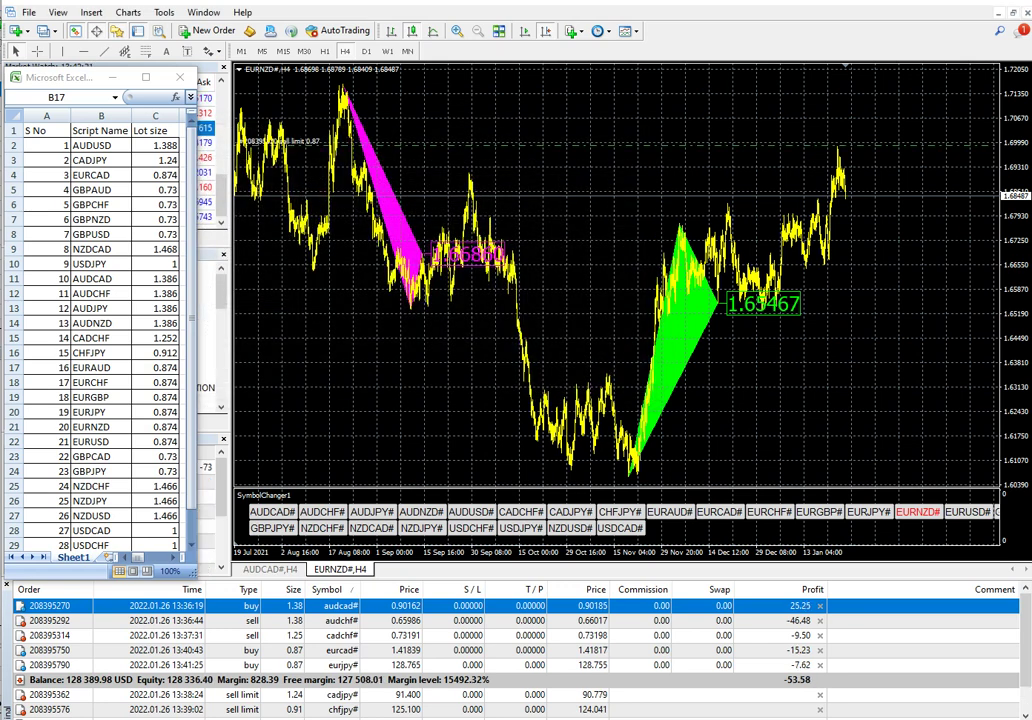
# Step: Raise the EURNZD# sell limit line on the chart to a price of about 1.7004
pyautogui.scroll(1, 616, 275)
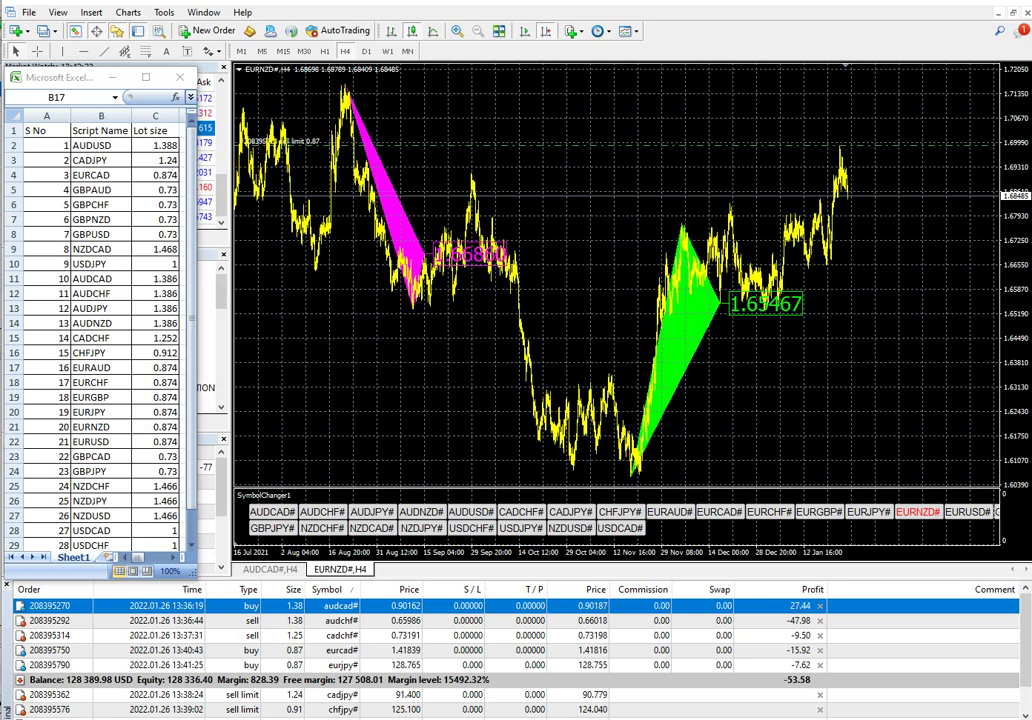
pyautogui.moveTo(903, 146); pyautogui.dragTo(903, 140)
pyautogui.rightClick(903, 140)
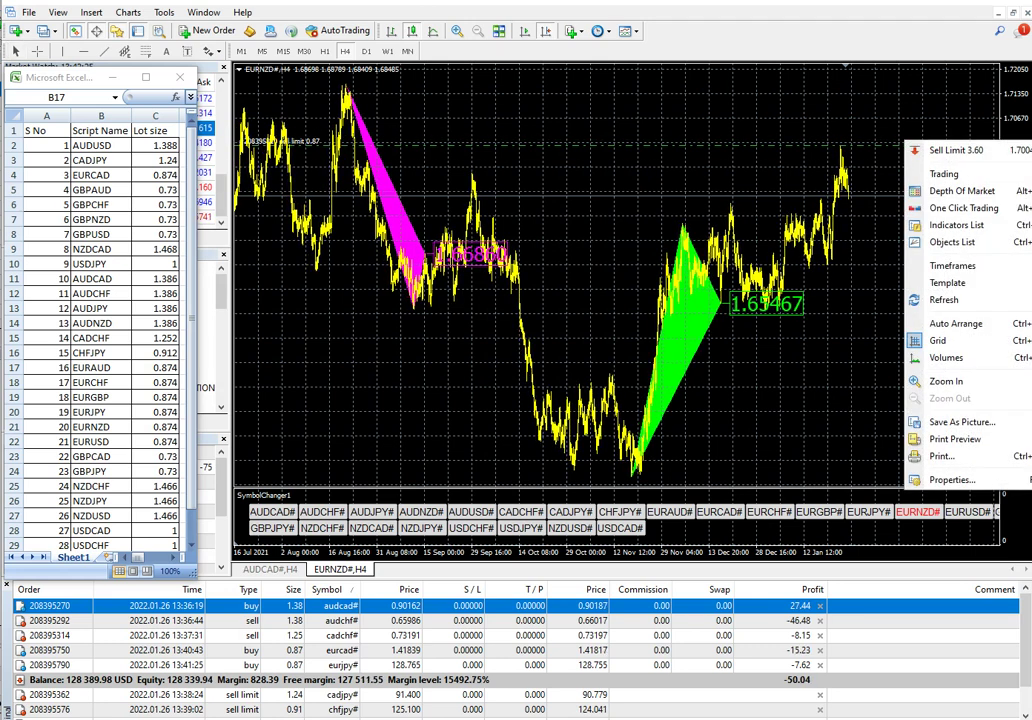
pyautogui.press('Escape')
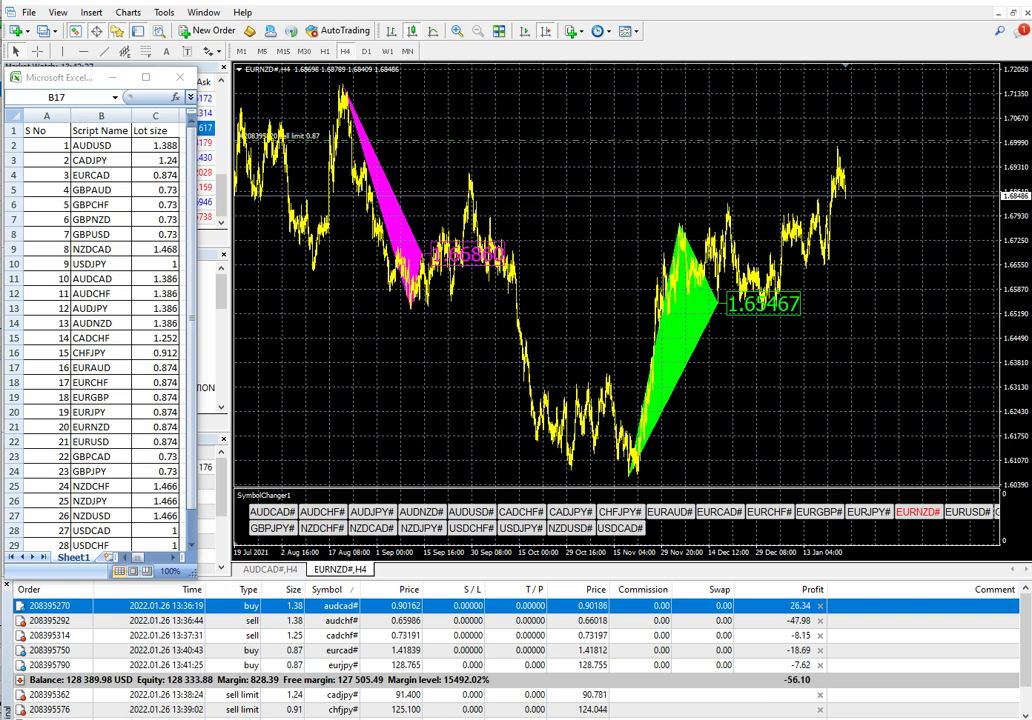
# Step: Switch the chart to EURUSD#, check its lot size in the Excel sheet and buy 0.87 lots by market
pyautogui.click(968, 512)
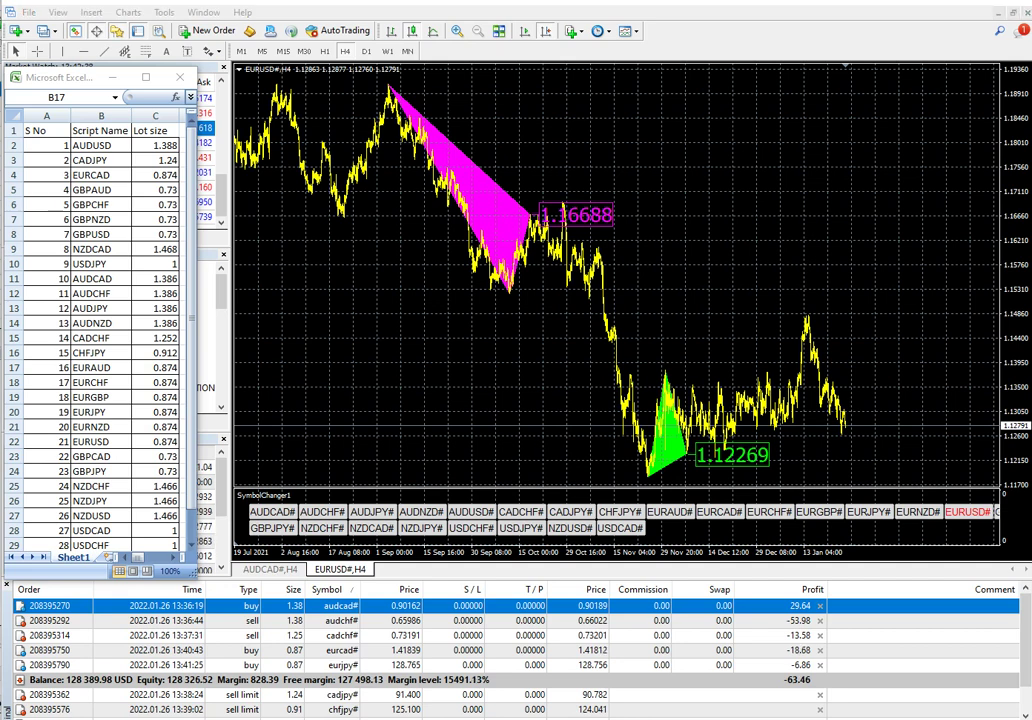
pyautogui.press('F9')
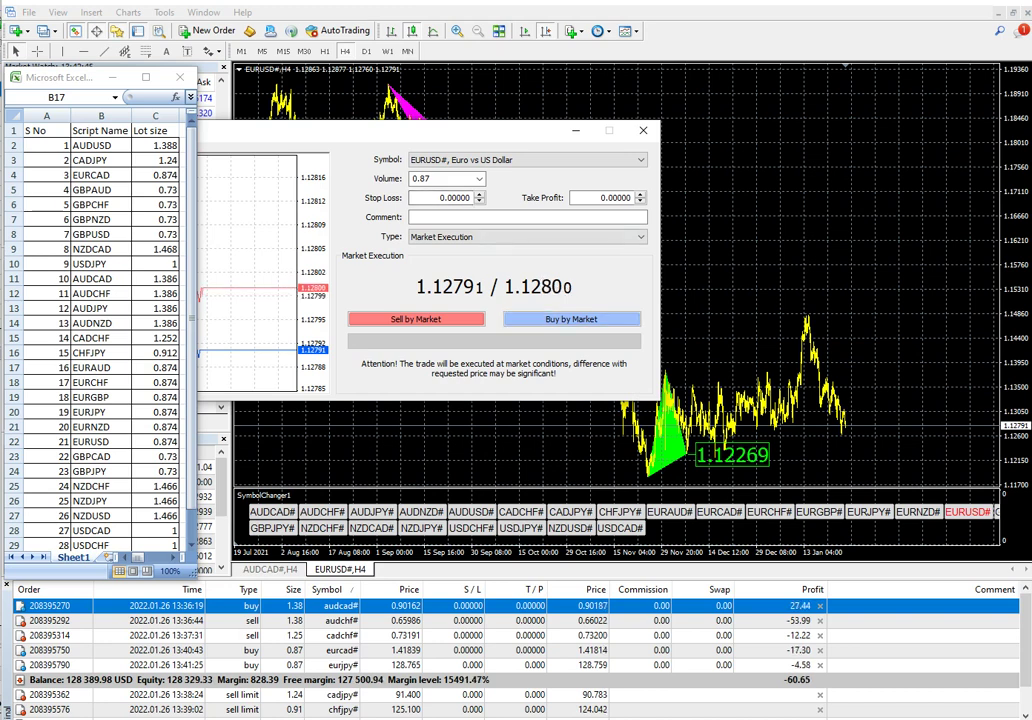
pyautogui.click(101, 442)
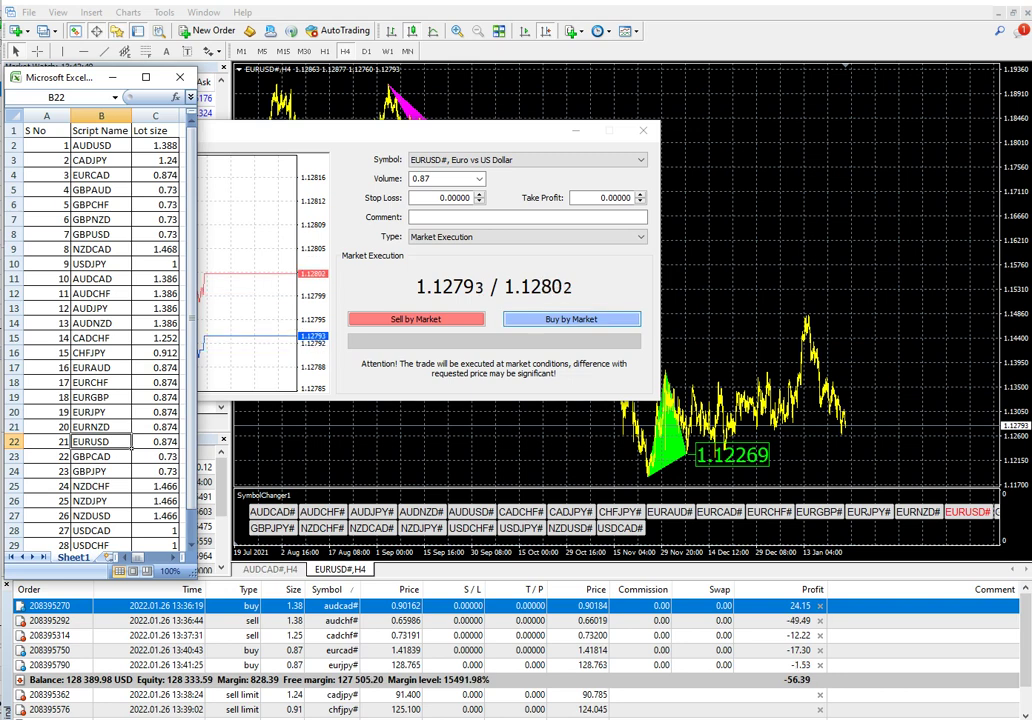
pyautogui.click(571, 319)
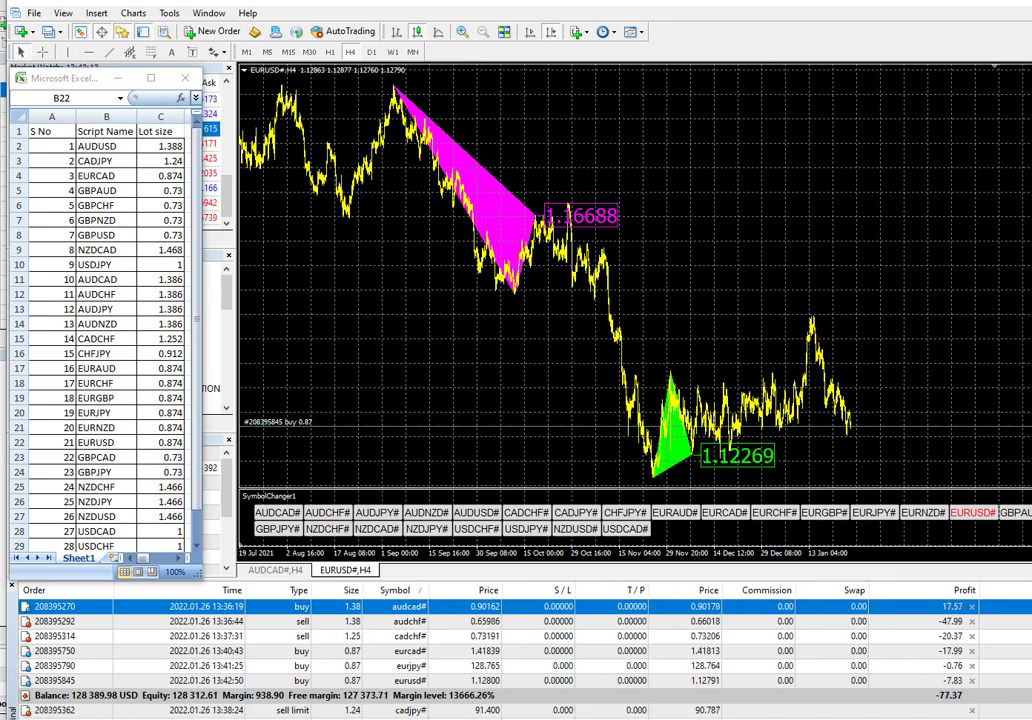
# Step: Shift the trading terminal window sideways and widen it to expose the symbol buttons beyond EURUSD#
pyautogui.moveTo(516, 2); pyautogui.dragTo(488, 3)
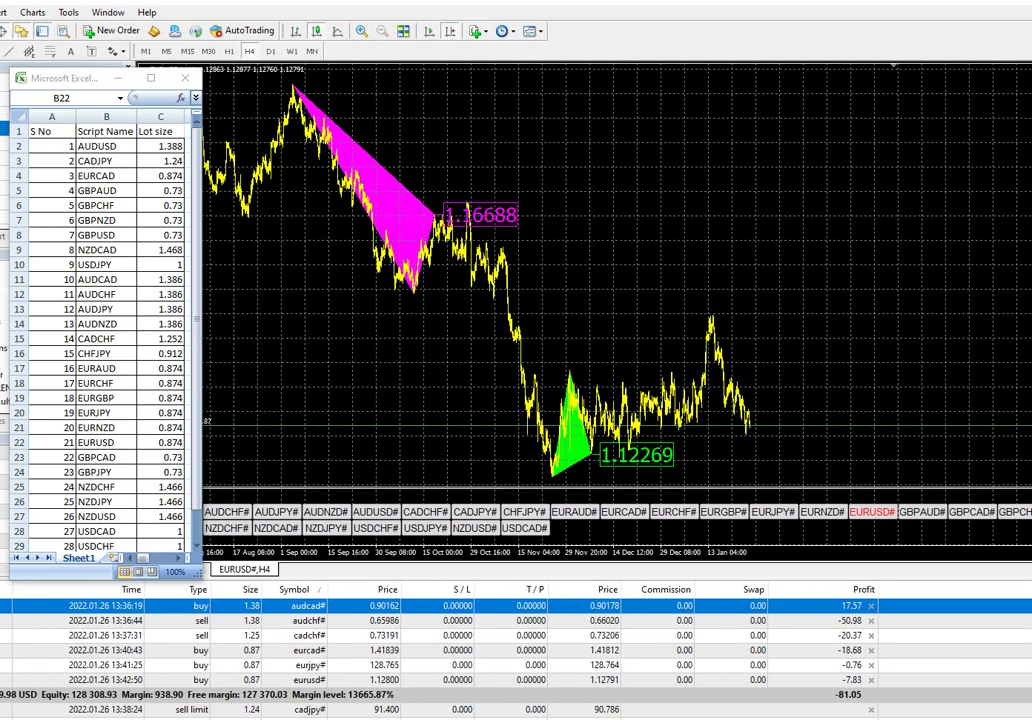
pyautogui.moveTo(940, 719); pyautogui.dragTo(1031, 713)
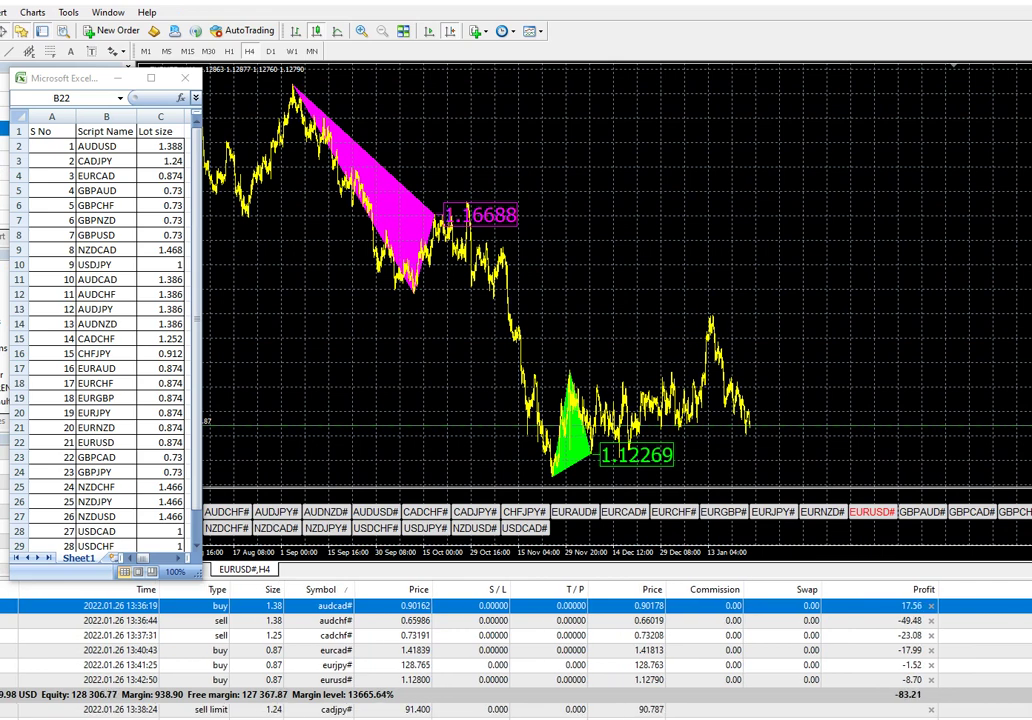
# Step: Switch the chart to GBPAUD#, set the order volume to 0.73 from the Excel sheet and sell by market
pyautogui.click(922, 512)
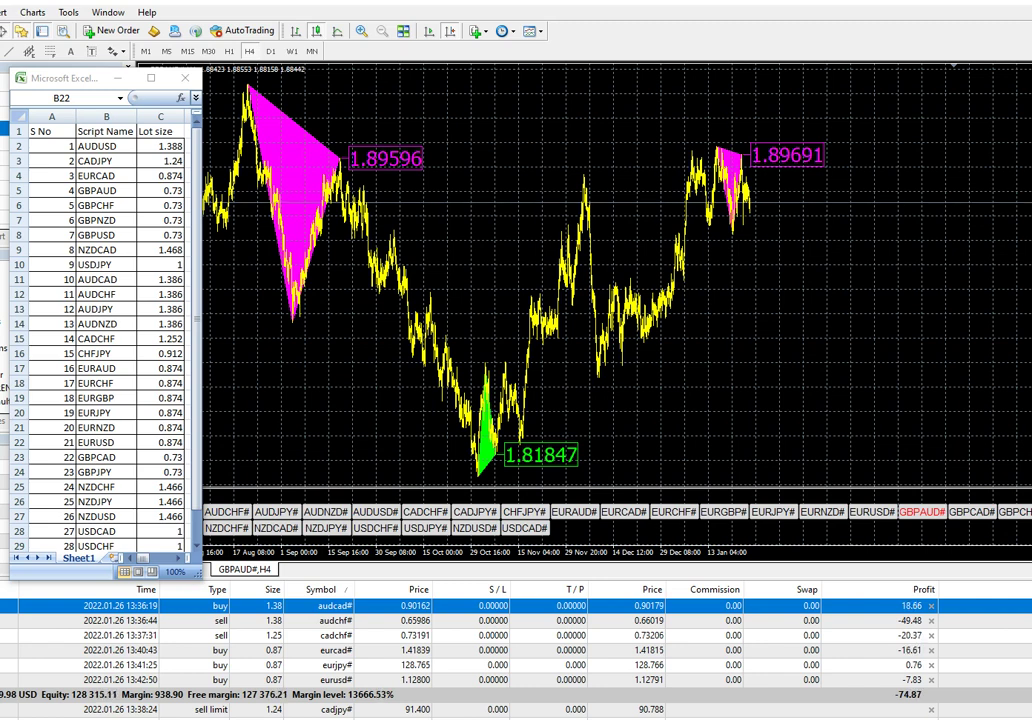
pyautogui.press('F9')
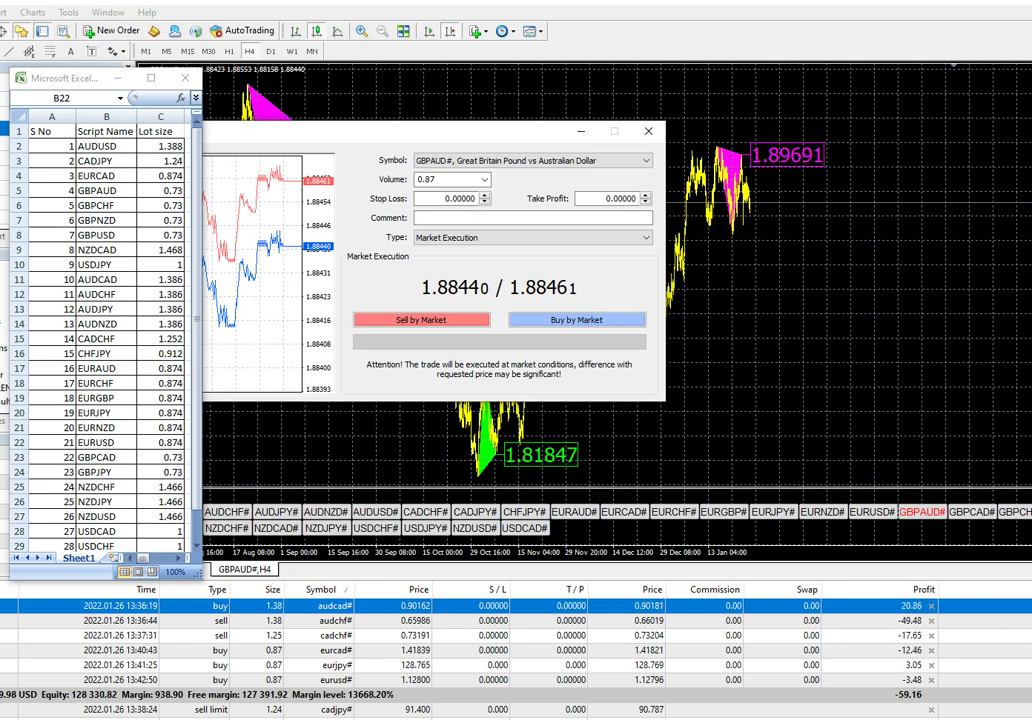
pyautogui.doubleClick(427, 180)
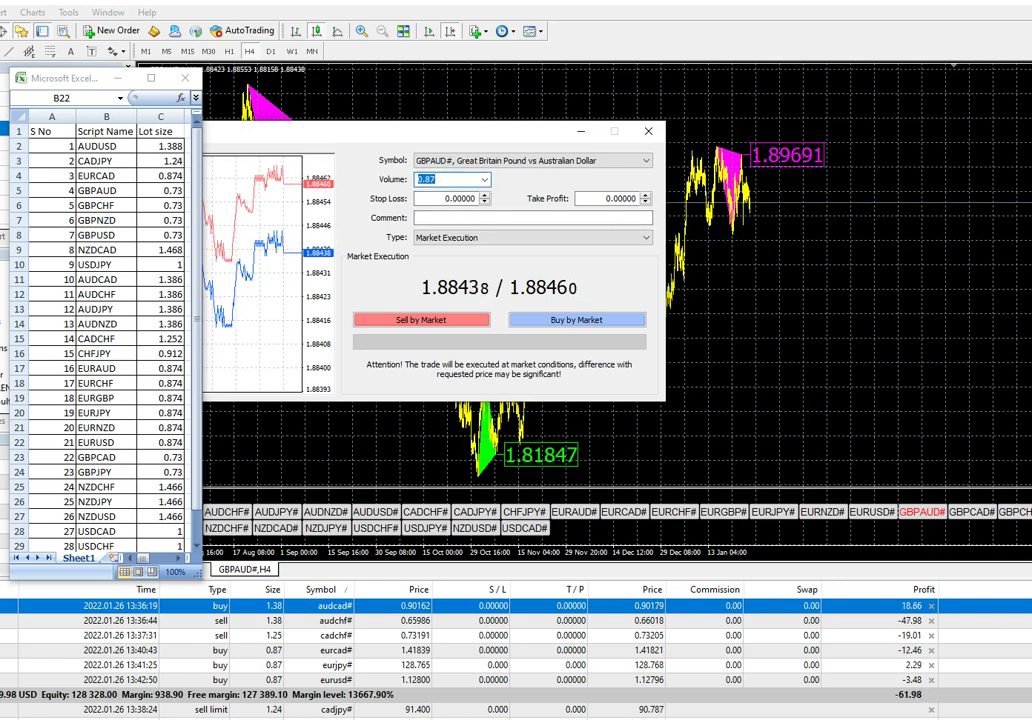
pyautogui.write('0.73')
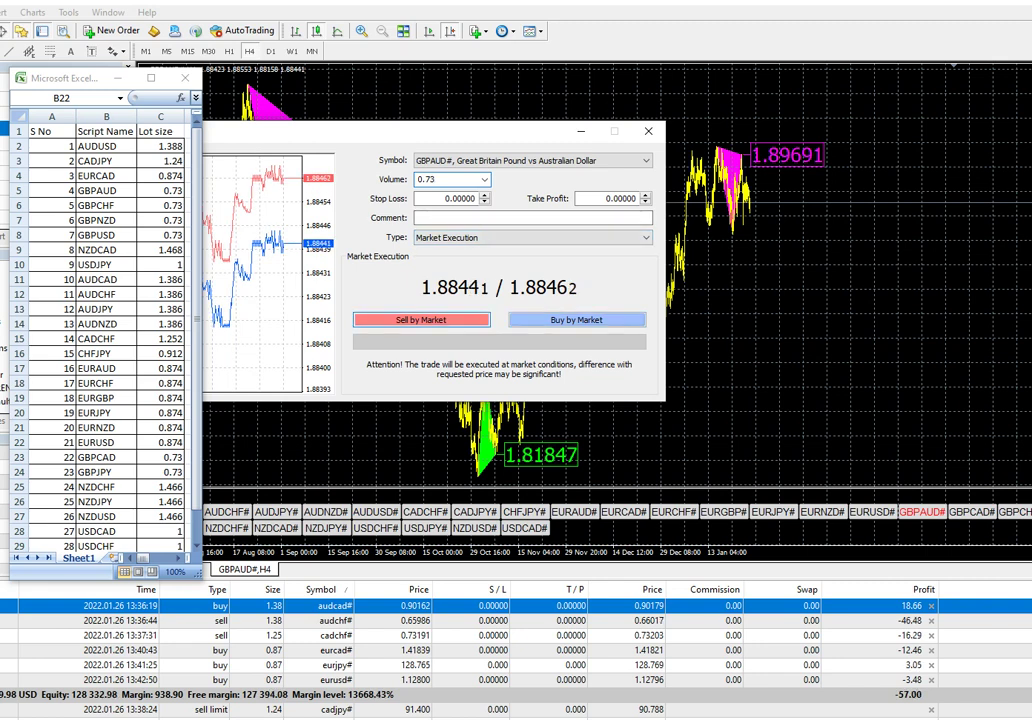
pyautogui.click(421, 319)
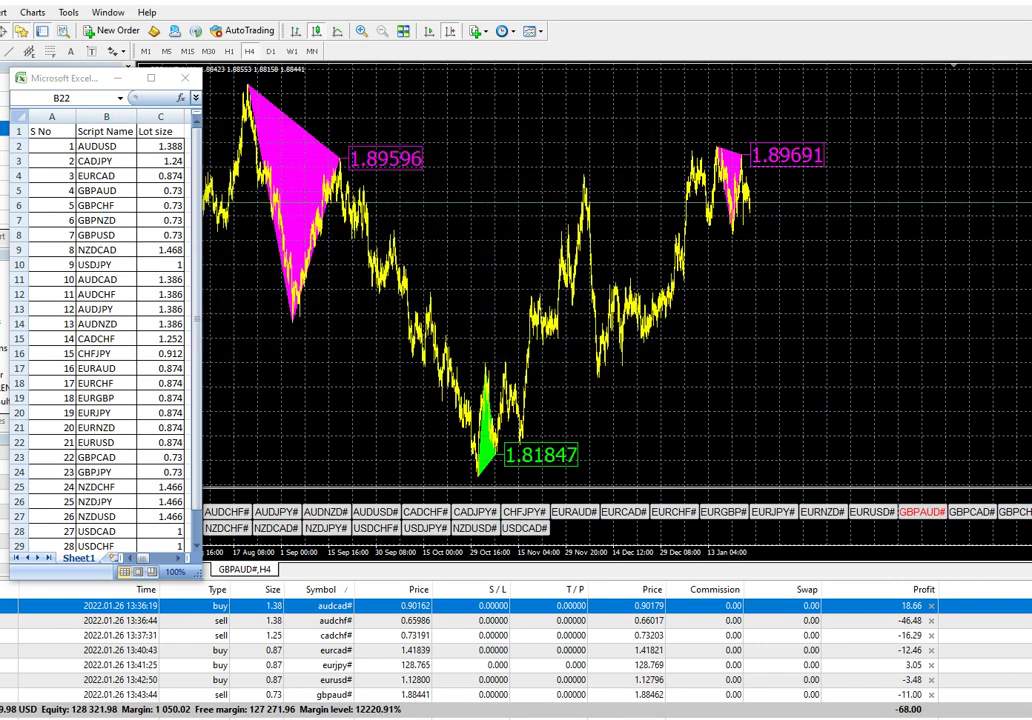
# Step: Switch the chart to GBPCAD# and sell 0.73 lots by market, matching its lot size in the Excel sheet
pyautogui.click(972, 512)
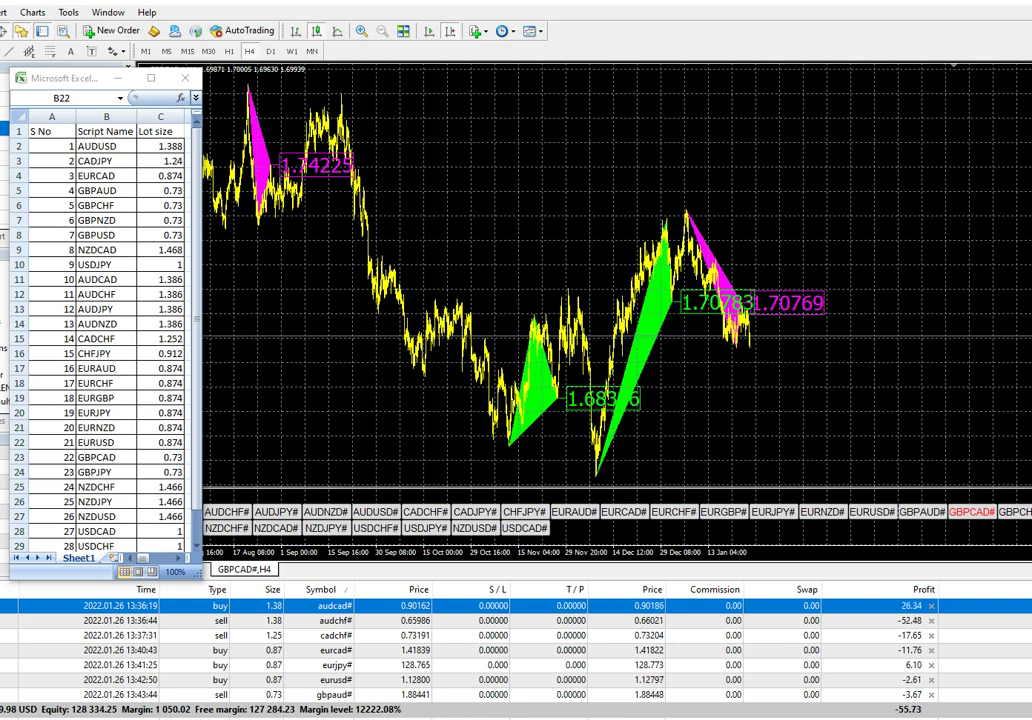
pyautogui.press('F9')
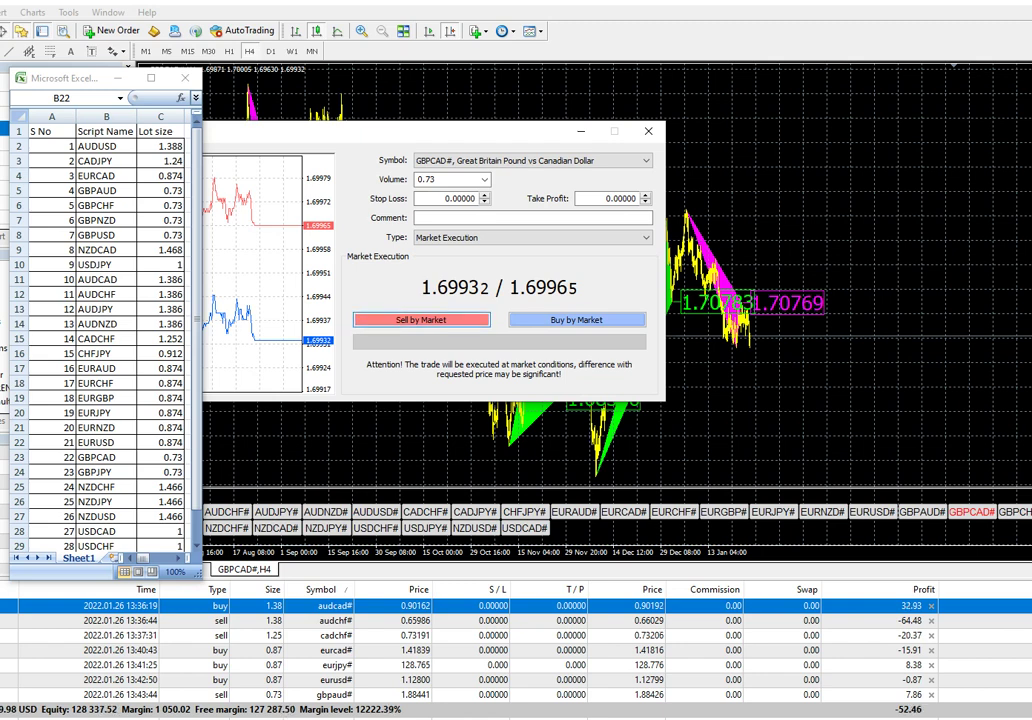
pyautogui.click(421, 320)
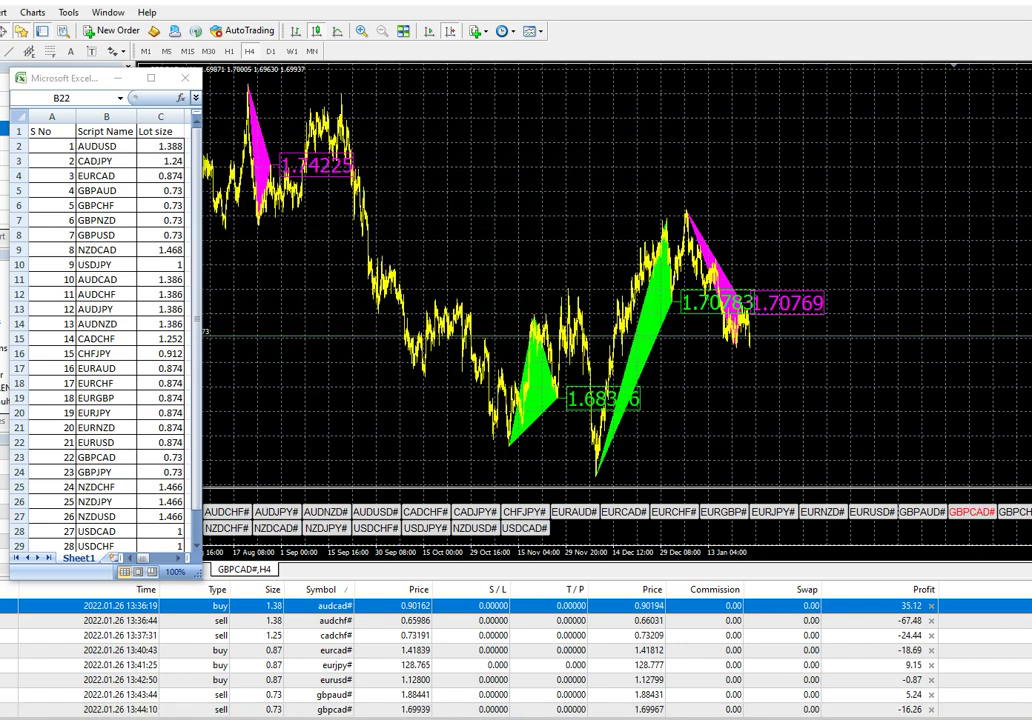
# Step: Review the GBPCHF#, GBPNZD# and GBPUSD# charts one after another for a trade setup
pyautogui.click(1015, 512)
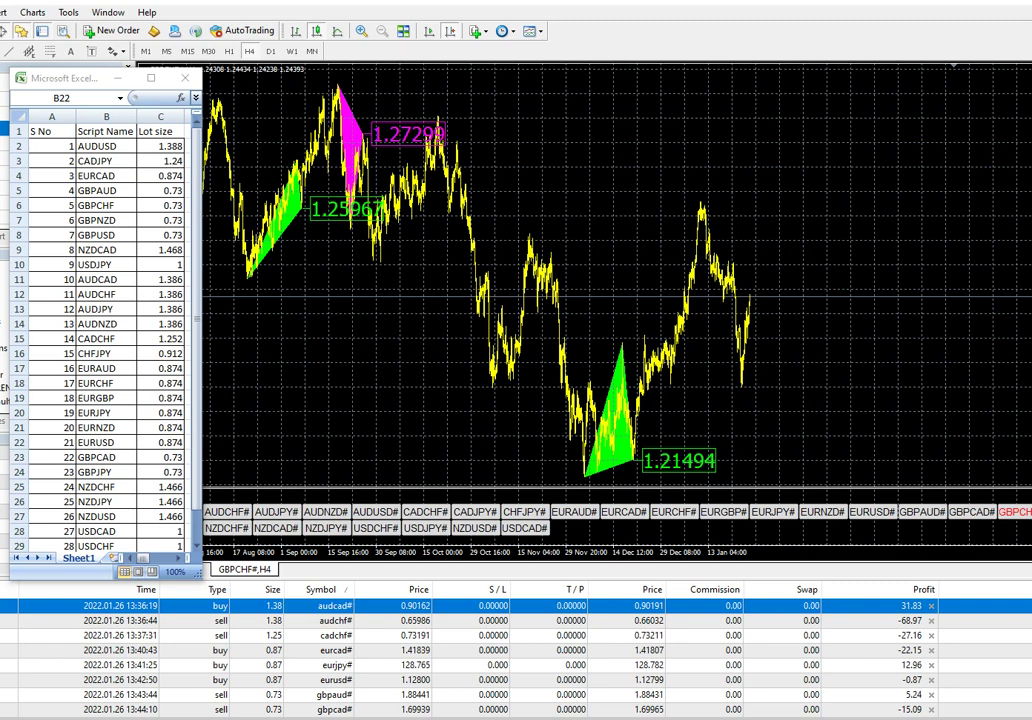
pyautogui.click(1030, 512)
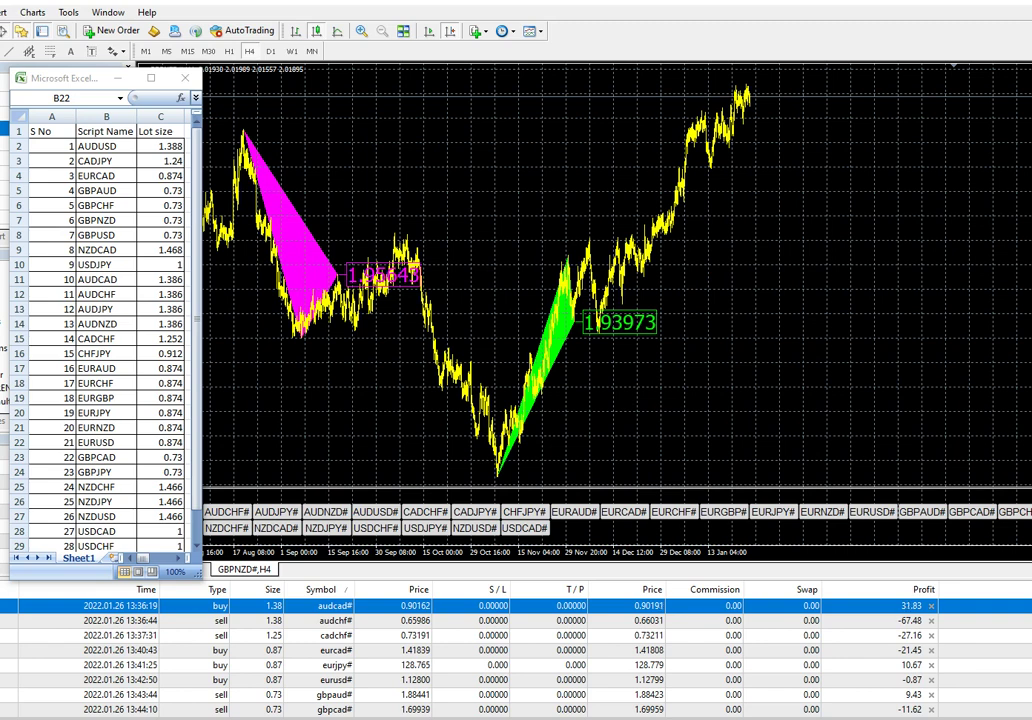
pyautogui.click(1030, 512)
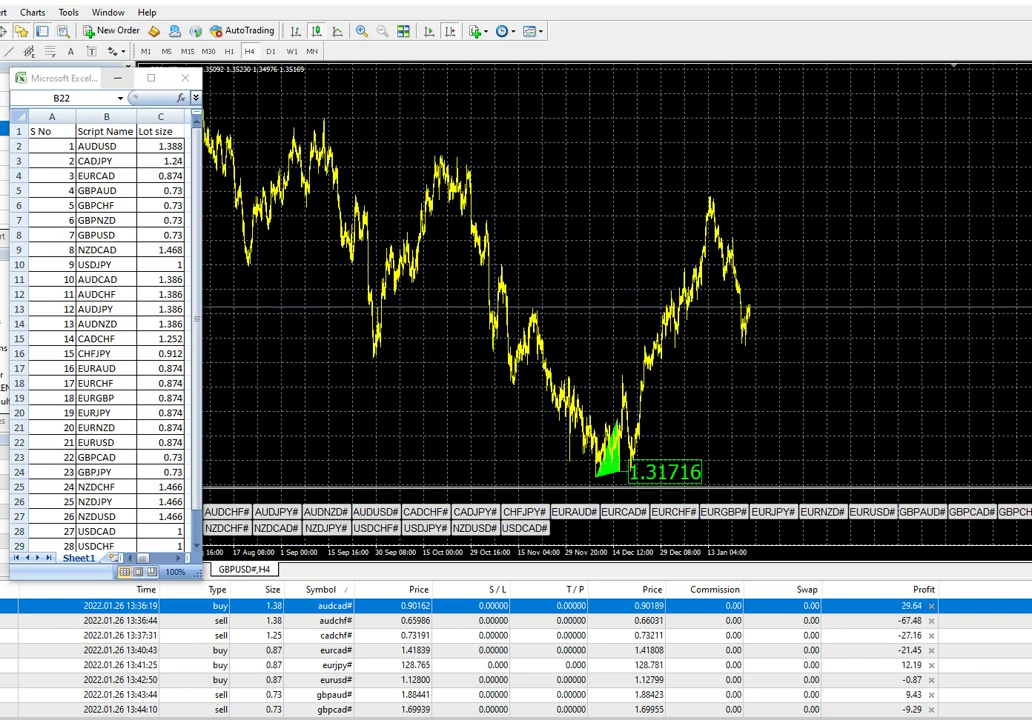
# Step: Shift the Excel window sideways to uncover the hidden symbol buttons and review the GBPJPY#, NZDCHF# and NZDCAD# charts
pyautogui.moveTo(82, 78); pyautogui.dragTo(30, 78)
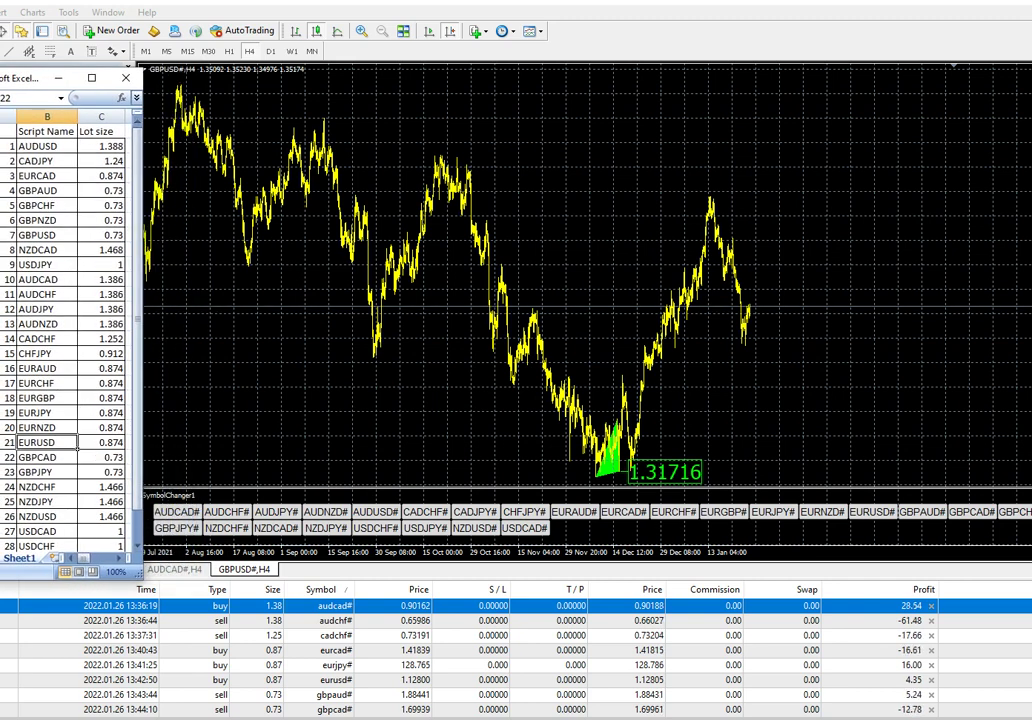
pyautogui.click(177, 527)
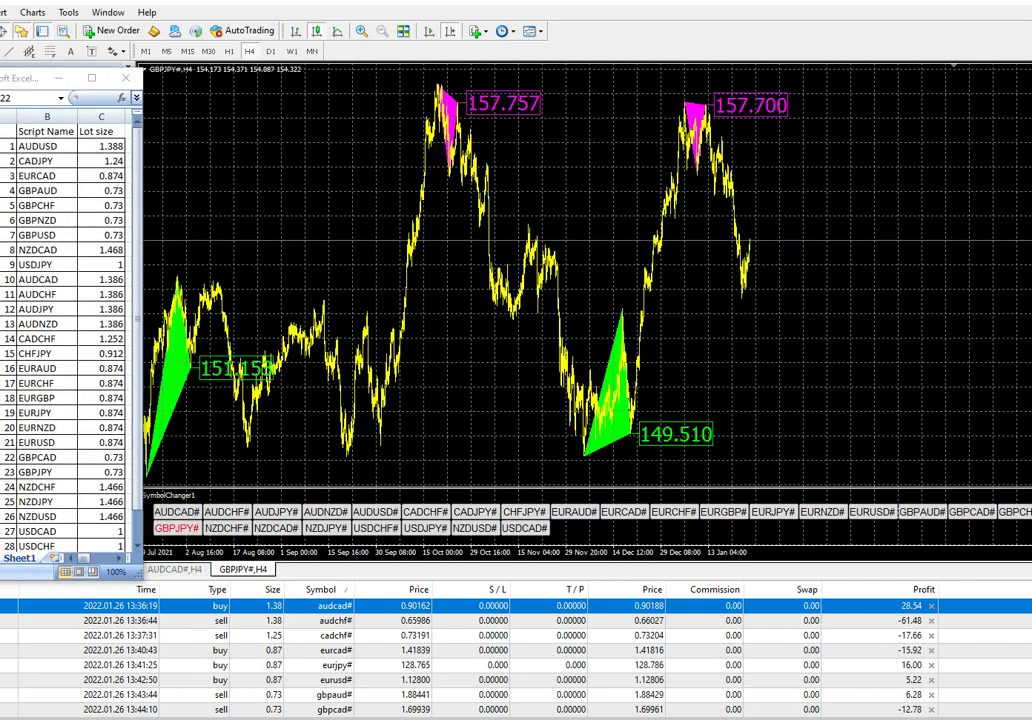
pyautogui.click(227, 528)
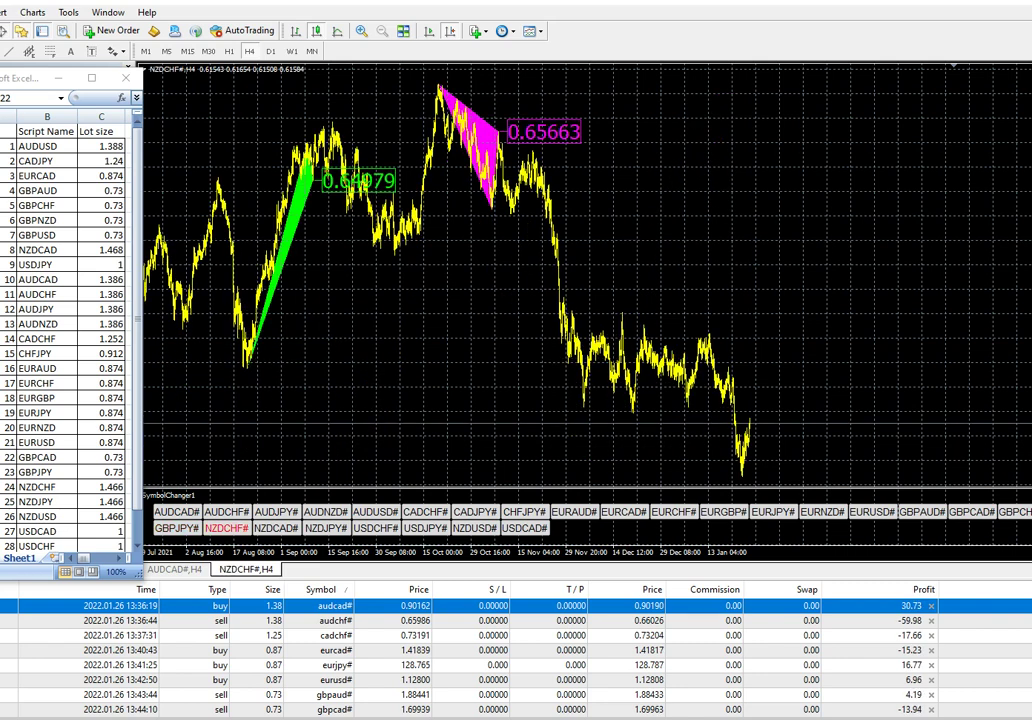
pyautogui.click(276, 527)
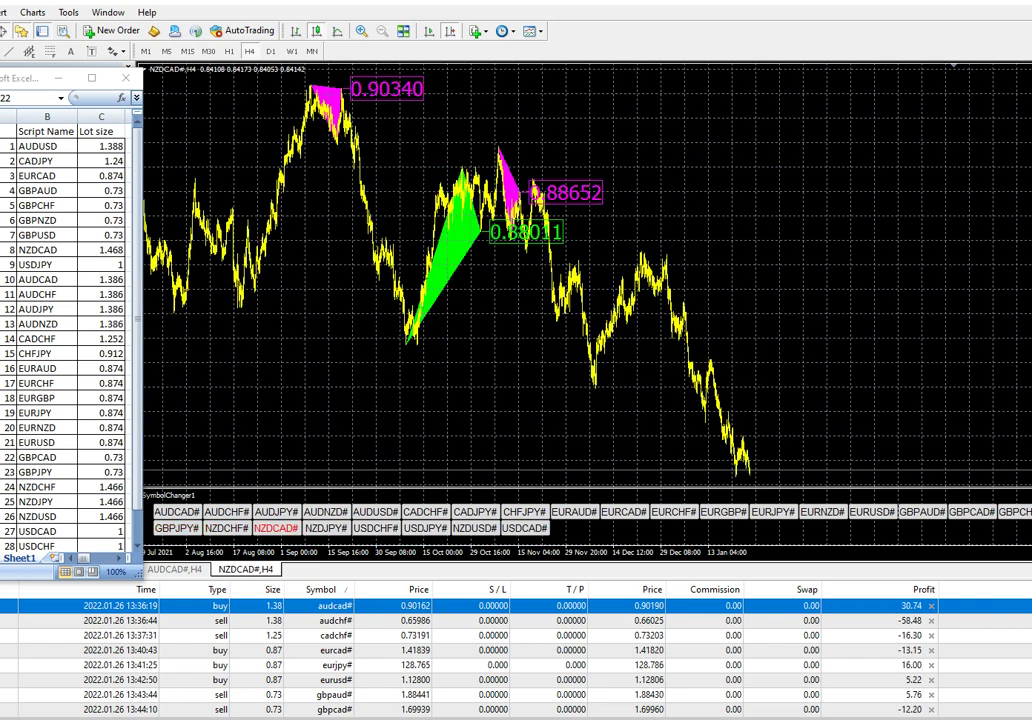
# Step: Switch the chart to NZDJPY#, set the order volume to 1.46 and buy by market
pyautogui.click(326, 527)
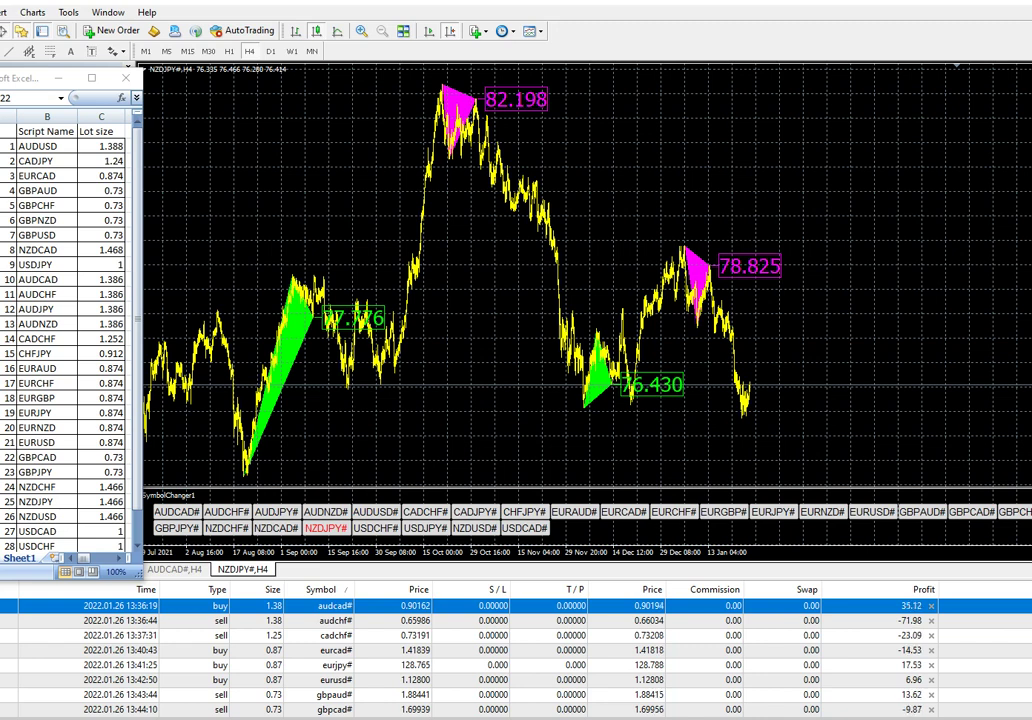
pyautogui.press('F9')
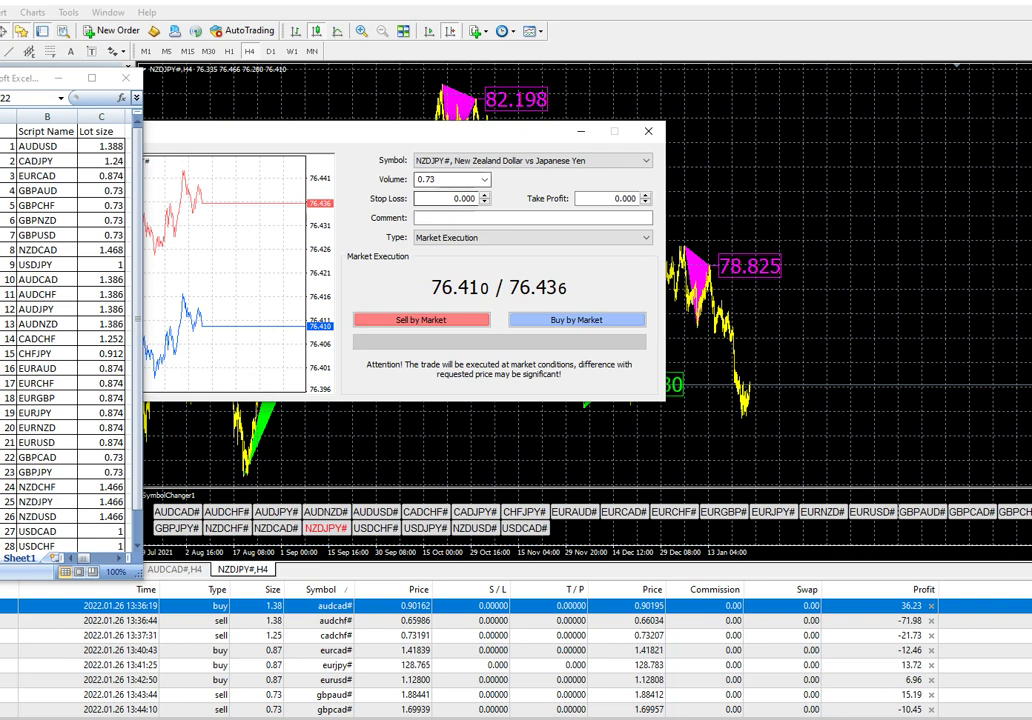
pyautogui.write('1.46')
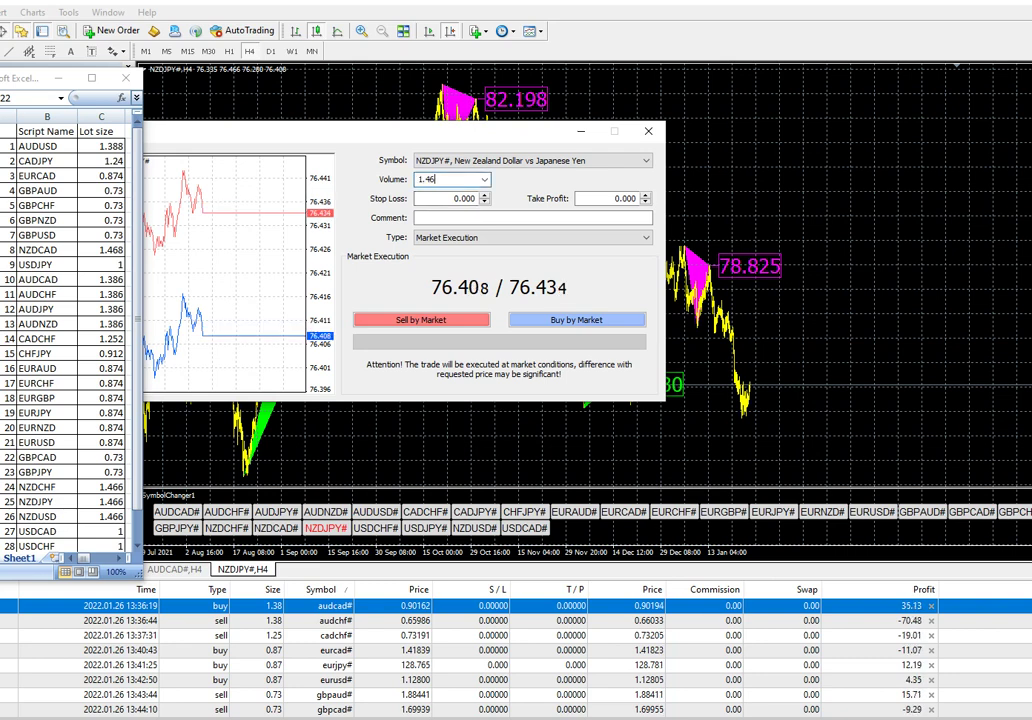
pyautogui.click(577, 320)
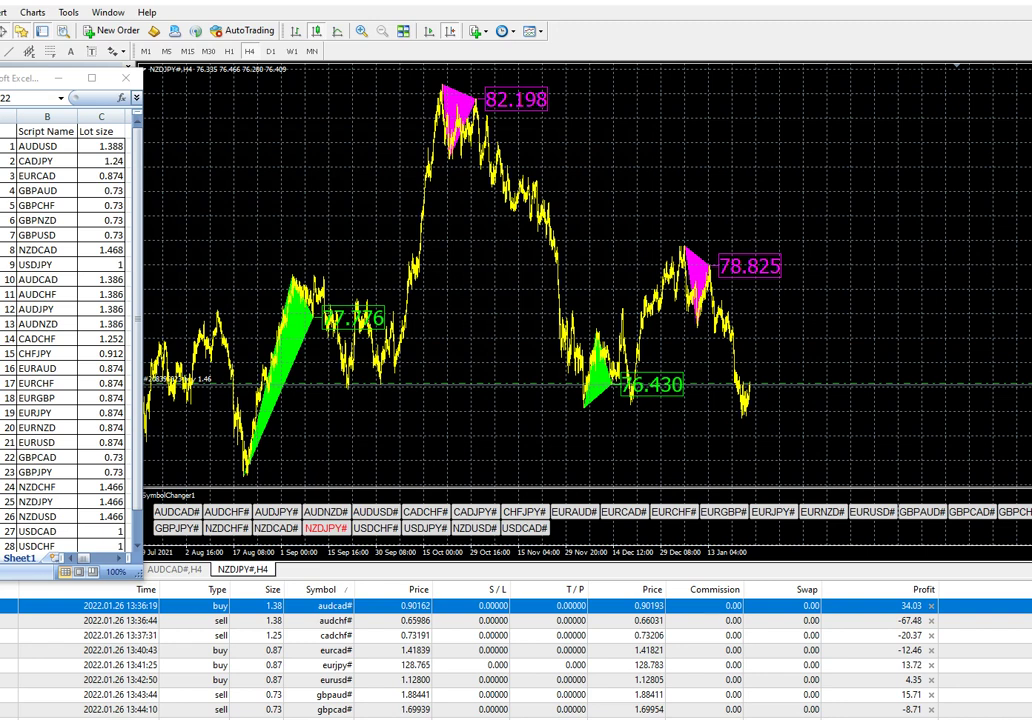
# Step: Look over the USDCHF# chart, switch to USDJPY#, check the lot size in the Excel sheet and sell 1 lot by market
pyautogui.click(376, 528)
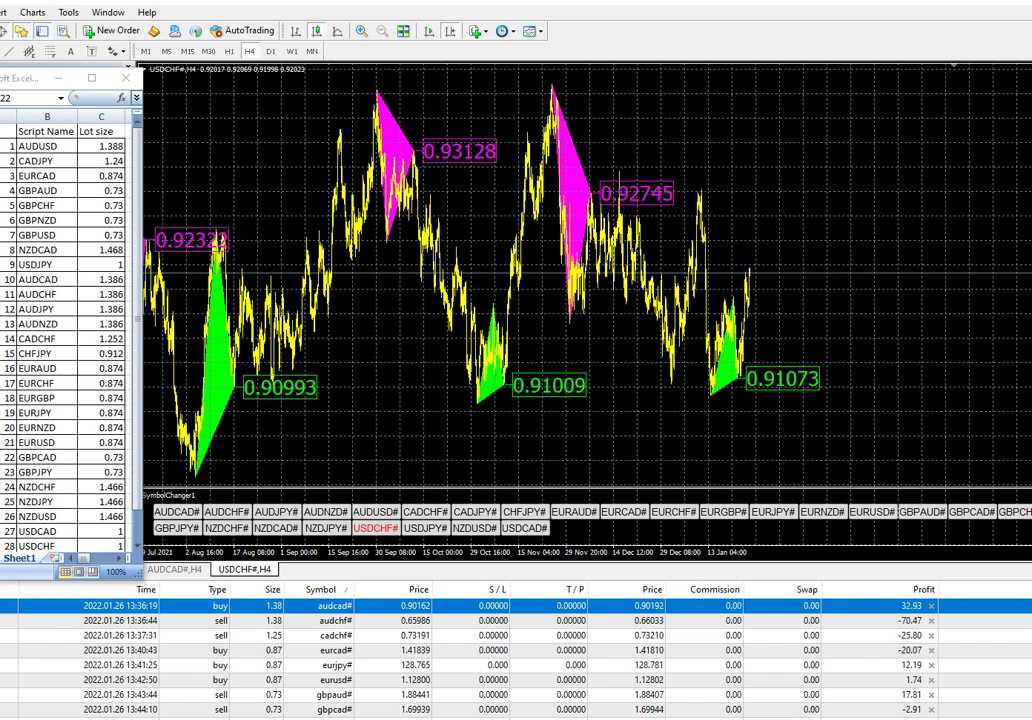
pyautogui.click(425, 528)
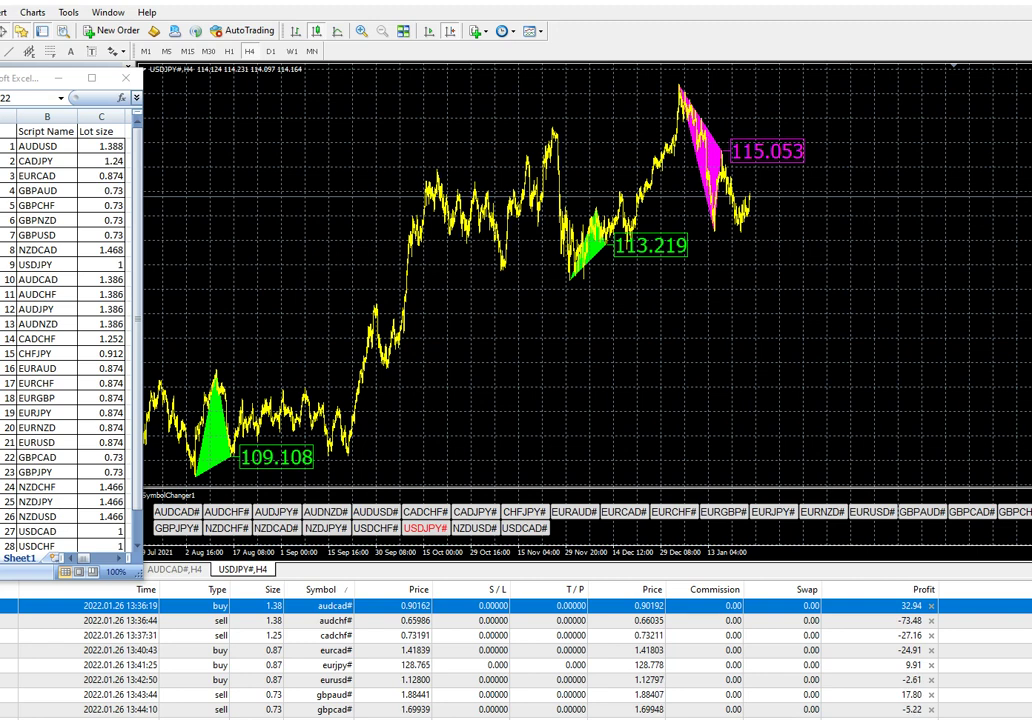
pyautogui.press('F9')
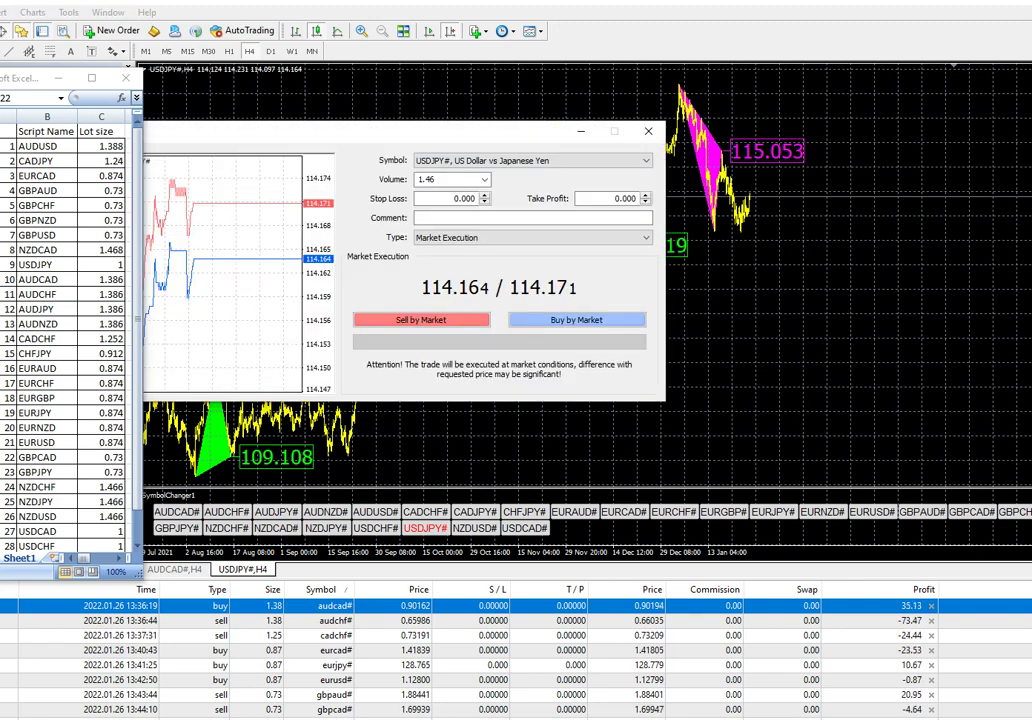
pyautogui.press('Tab')
pyautogui.write('1')
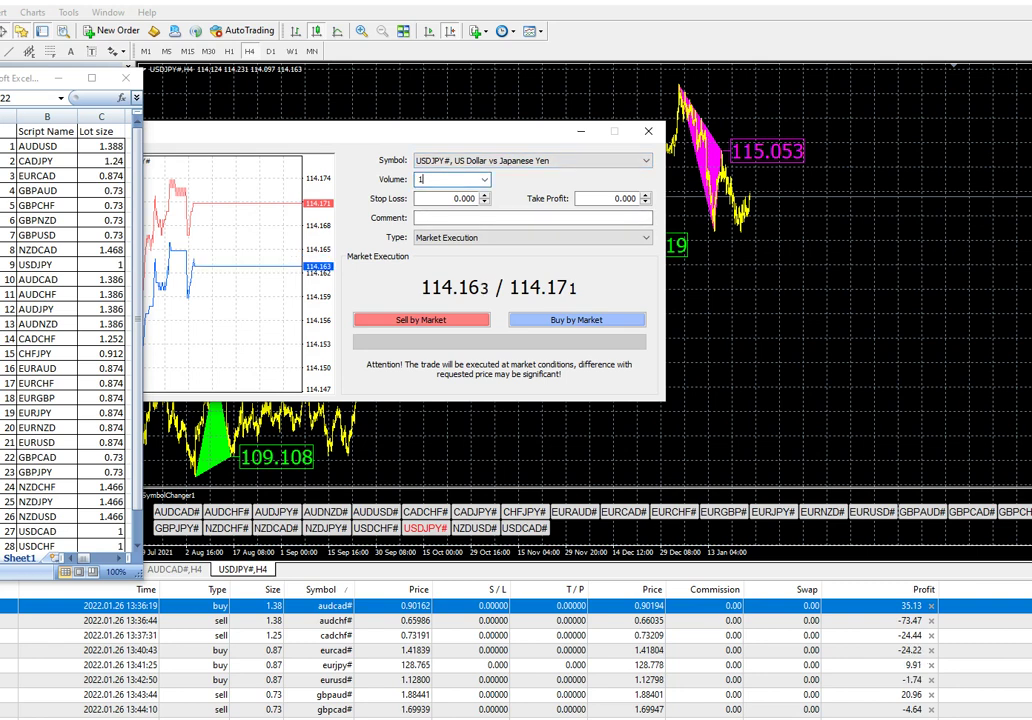
pyautogui.scroll(-1, 70, 340)
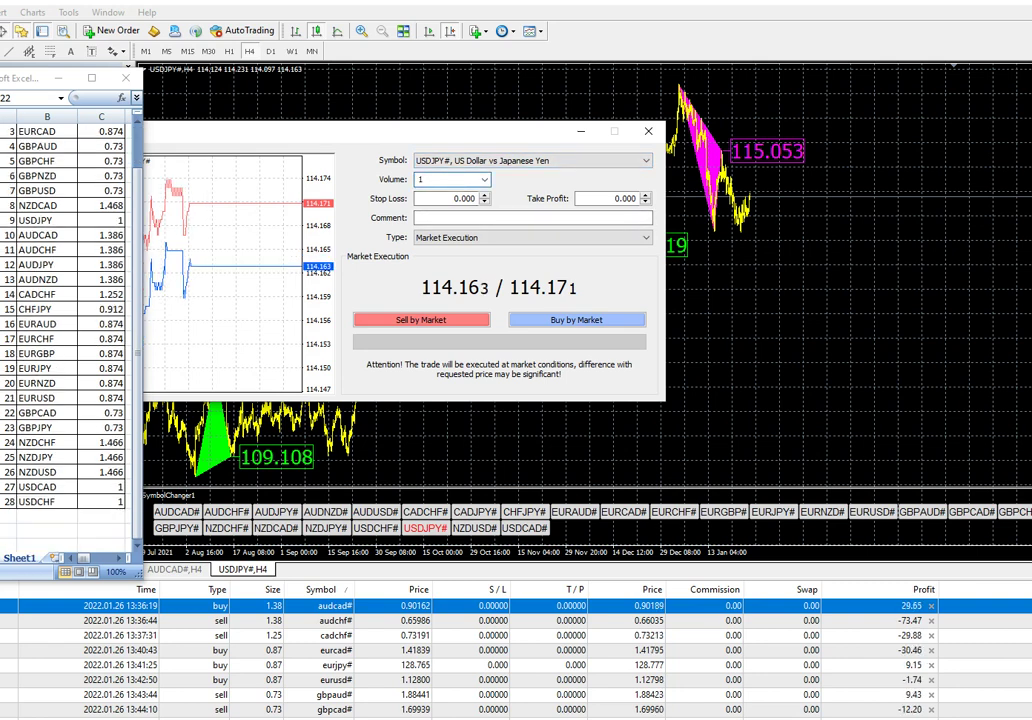
pyautogui.scroll(1, 70, 340)
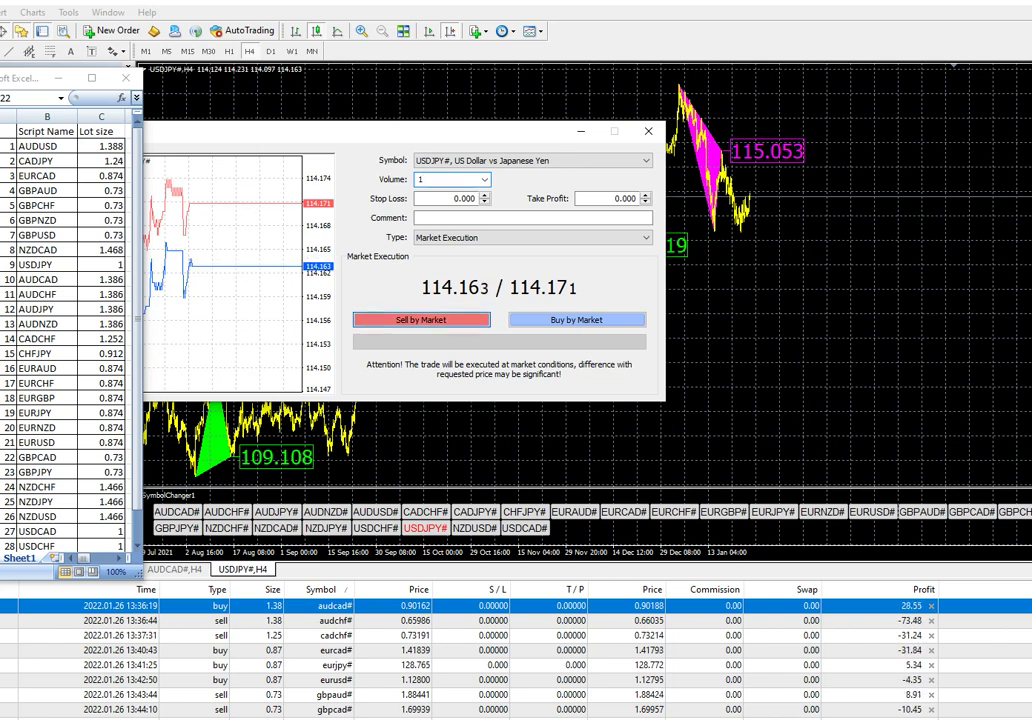
pyautogui.click(421, 320)
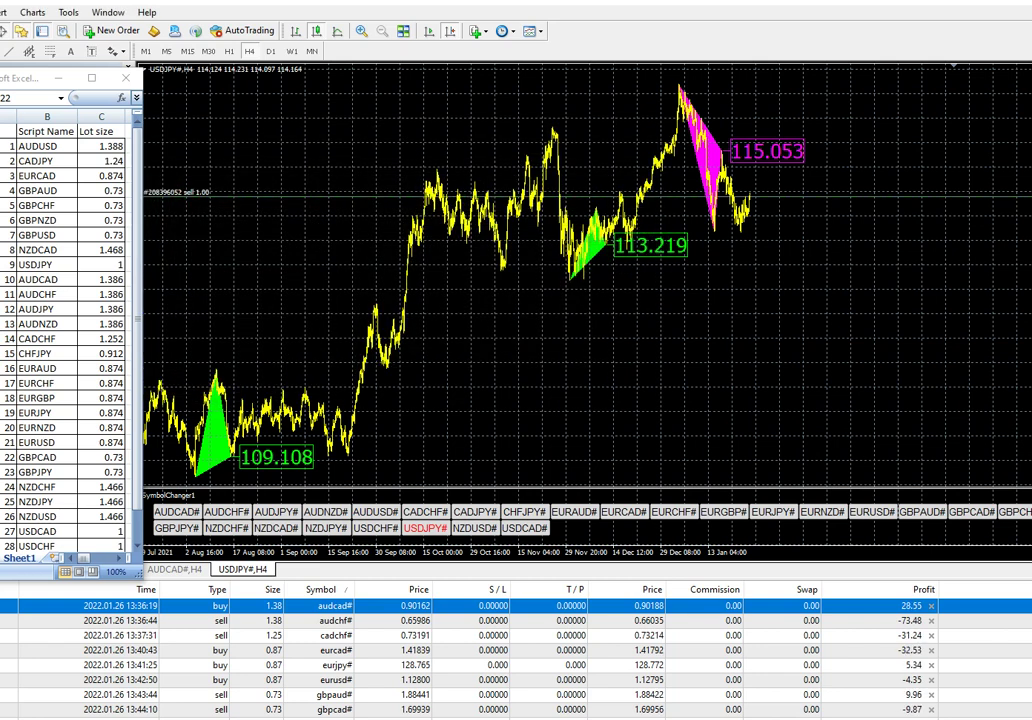
# Step: Switch the chart to NZDUSD#, set the order volume to 1.4 and buy by market
pyautogui.click(474, 528)
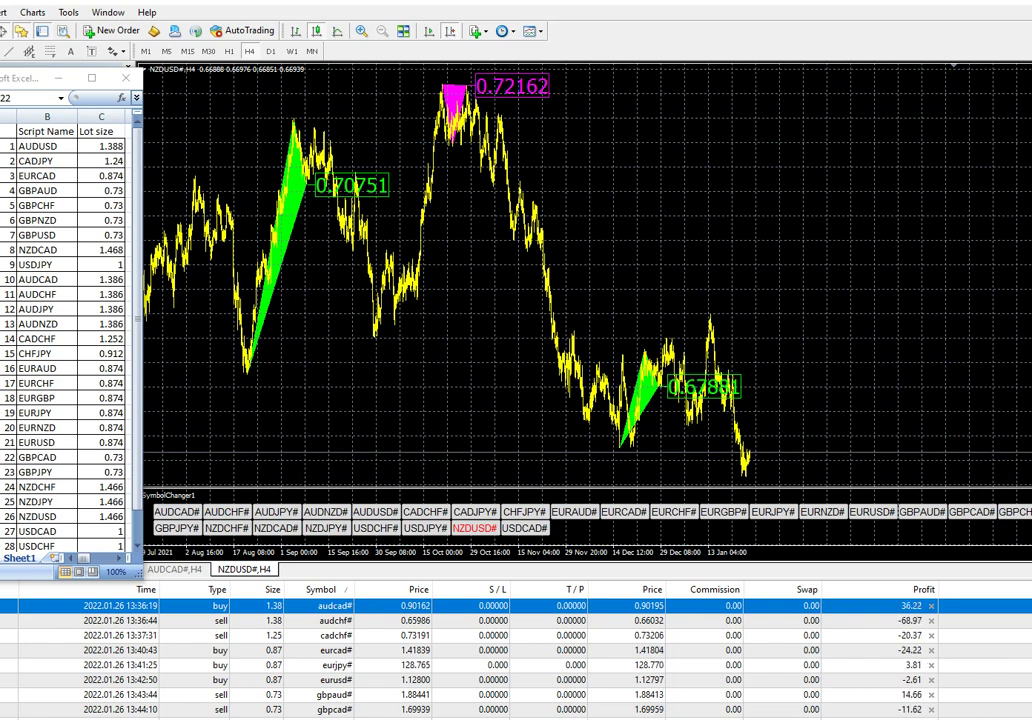
pyautogui.press('F9')
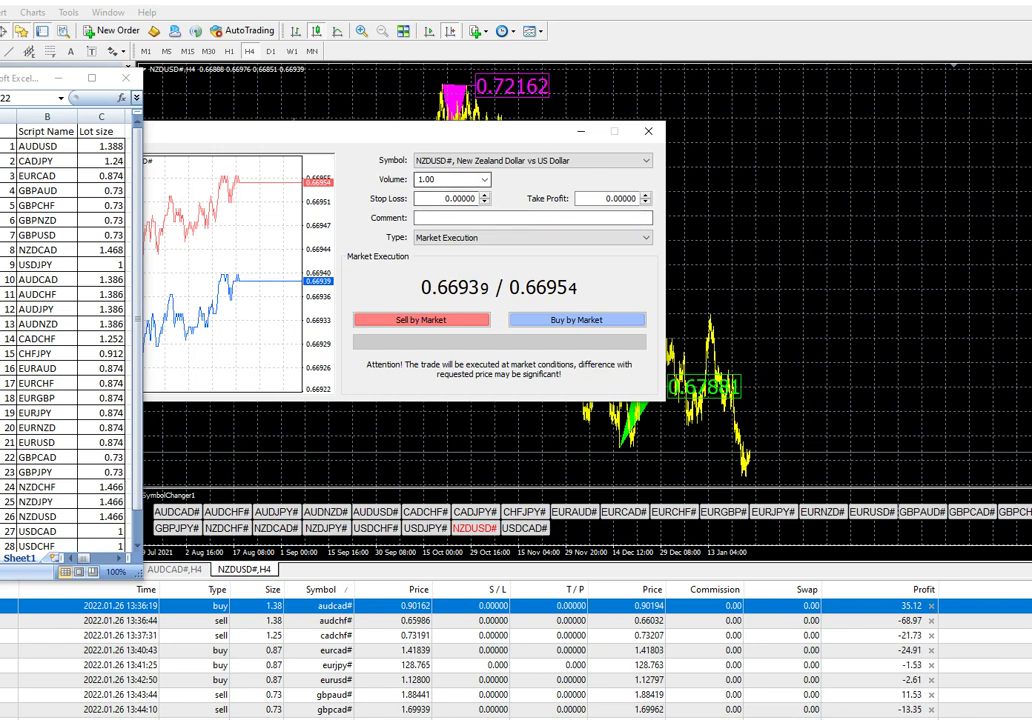
pyautogui.press('Tab')
pyautogui.write('1.4')
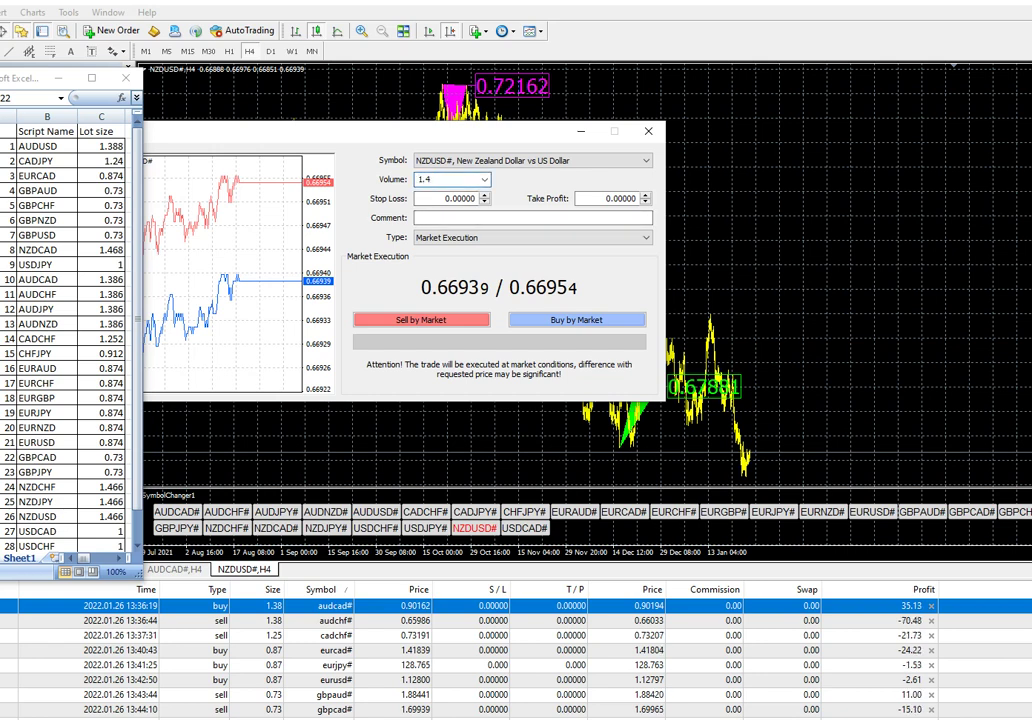
pyautogui.click(577, 319)
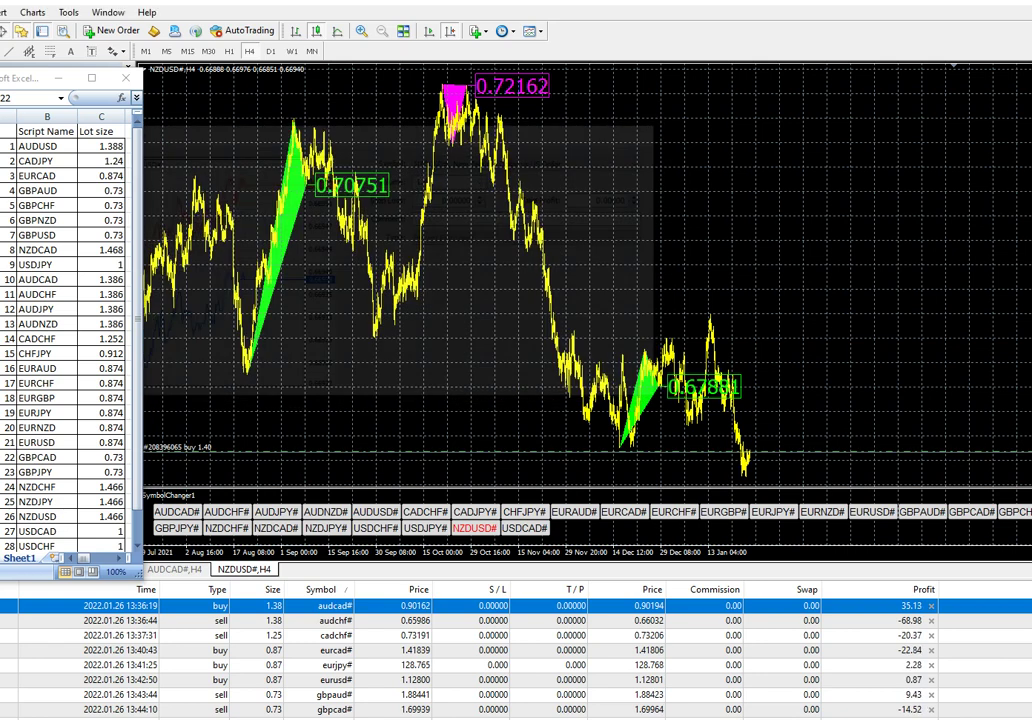
# Step: Review the USDCAD# chart and look through the list of open positions and pending sell limit orders
pyautogui.click(525, 528)
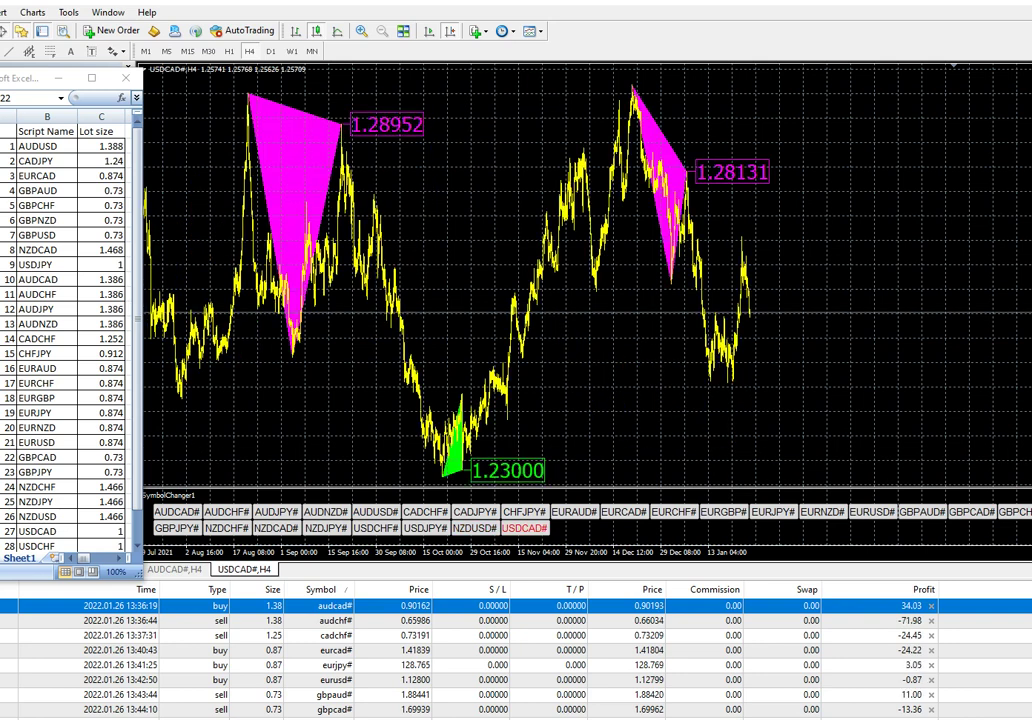
pyautogui.moveTo(746, 320)
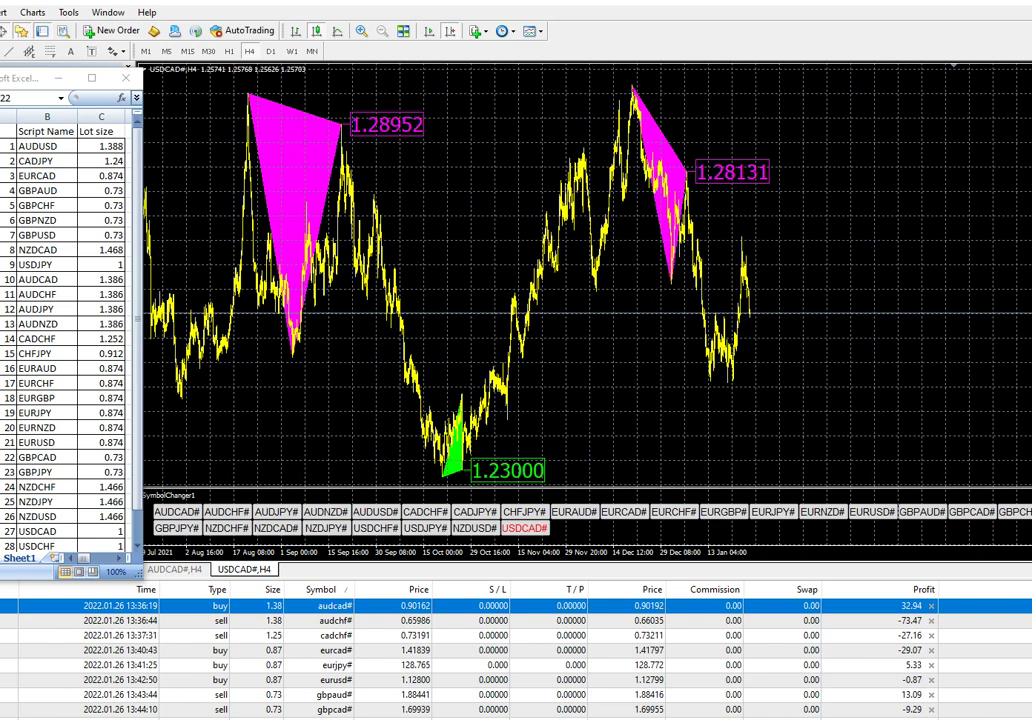
pyautogui.scroll(-3, 470, 655)
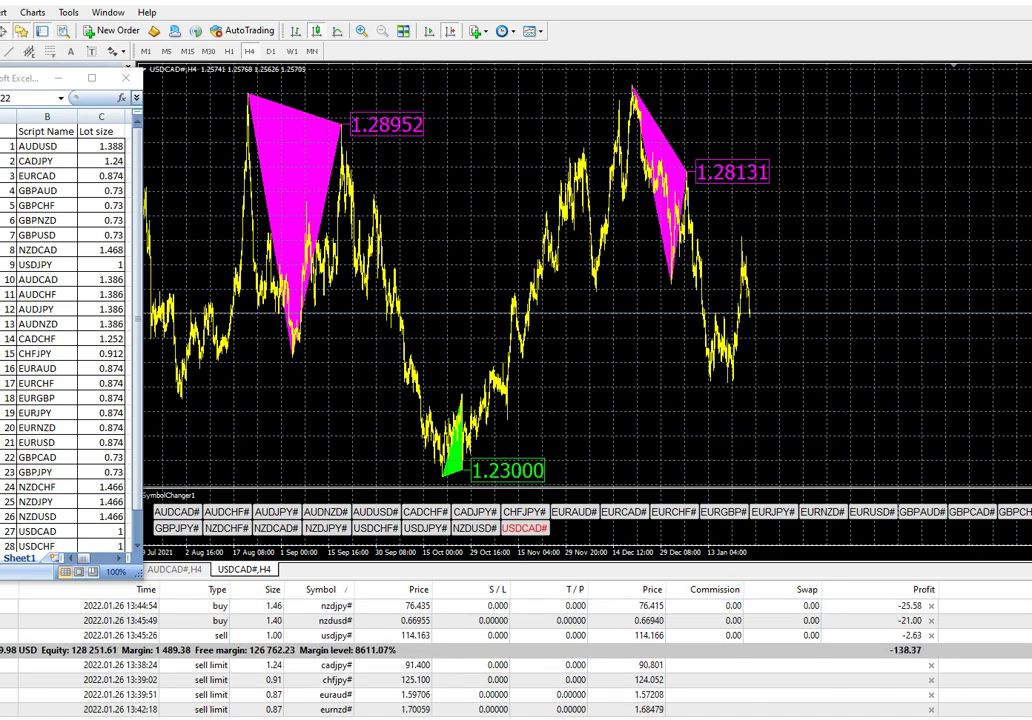
pyautogui.scroll(3, 470, 655)
pyautogui.scroll(-5, 500, 655)
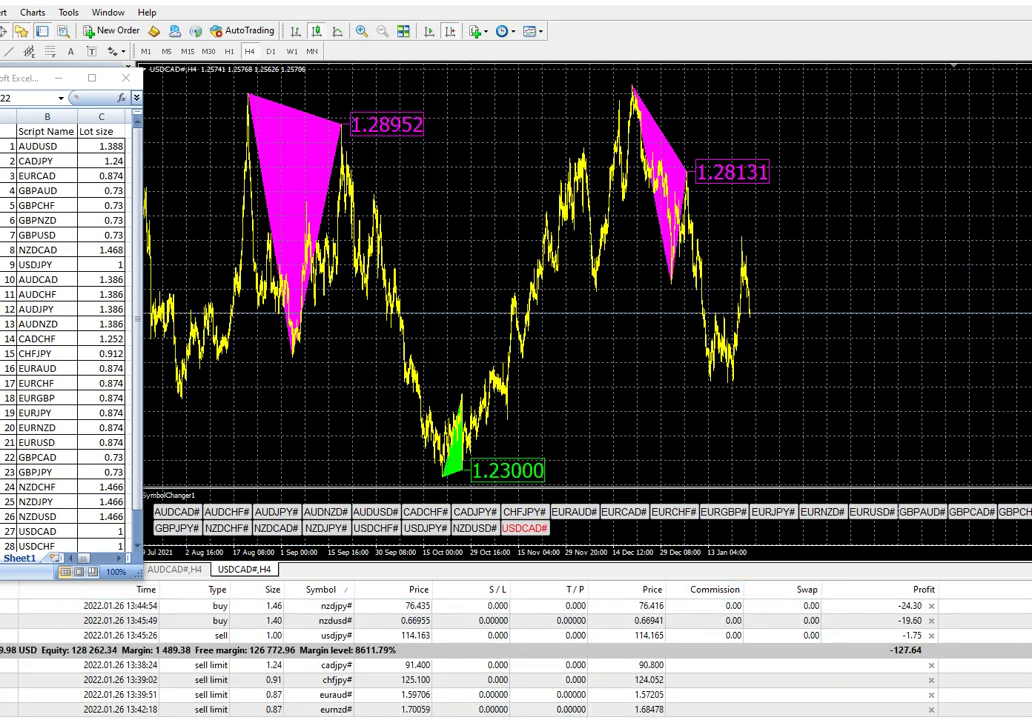